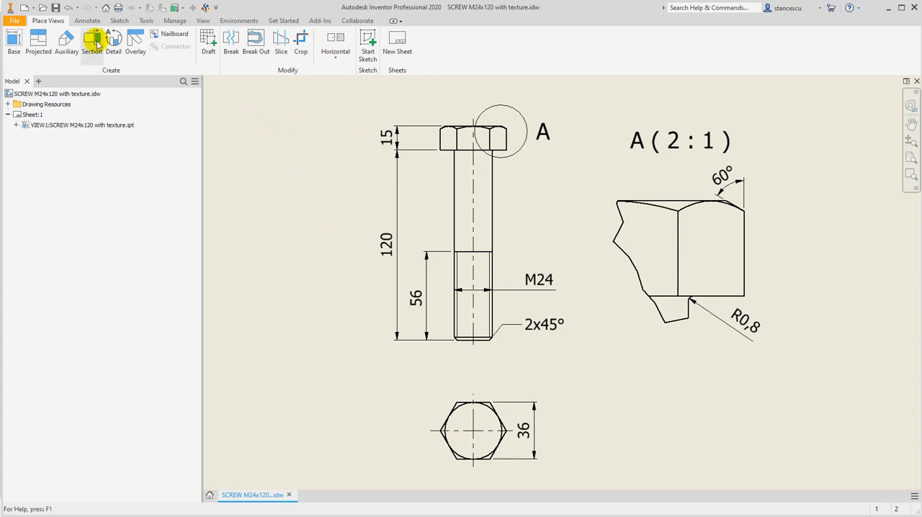
# Create a new part from the metric Standard (mm).ipt template
pyautogui.click(24, 9)
pyautogui.click(332, 136)
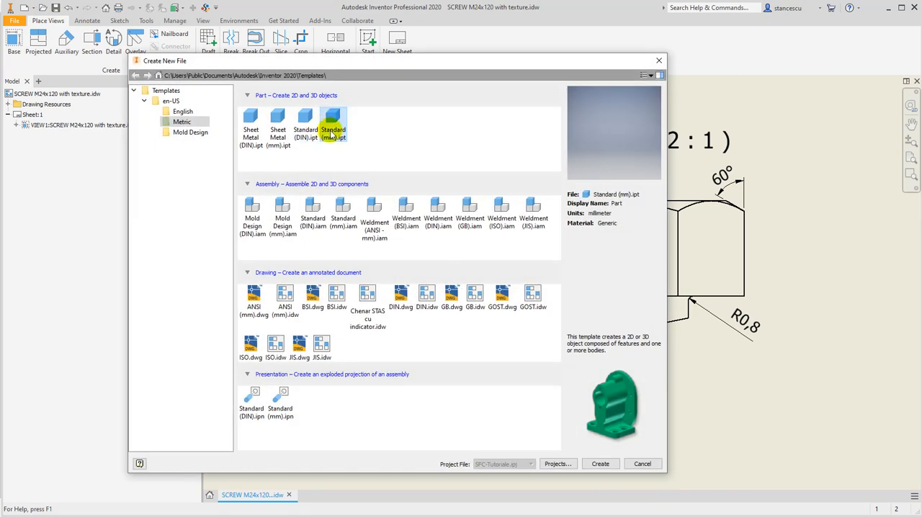
pyautogui.doubleClick(334, 128)
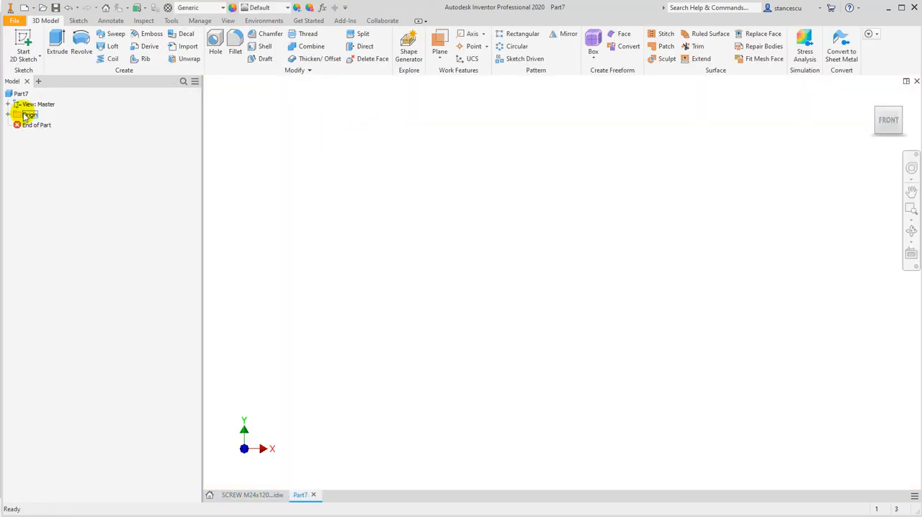
# Start a 2D sketch on the horizontal XZ plane with the X axis oriented horizontally
pyautogui.click(23, 40)
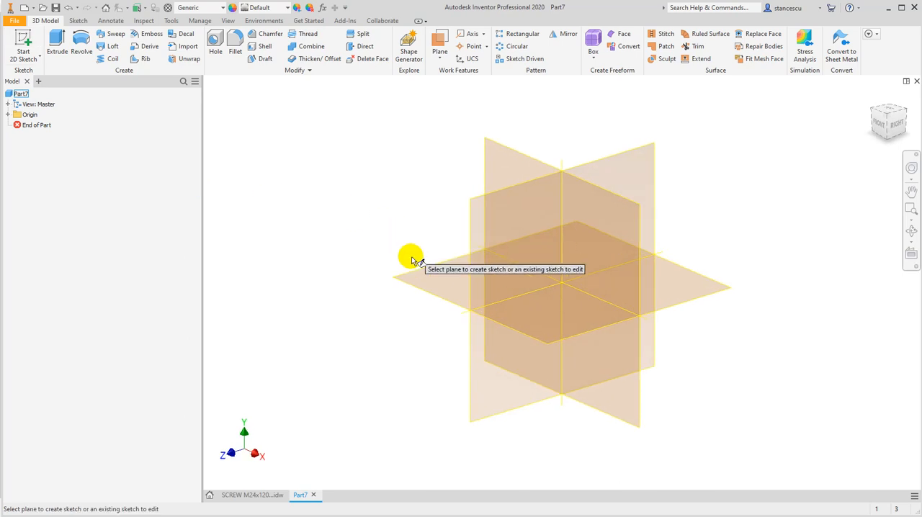
pyautogui.click(417, 270)
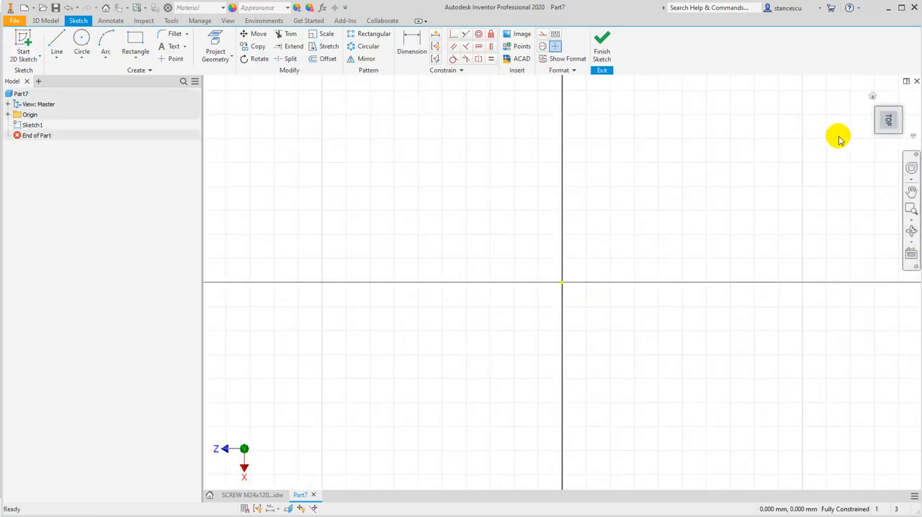
pyautogui.click(909, 97)
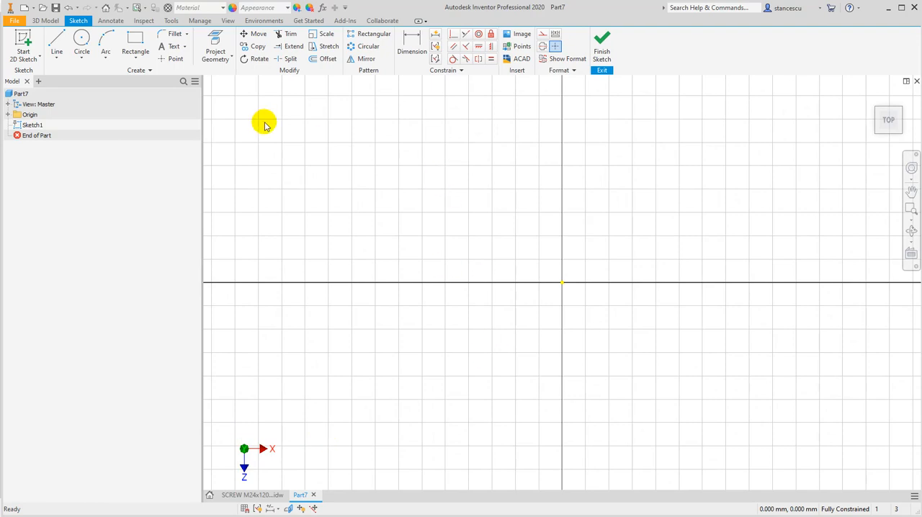
# Sketch a circumscribed six-sided polygon centred on the origin, about 107 mm across flats, and constrain one side vertical
pyautogui.click(137, 58)
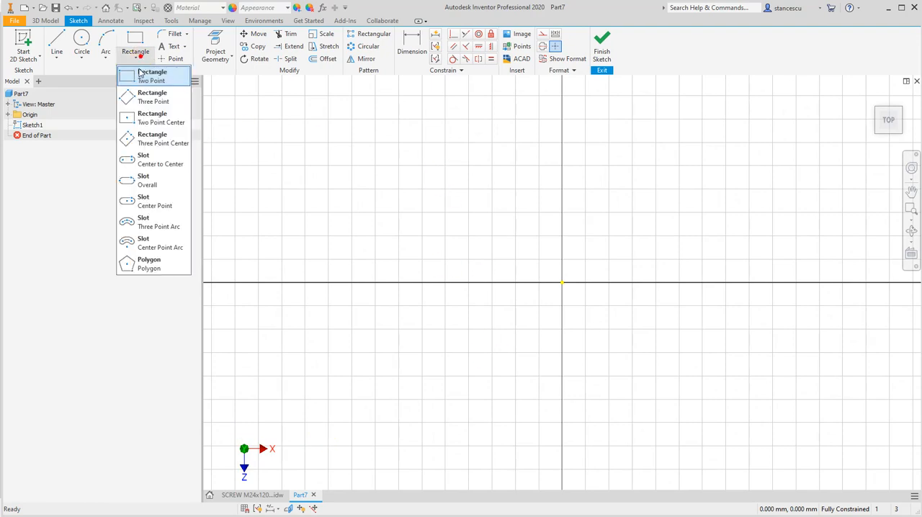
pyautogui.click(147, 264)
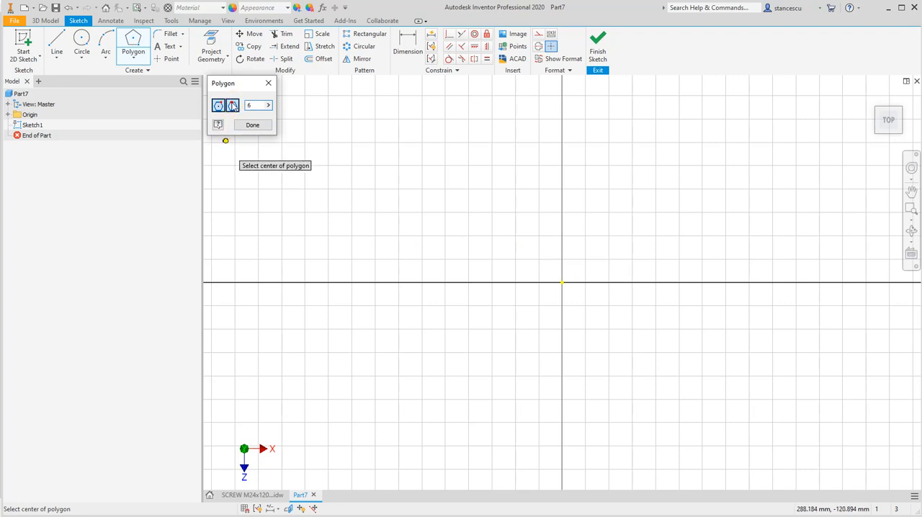
pyautogui.click(563, 282)
pyautogui.click(624, 275)
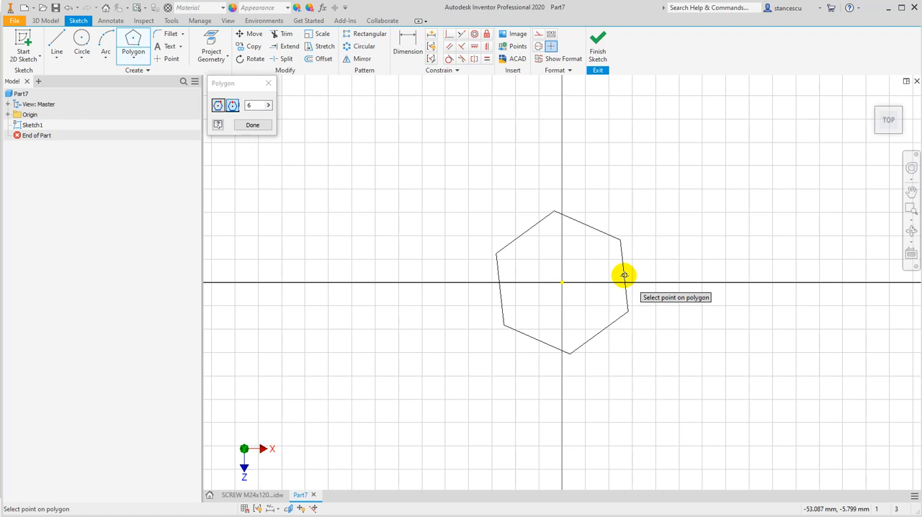
pyautogui.click(484, 46)
pyautogui.click(624, 262)
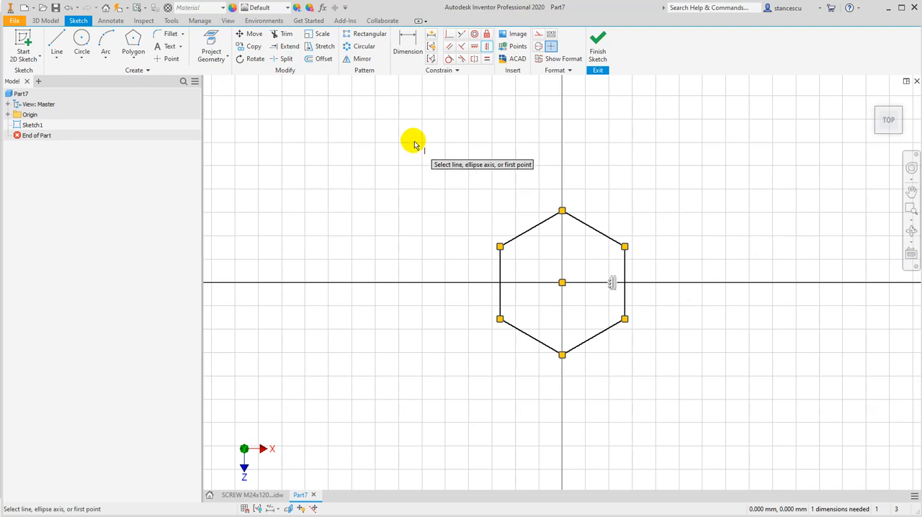
# Dimension the distance between the hexagon's two vertical sides as 36 mm
pyautogui.click(407, 42)
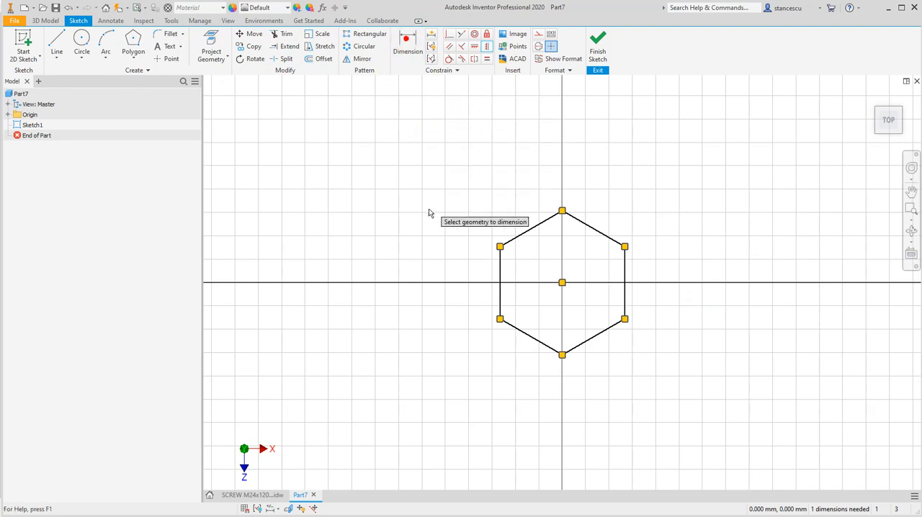
pyautogui.click(499, 271)
pyautogui.click(622, 267)
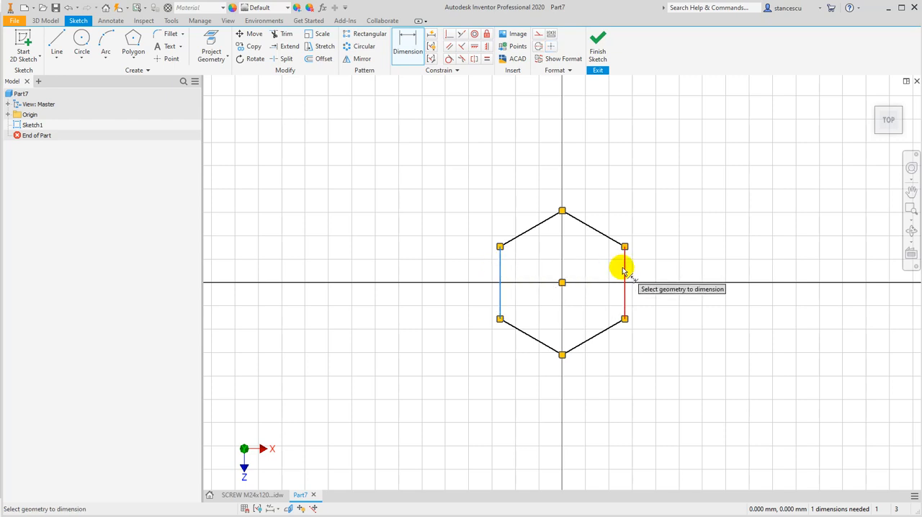
pyautogui.click(592, 170)
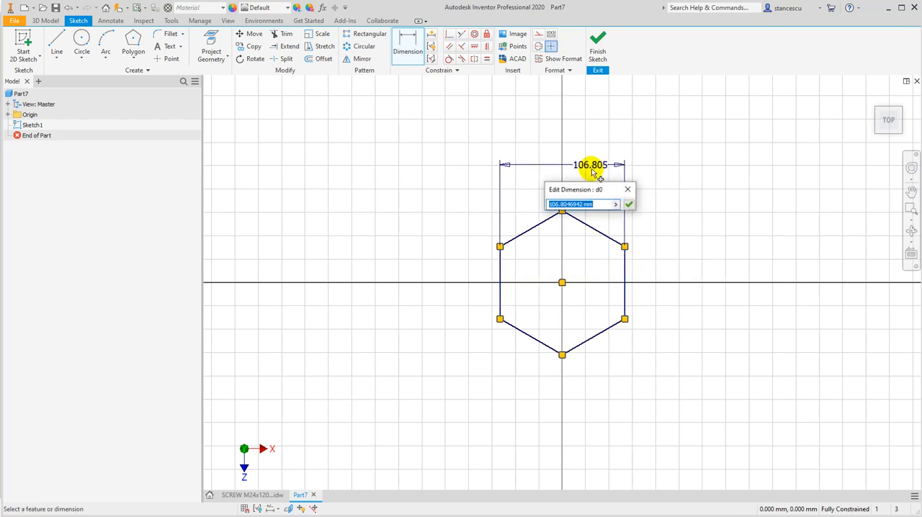
pyautogui.write('36')
pyautogui.press('Return')
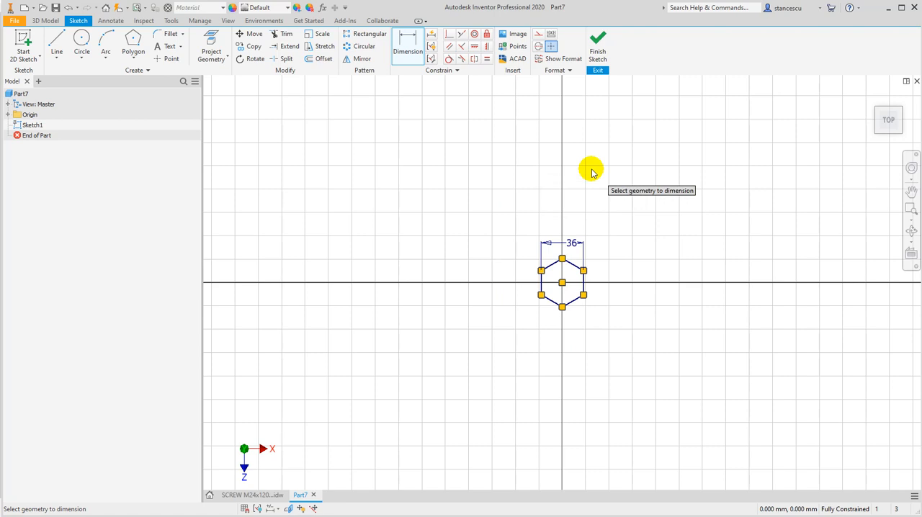
# Check the head height in the screw drawing, finish the part's hexagon sketch and extrude it 15 mm
pyautogui.click(252, 495)
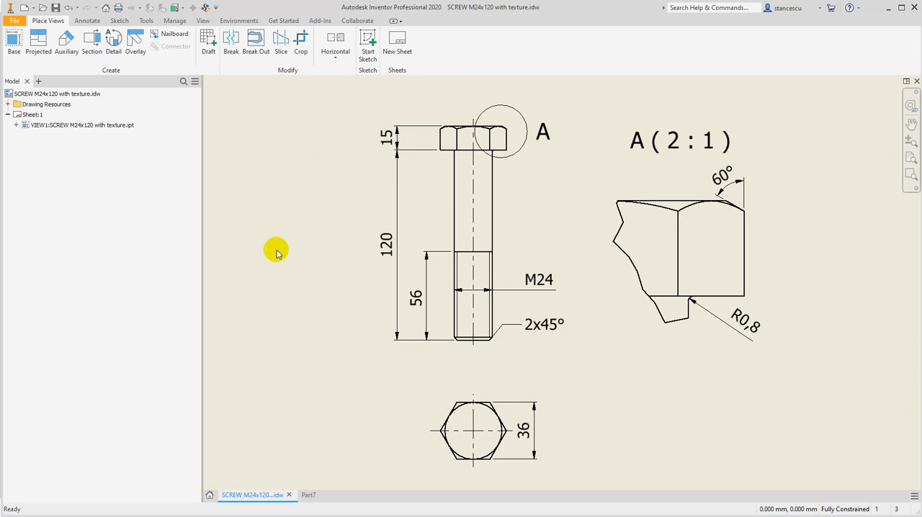
pyautogui.click(307, 495)
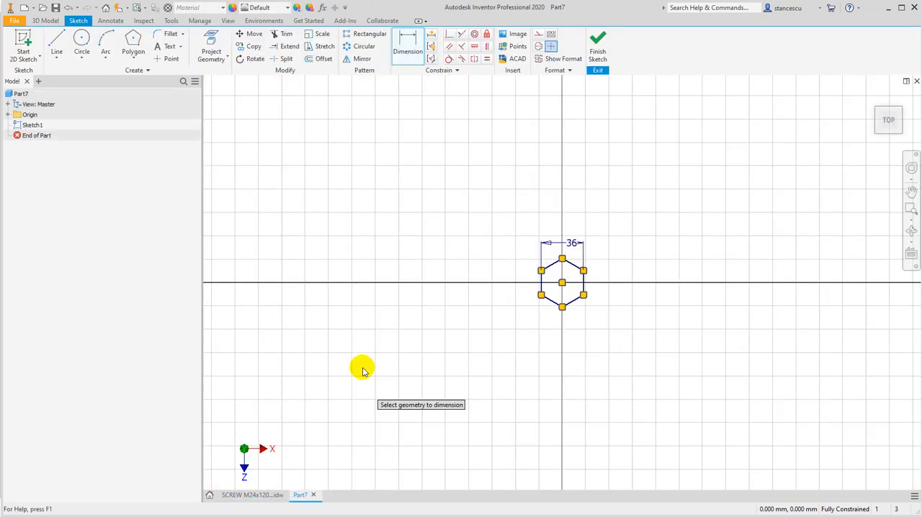
pyautogui.click(598, 43)
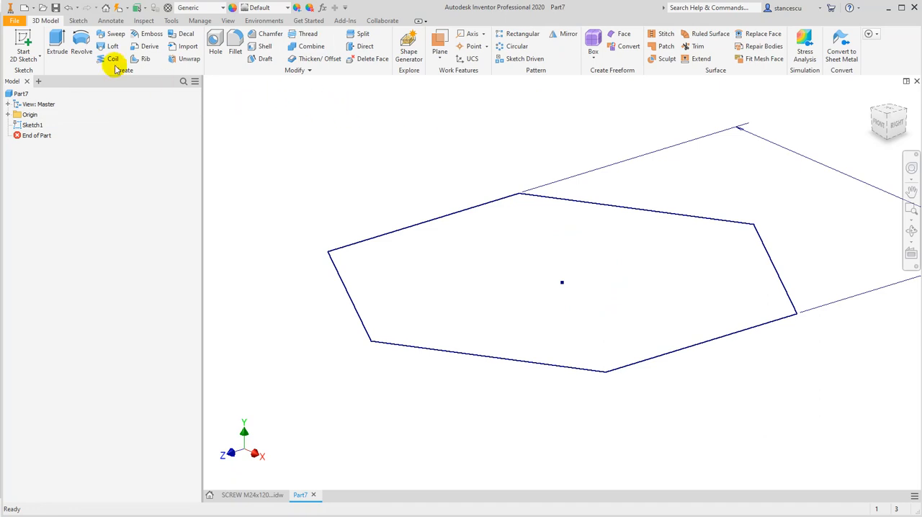
pyautogui.click(57, 44)
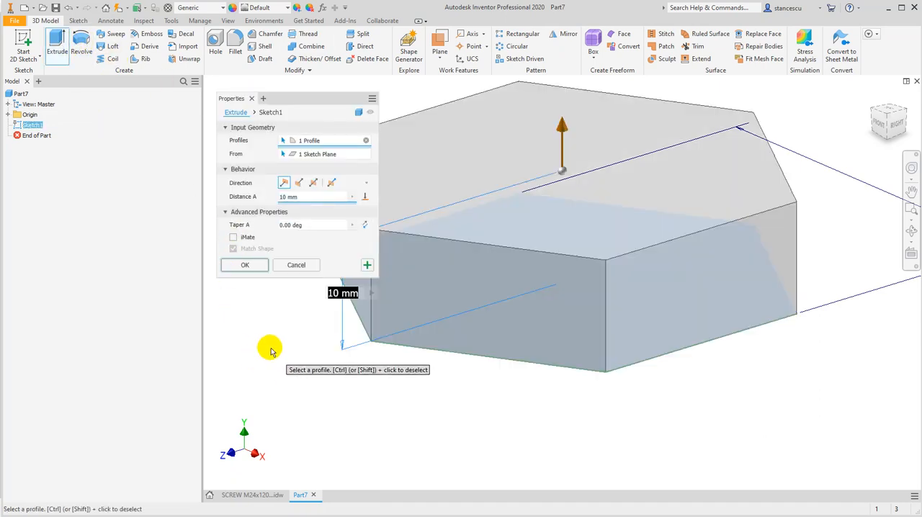
pyautogui.write('15')
pyautogui.press('Return')
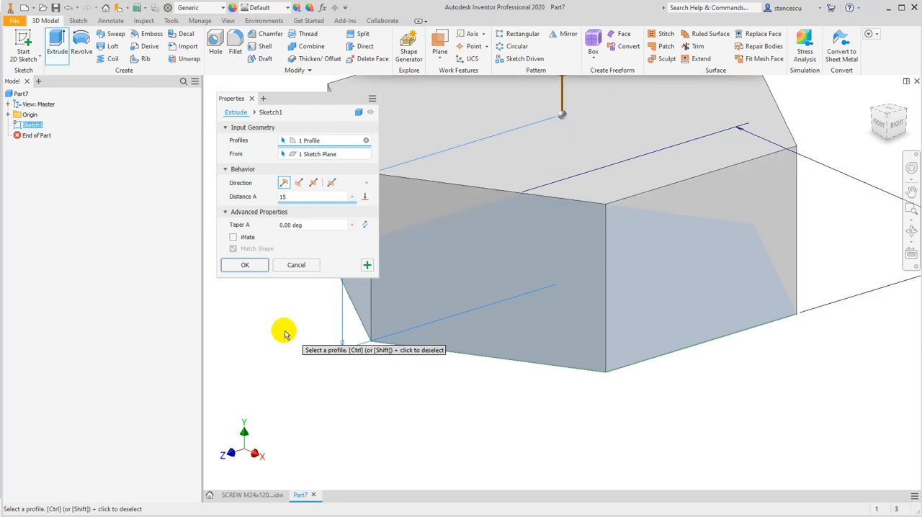
pyautogui.click(245, 265)
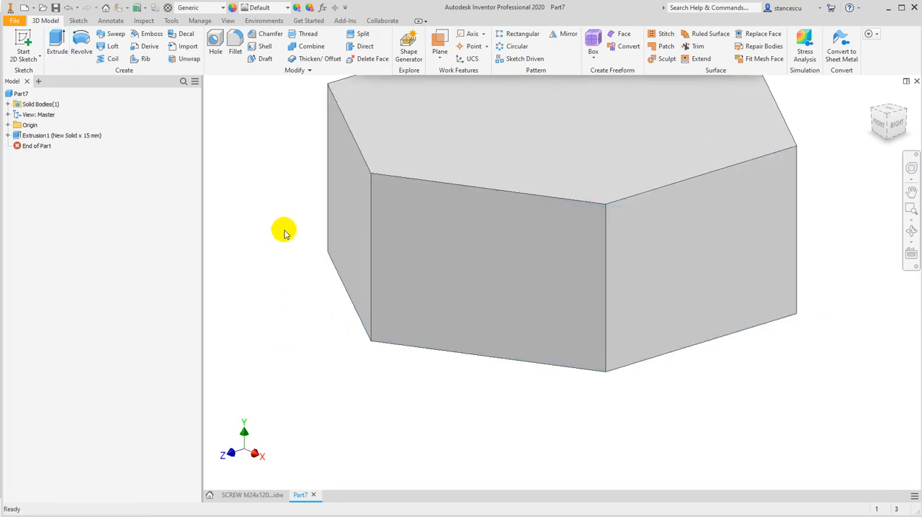
# Start a new sketch on the origin's YZ plane through the hexagonal head
pyautogui.click(8, 126)
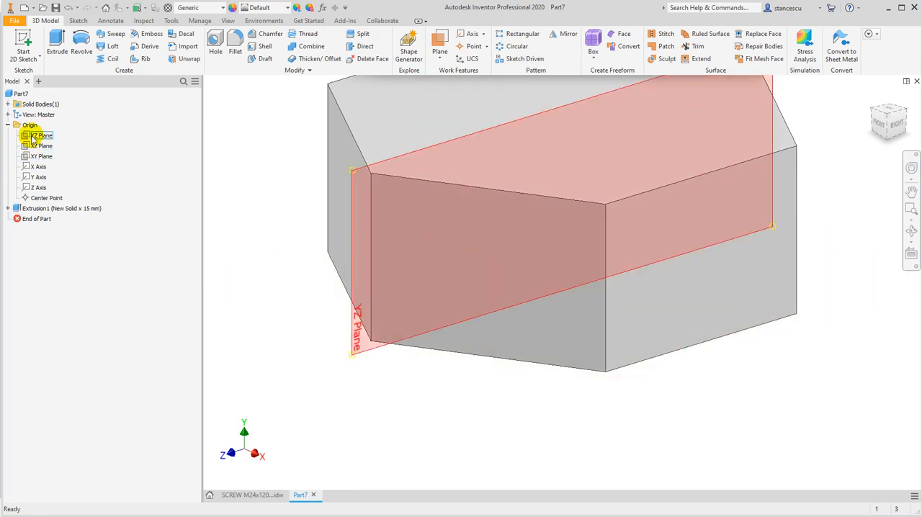
pyautogui.click(32, 136)
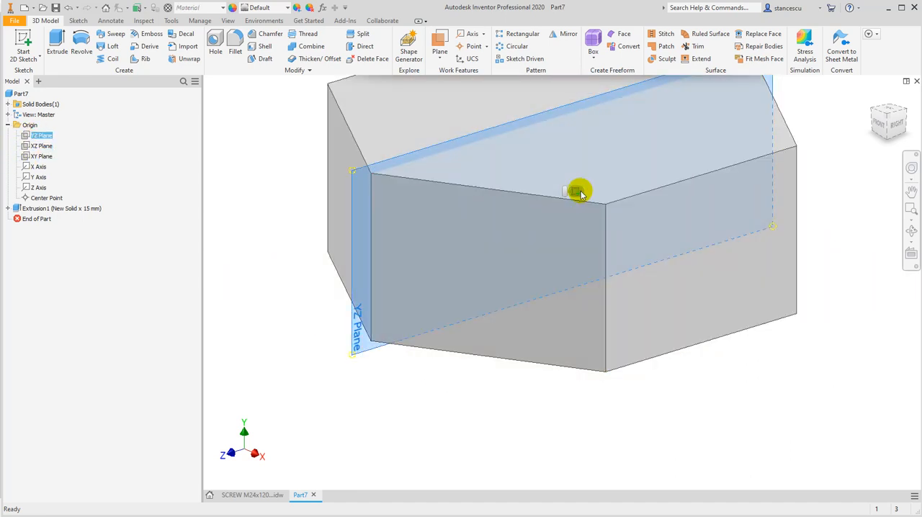
pyautogui.click(575, 192)
pyautogui.moveTo(676, 194); pyautogui.dragTo(664, 259, button='middle')
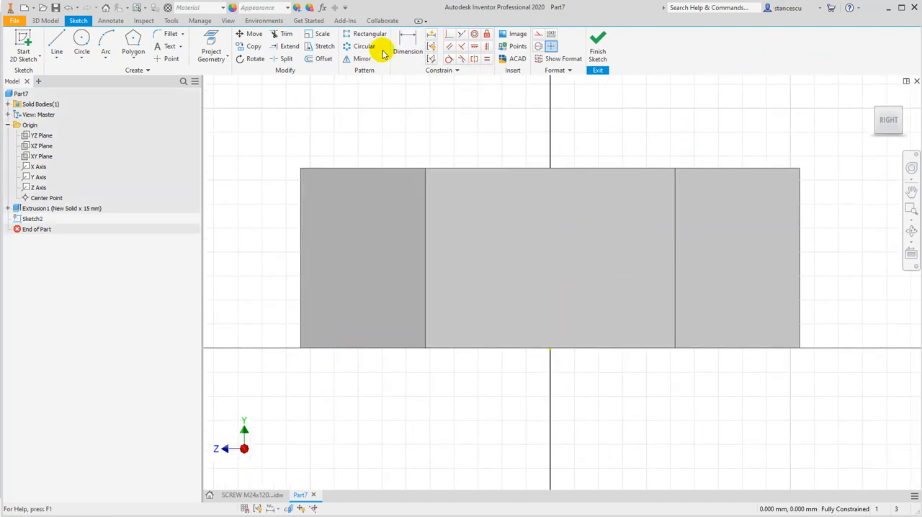
# Project the head's outer right edge and adjoining top edge as construction geometry, and slice the graphics at the sketch plane
pyautogui.click(210, 39)
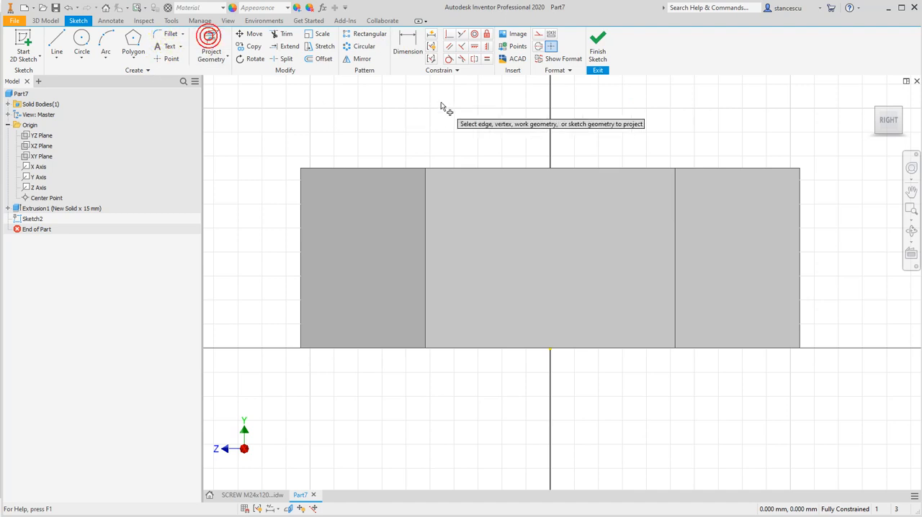
pyautogui.click(538, 35)
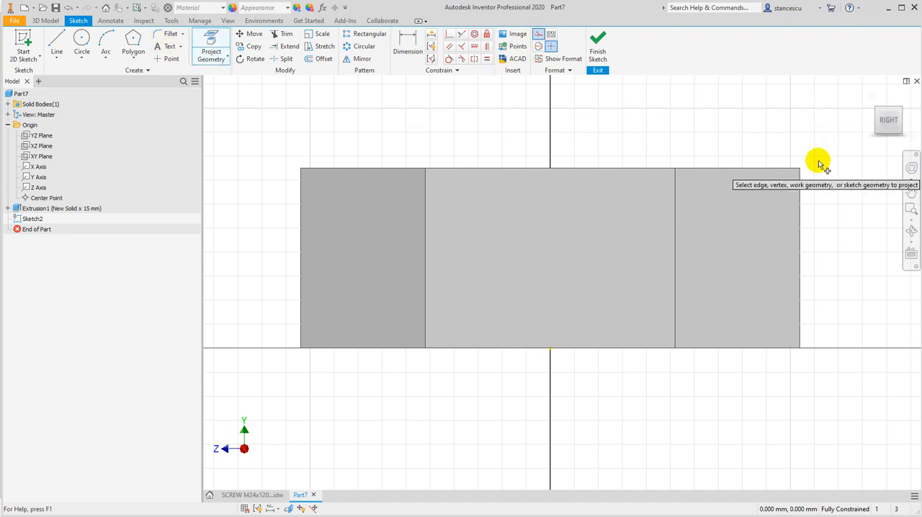
pyautogui.click(800, 188)
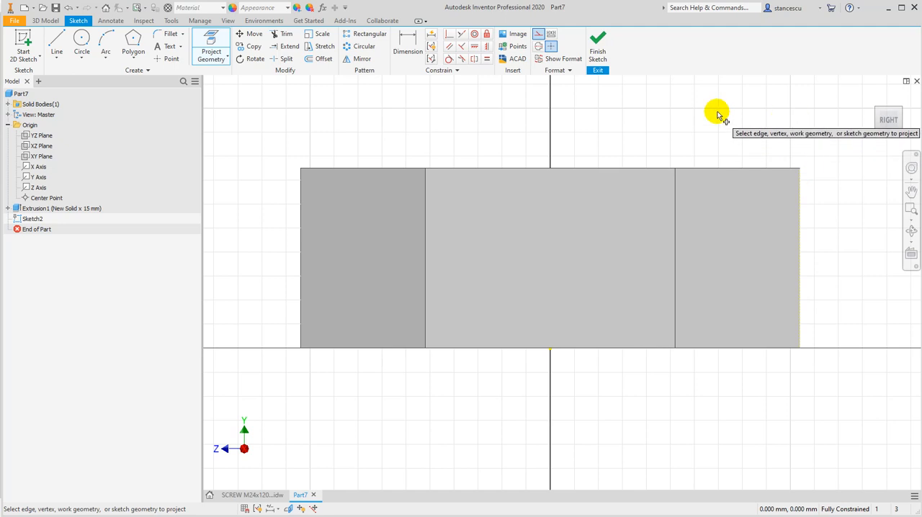
pyautogui.click(551, 46)
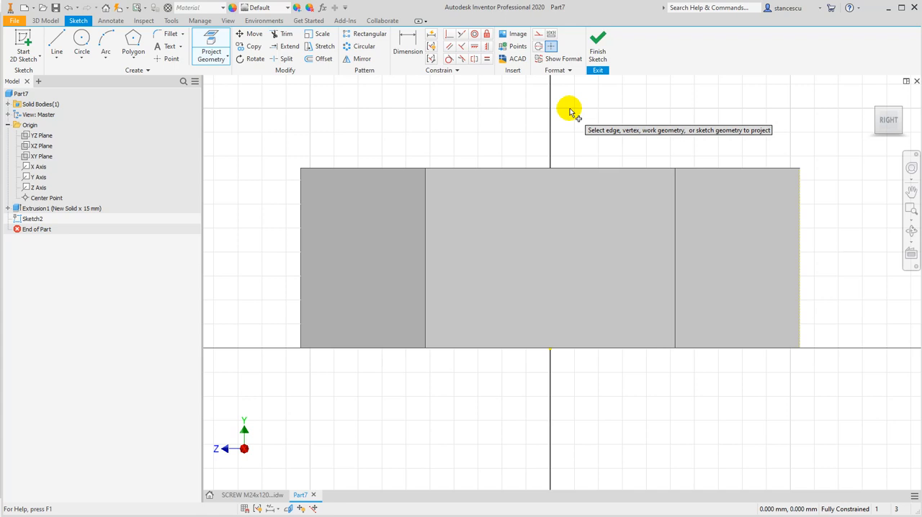
pyautogui.press('Escape')
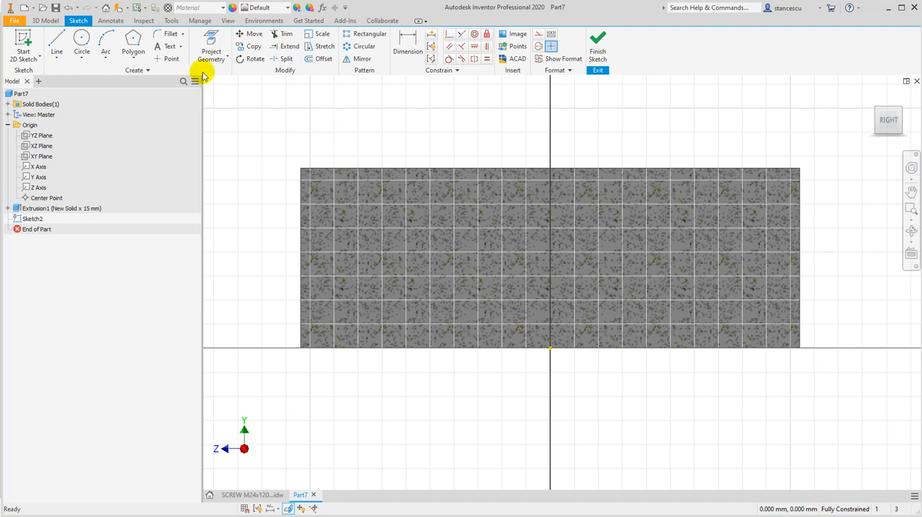
# Sketch a closed right triangle about 2.4 mm tall in the head's upper right corner, with its legs along the projected edges
pyautogui.click(57, 40)
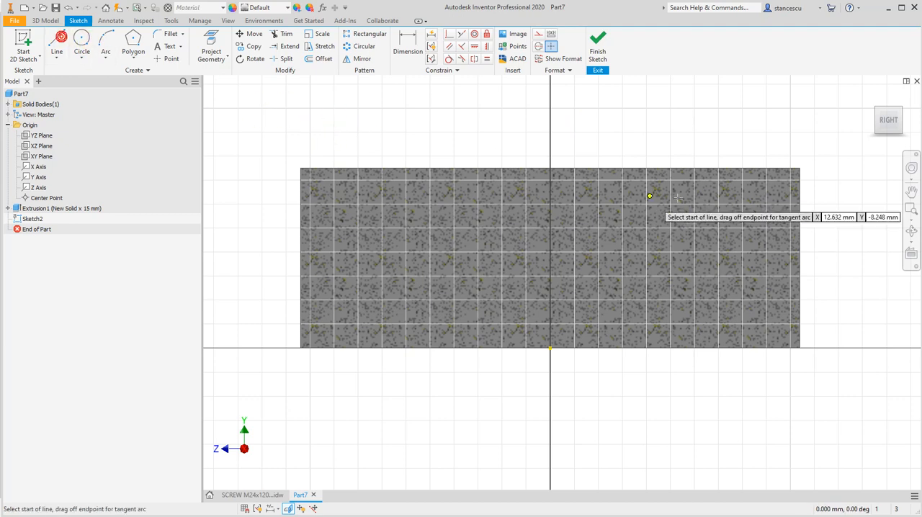
pyautogui.click(798, 169)
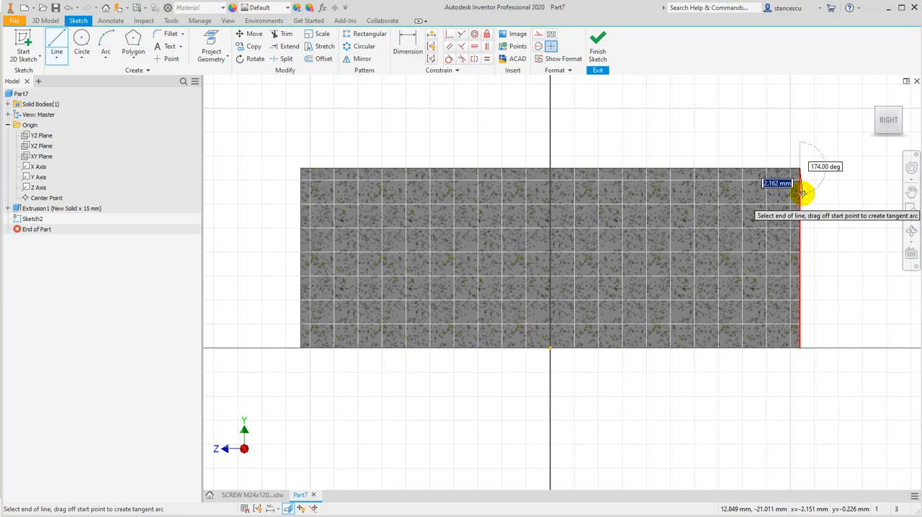
pyautogui.doubleClick(800, 196)
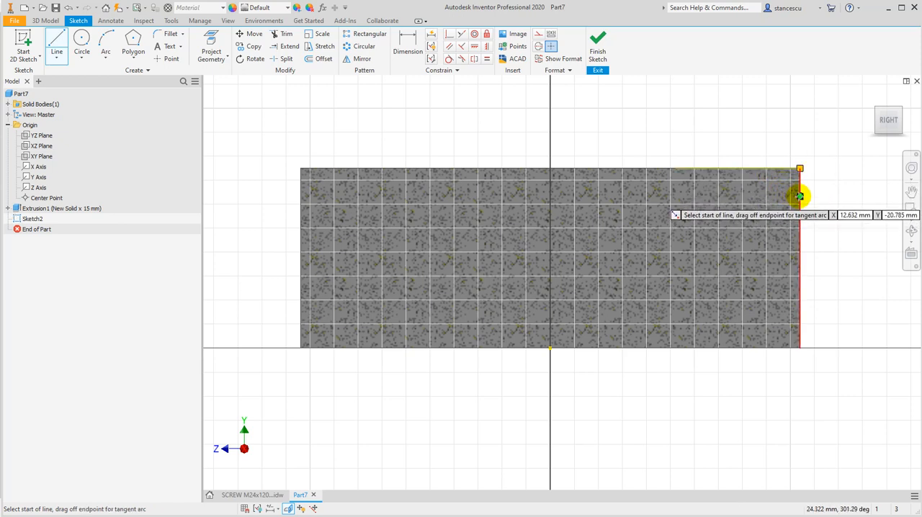
pyautogui.click(799, 197)
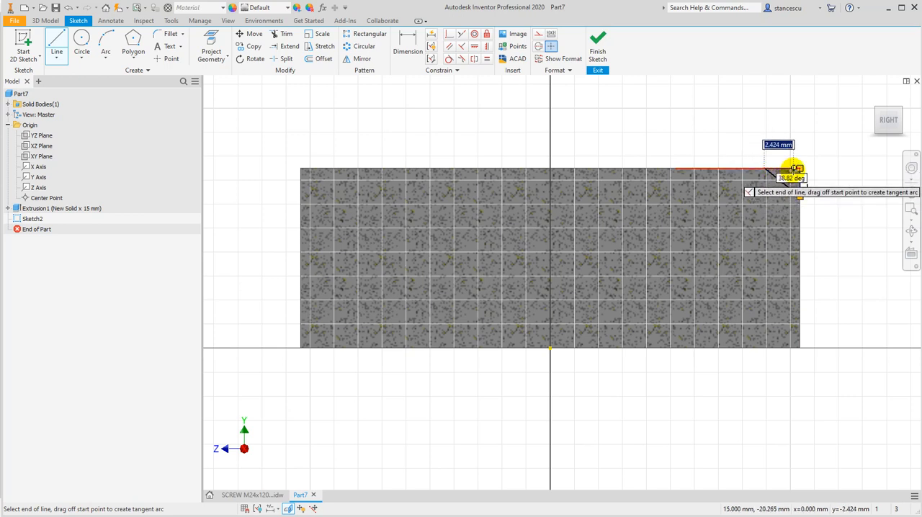
pyautogui.click(799, 168)
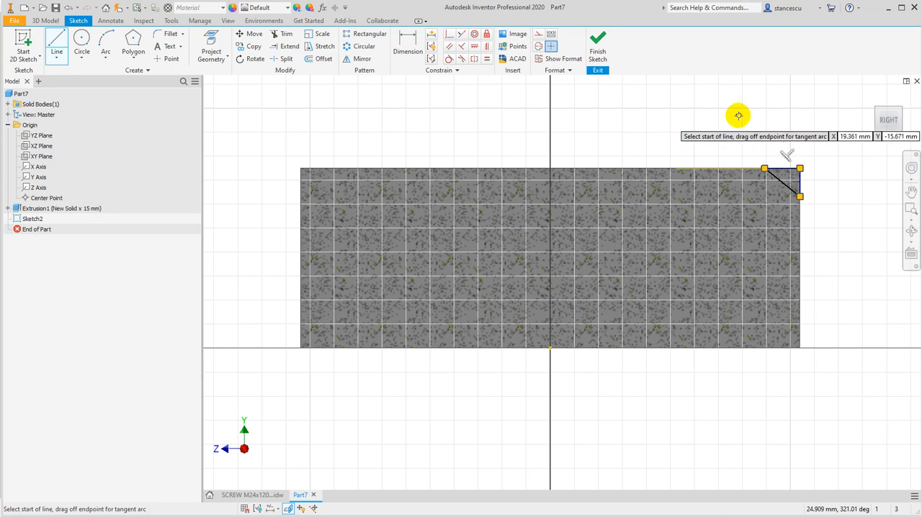
pyautogui.press('Escape')
pyautogui.scroll(4, 784, 161)
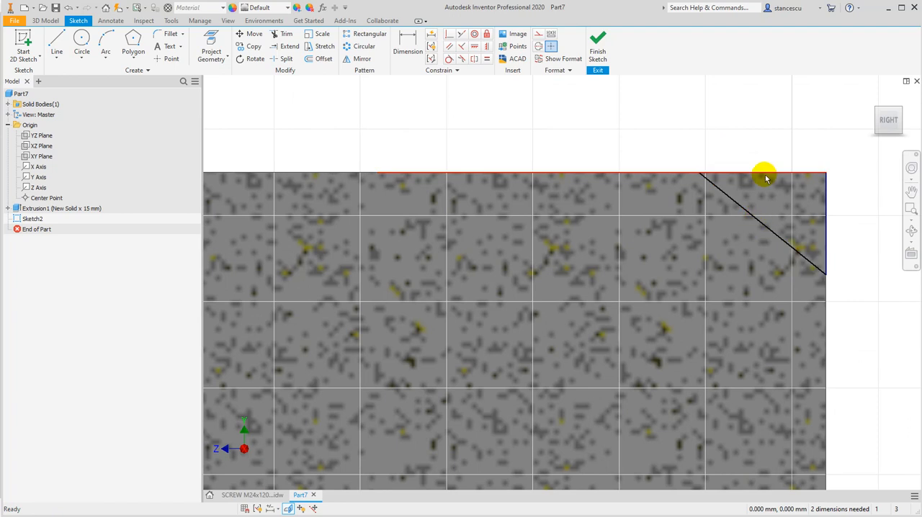
pyautogui.moveTo(669, 146); pyautogui.dragTo(850, 196)
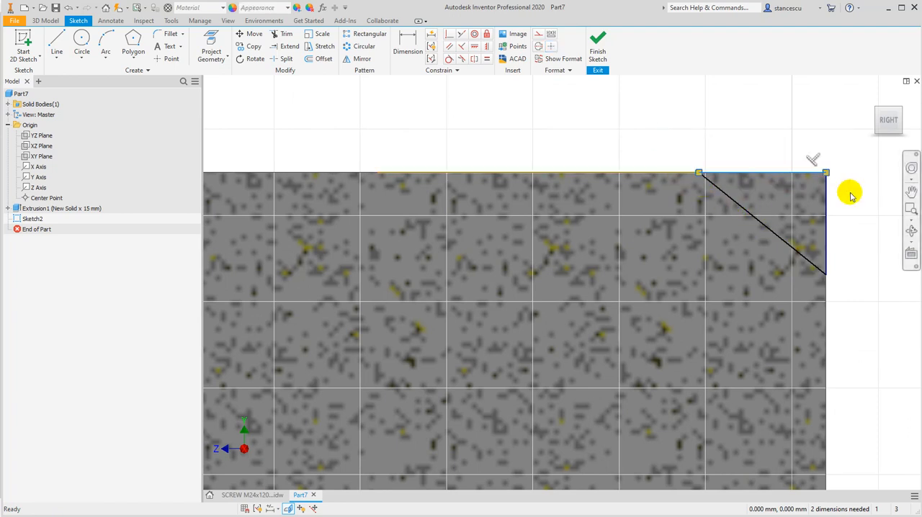
pyautogui.click(854, 178)
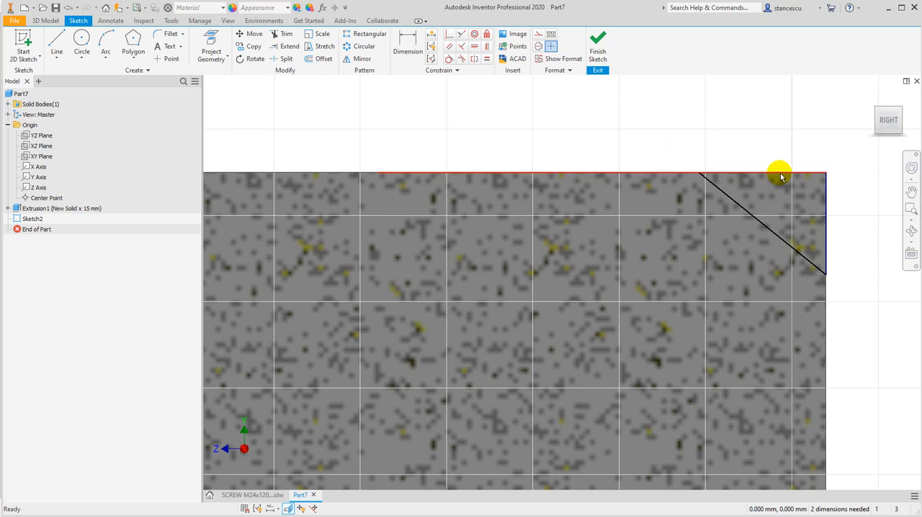
# Dimension the angle between the triangle's sloping side and the head's vertical edge as 60 degrees
pyautogui.scroll(2, 597, 181)
pyautogui.moveTo(473, 130); pyautogui.dragTo(533, 180, button='middle')
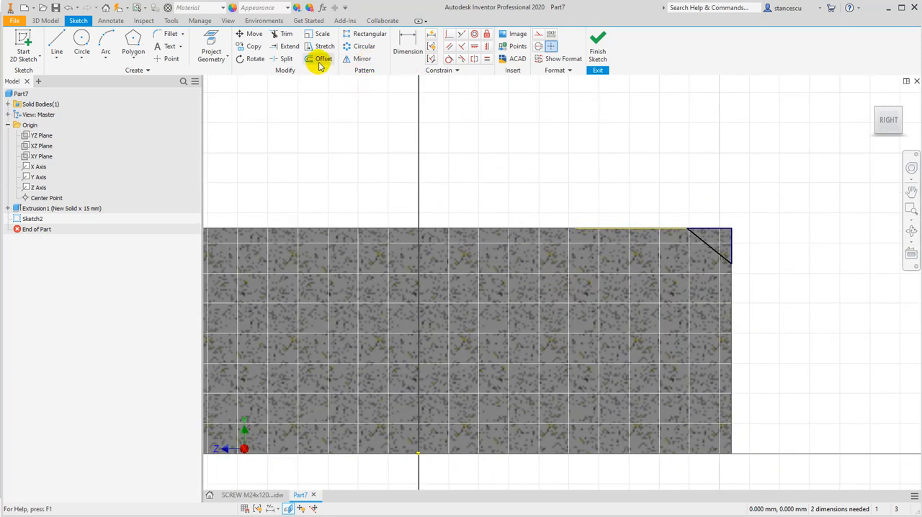
pyautogui.click(408, 44)
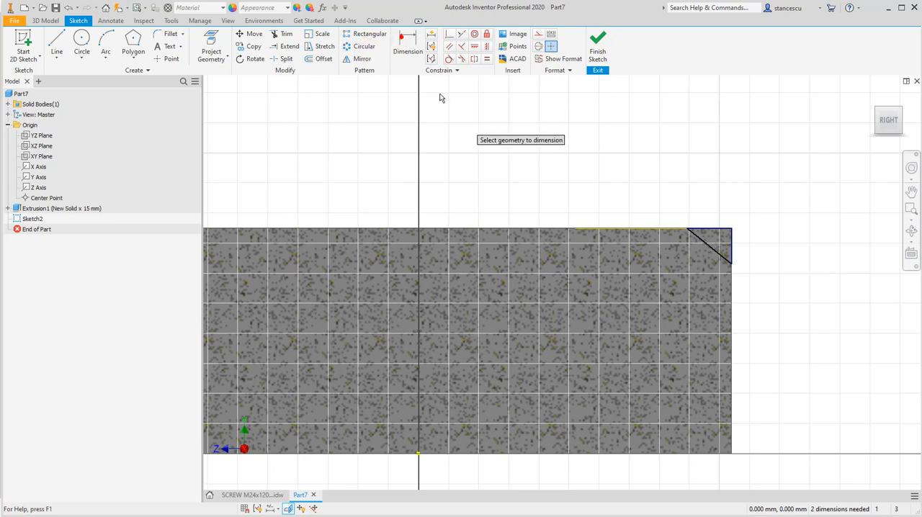
pyautogui.click(698, 239)
pyautogui.click(730, 238)
pyautogui.click(685, 169)
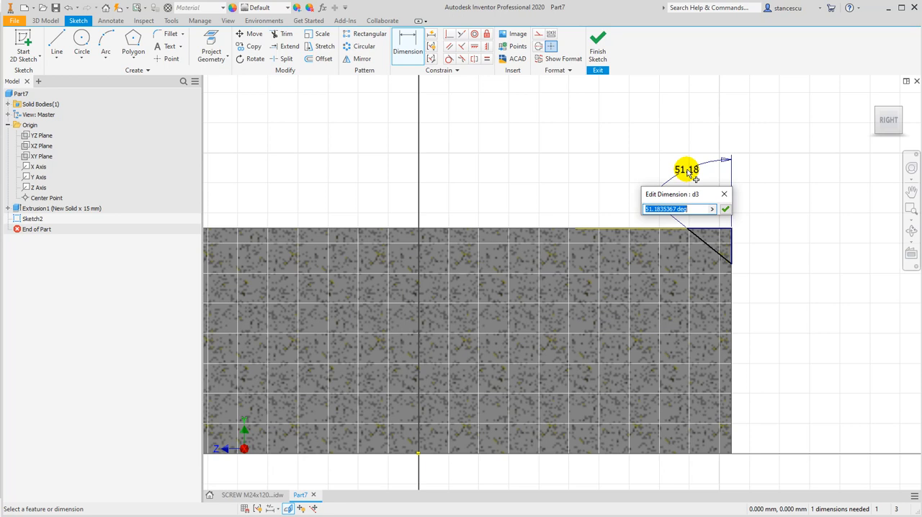
pyautogui.press('Return')
# Check the parameter name of the hexagon's 36 mm width and project the origin's Y axis into the sketch as a centerline
pyautogui.press('p')
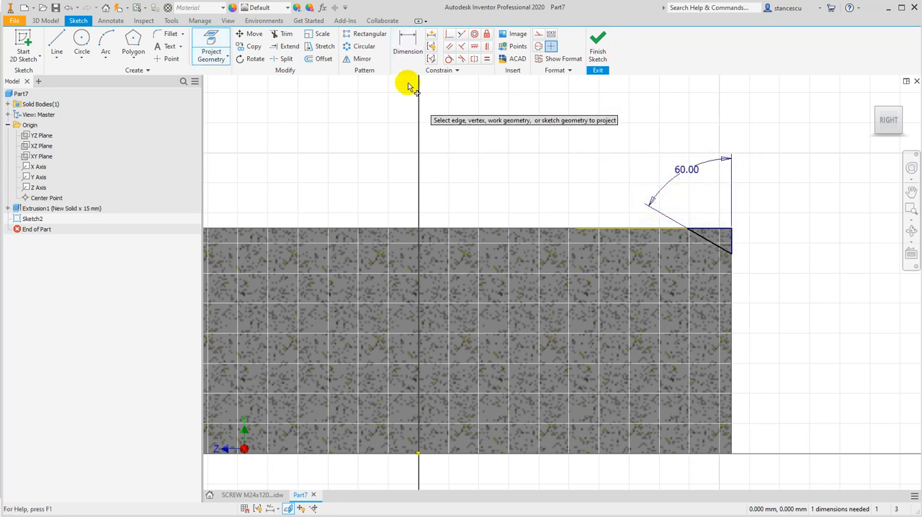
pyautogui.click(322, 8)
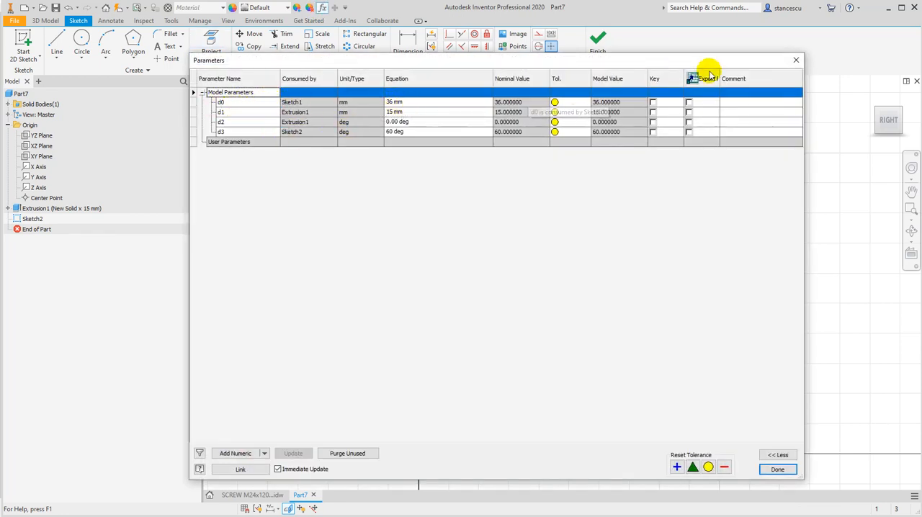
pyautogui.click(795, 61)
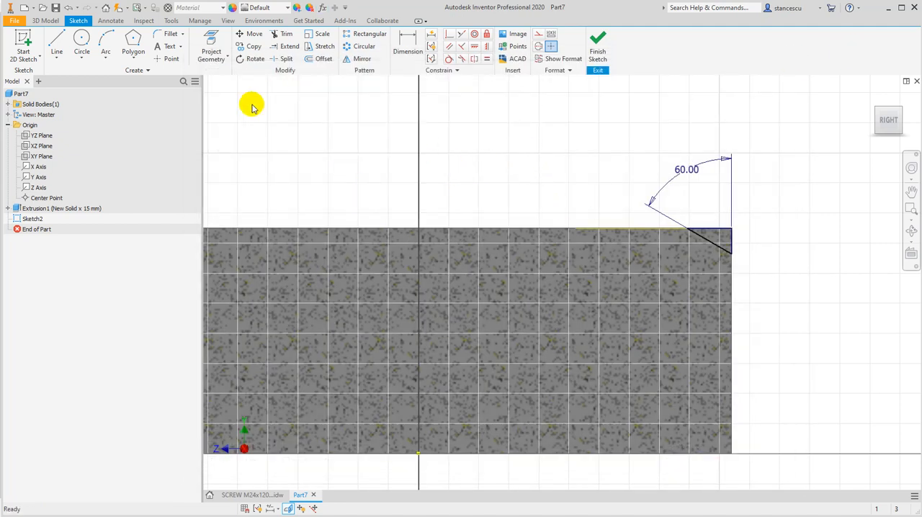
pyautogui.click(211, 42)
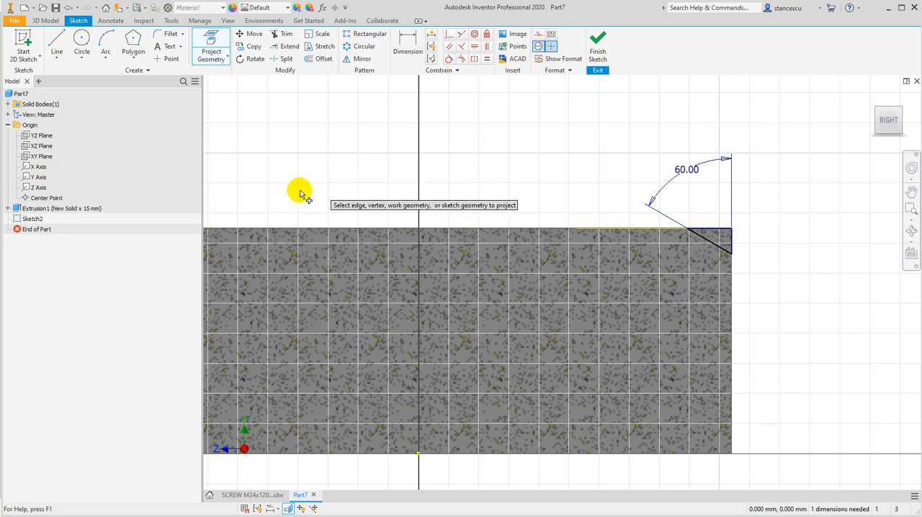
pyautogui.click(30, 177)
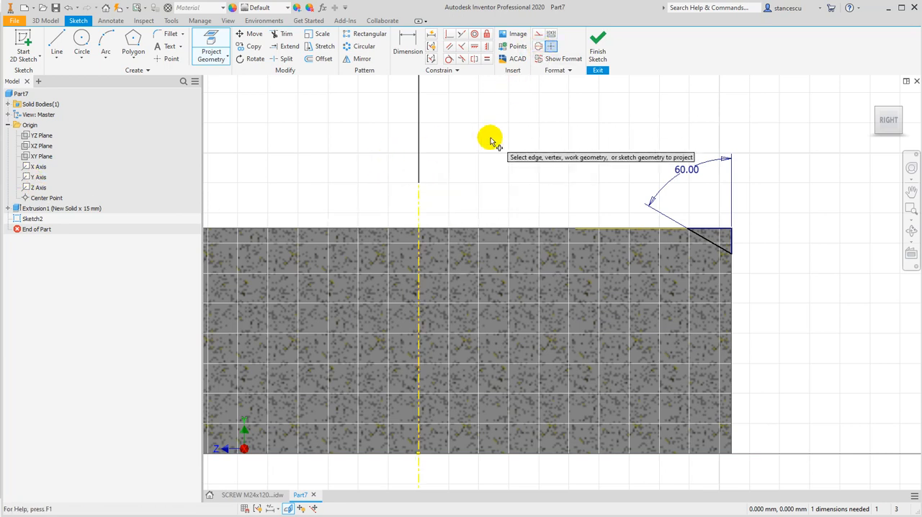
# Add a diameter dimension from the centerline to the triangle's inner corner and set it equal to parameter d0
pyautogui.click(408, 47)
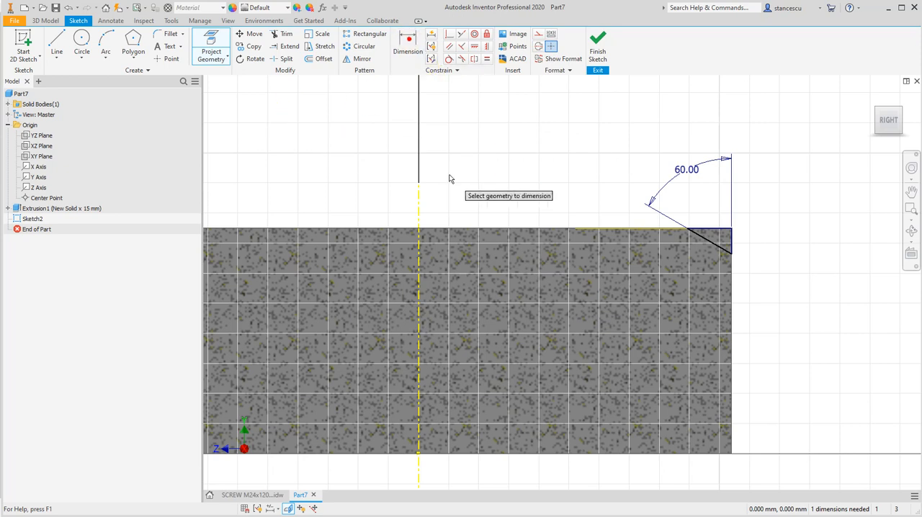
pyautogui.click(416, 255)
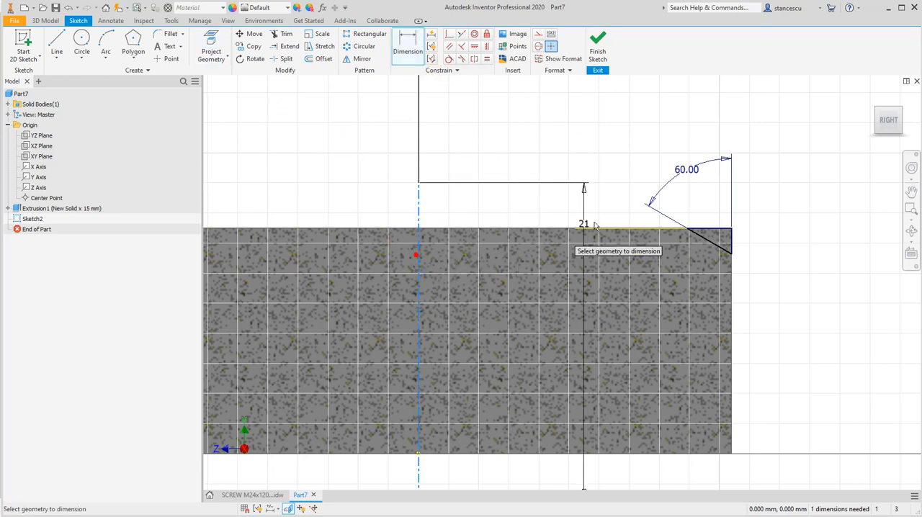
pyautogui.click(688, 232)
pyautogui.click(504, 154)
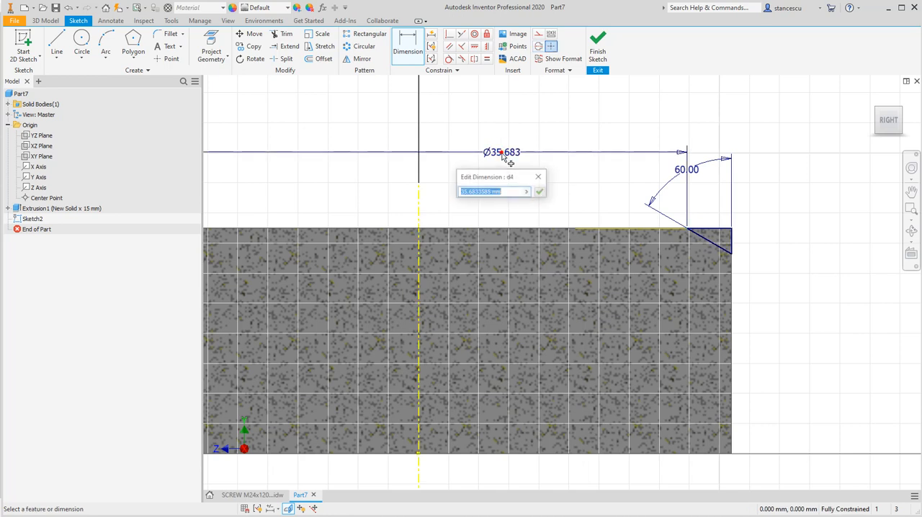
pyautogui.write('d0')
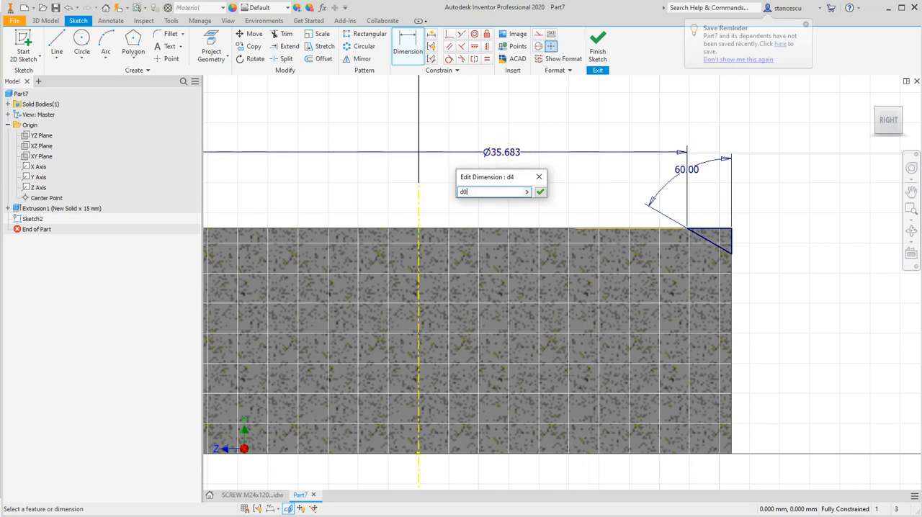
pyautogui.press('Return')
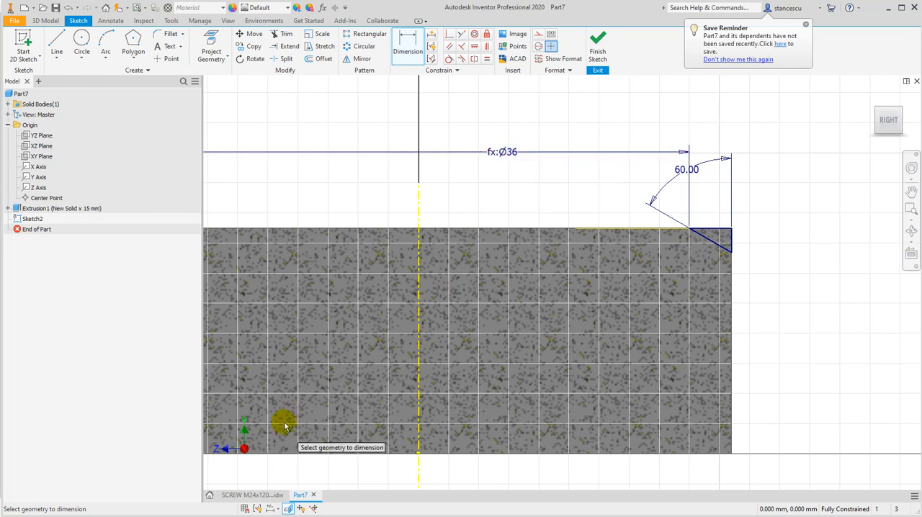
# Display the sketch dimensions as expressions and finish the triangle sketch
pyautogui.click(271, 508)
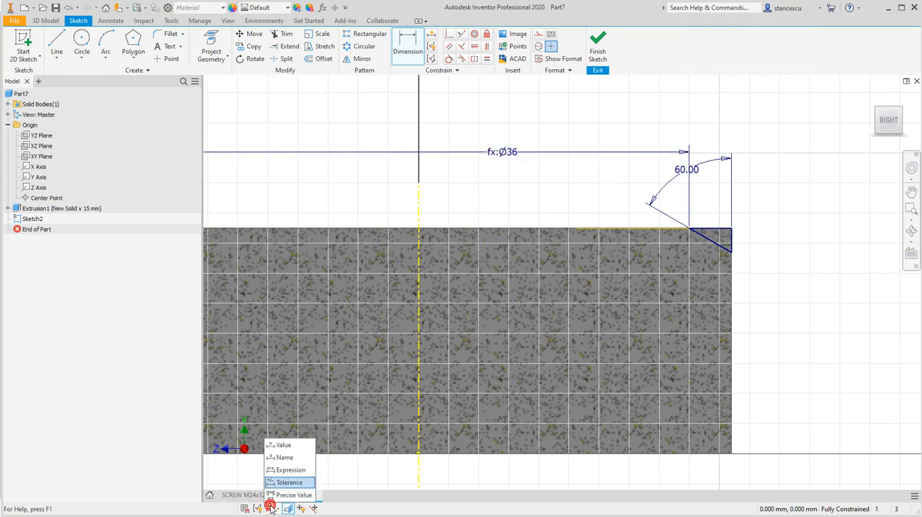
pyautogui.click(277, 469)
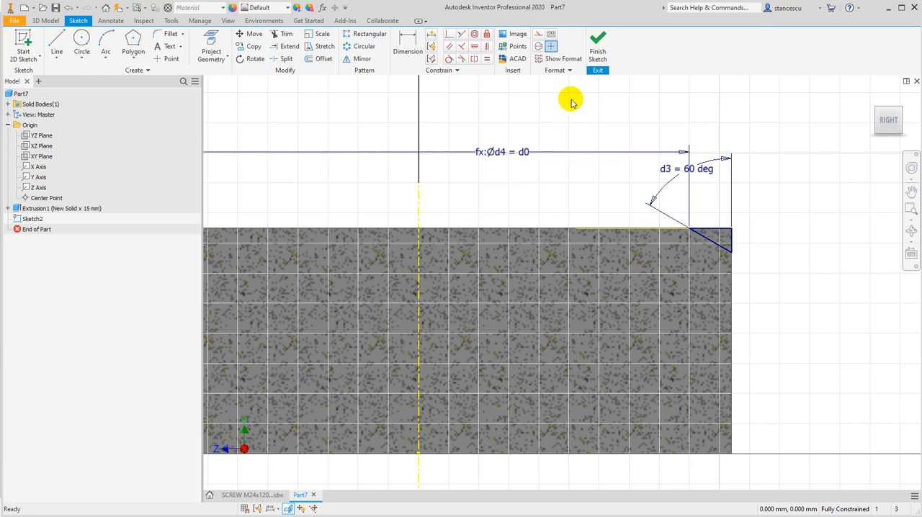
pyautogui.click(597, 44)
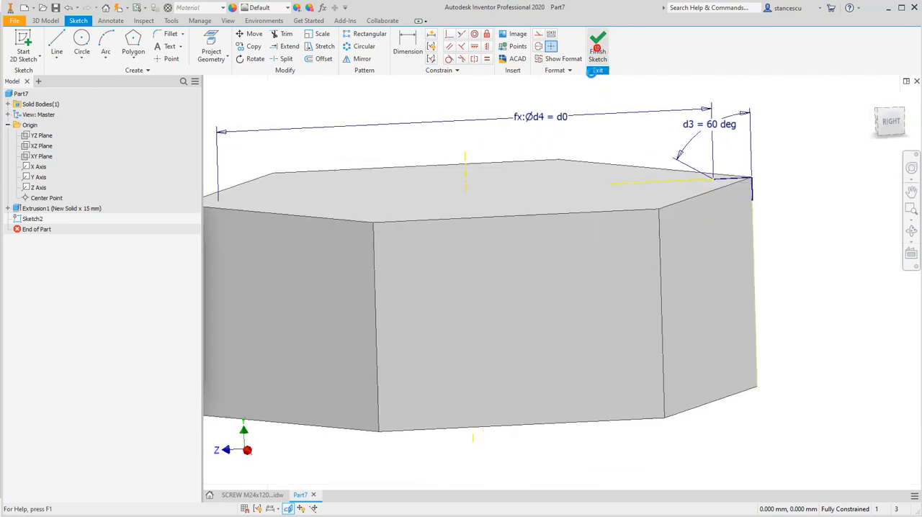
# Revolve the triangle profile a full 360 degrees around the centerline as a cut to chamfer the head's upper corners
pyautogui.moveTo(411, 422); pyautogui.dragTo(401, 446)
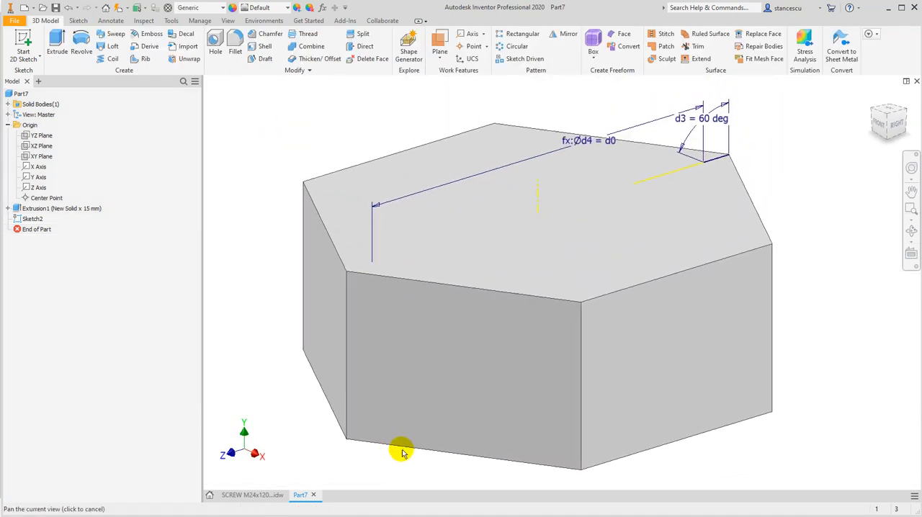
pyautogui.click(81, 47)
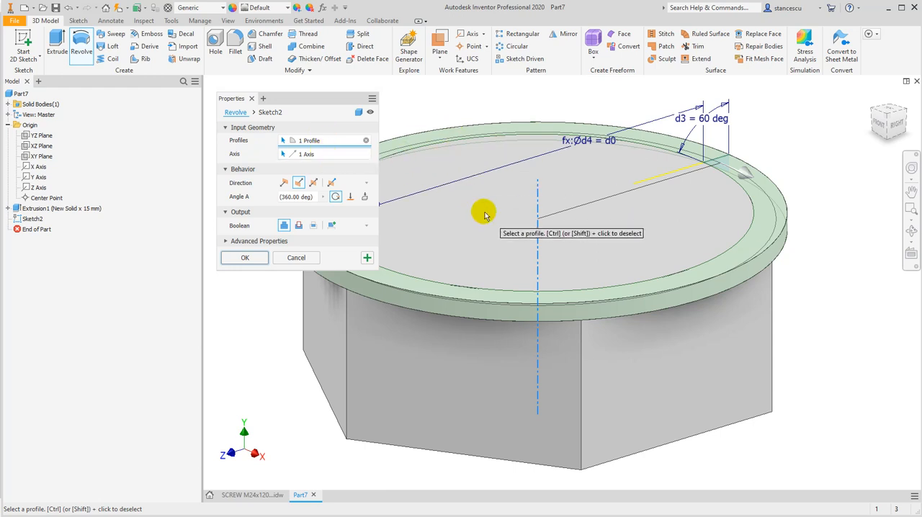
pyautogui.click(298, 227)
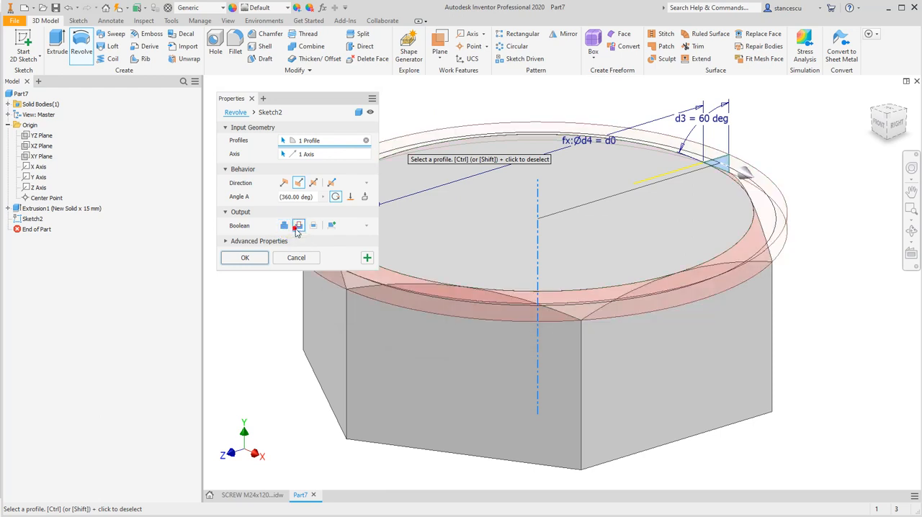
pyautogui.click(245, 259)
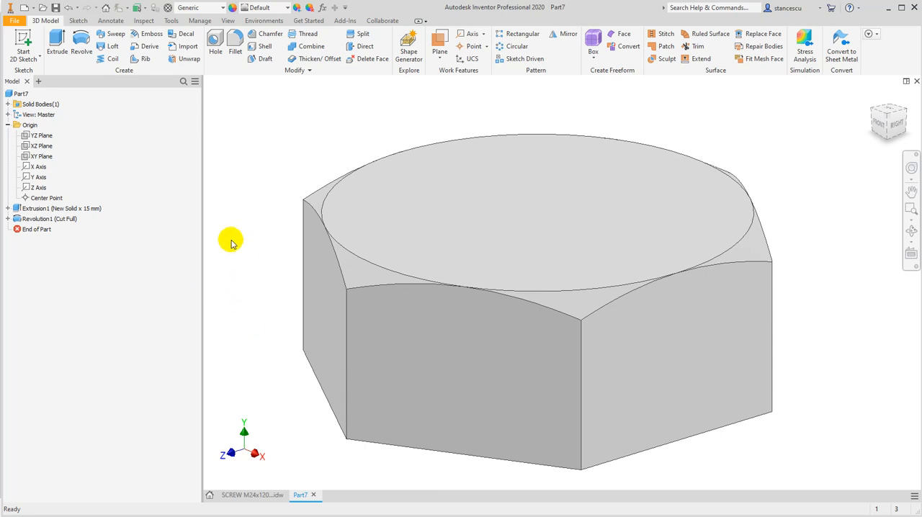
# On a new XY plane sketch, draw a rectangle from the origin below the head, 120 mm tall and about 11.3 mm wide, and move its height dimension clear
pyautogui.click(29, 156)
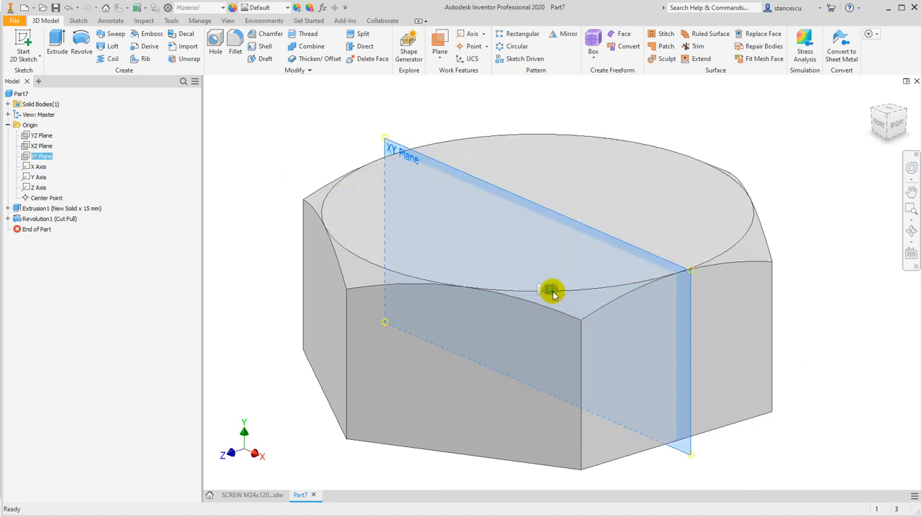
pyautogui.click(549, 290)
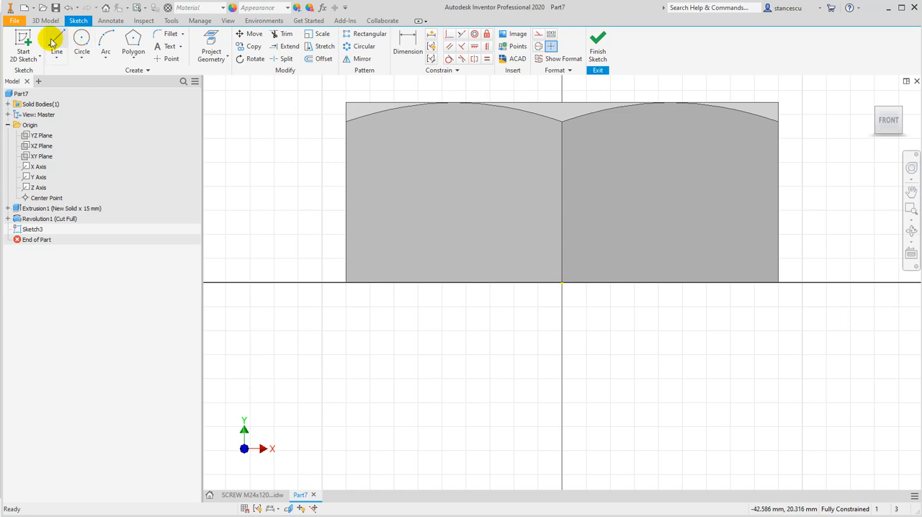
pyautogui.click(133, 58)
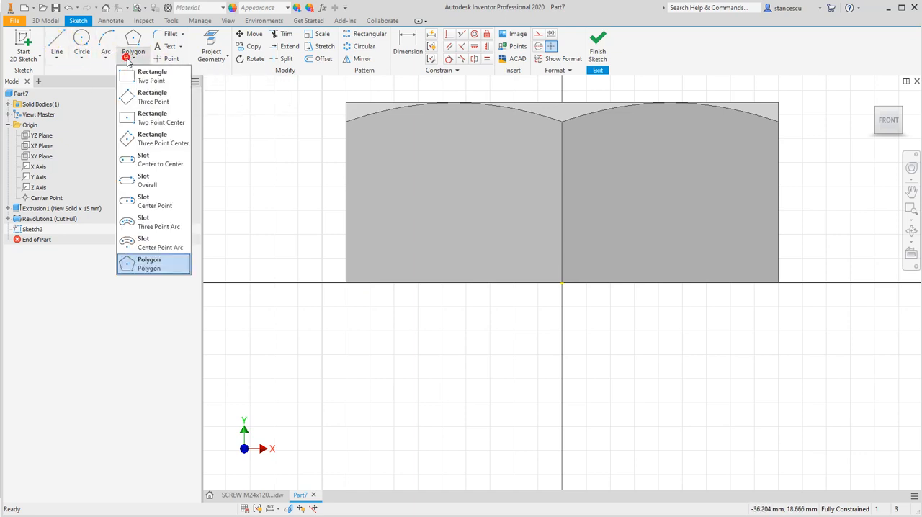
pyautogui.click(134, 85)
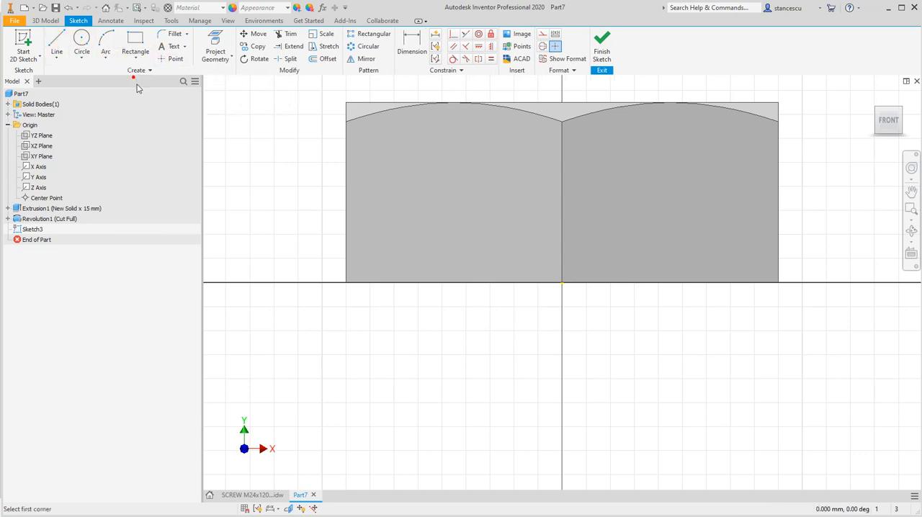
pyautogui.click(562, 282)
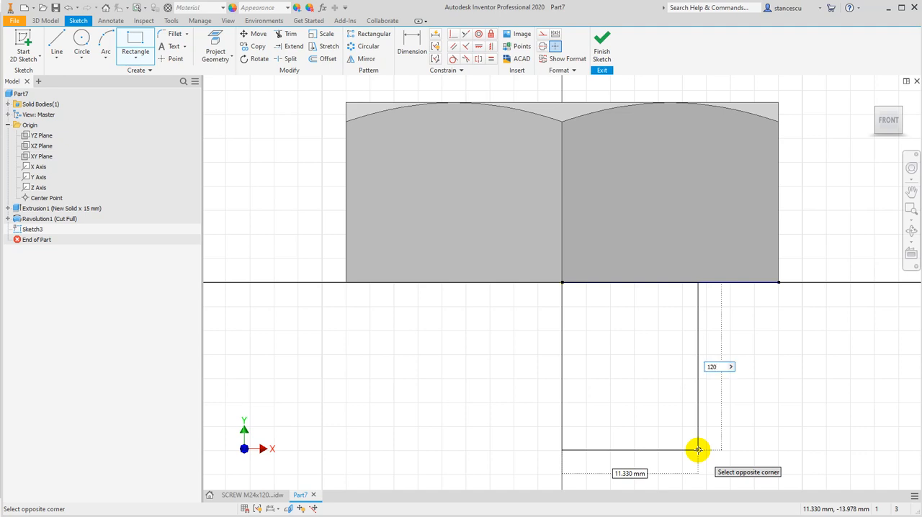
pyautogui.click(698, 450)
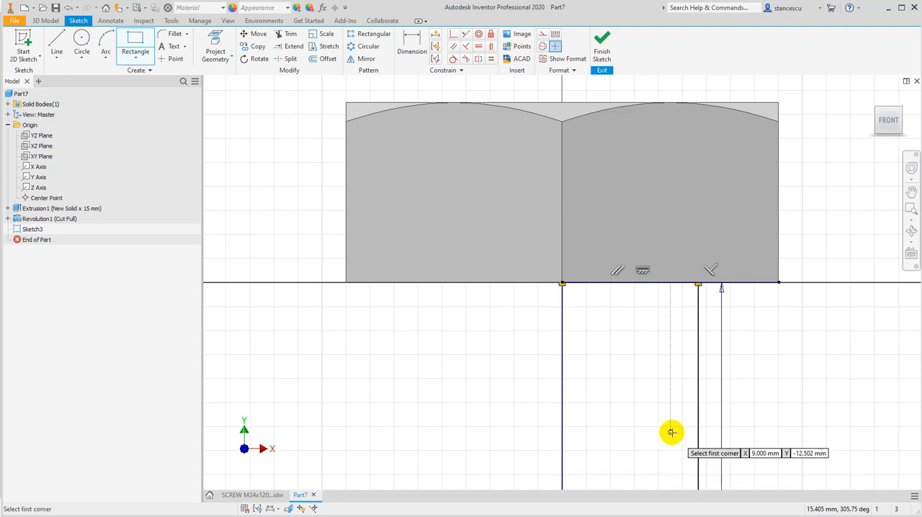
pyautogui.scroll(-4, 670, 432)
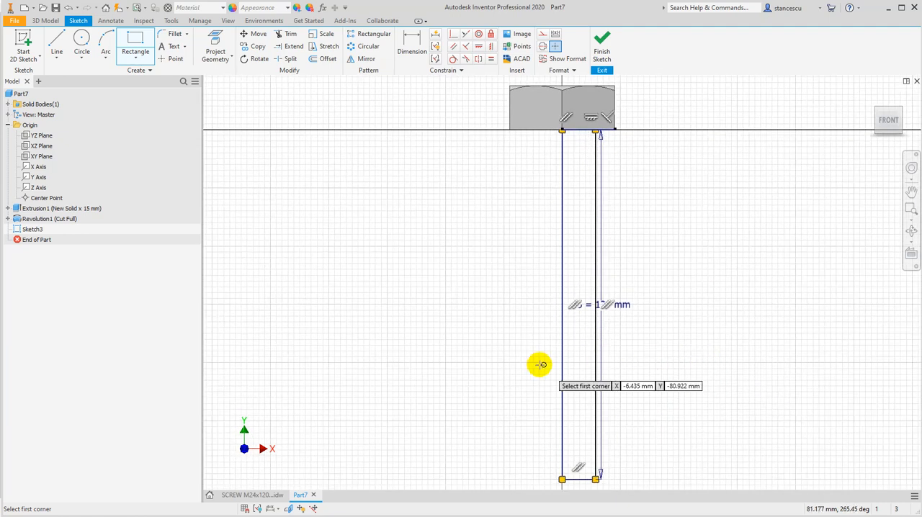
pyautogui.press('Escape')
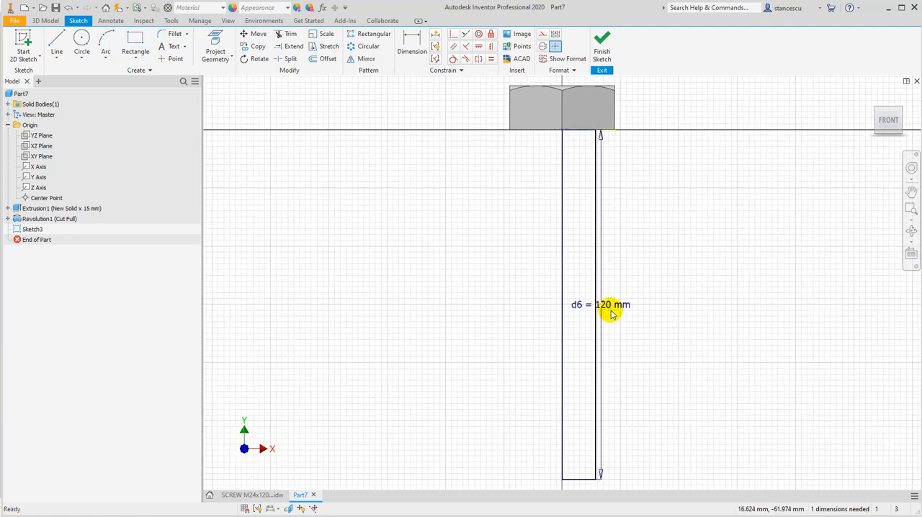
pyautogui.moveTo(603, 305); pyautogui.dragTo(659, 306)
# Check the shank dimensions in the screw drawing and convert the rectangle's long side on the screw axis to a centerline
pyautogui.click(245, 494)
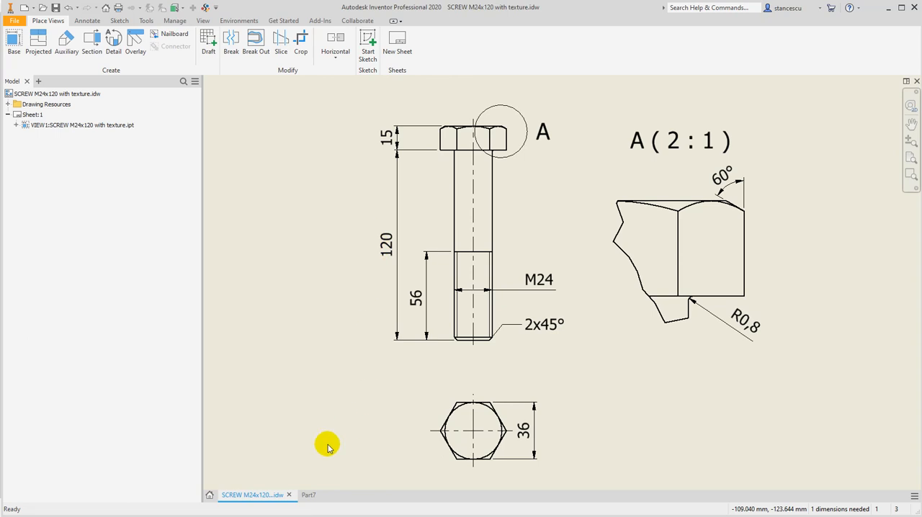
pyautogui.click(307, 496)
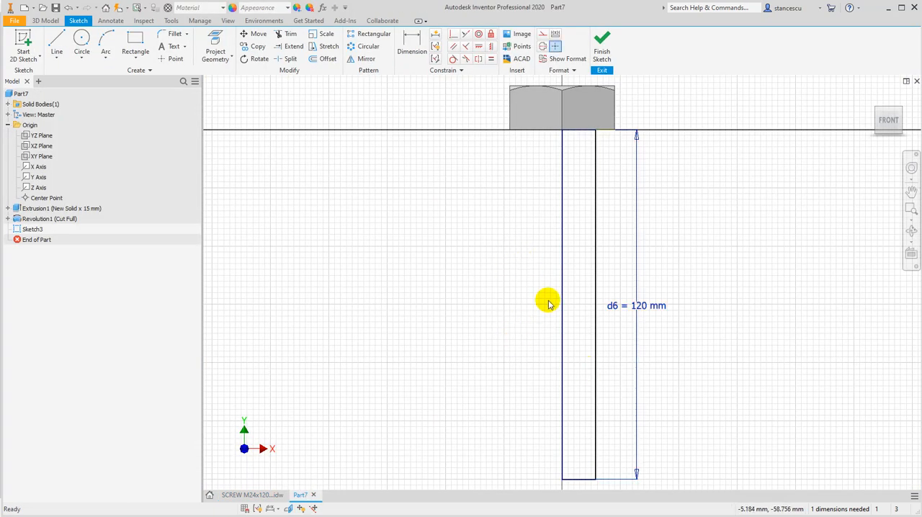
pyautogui.moveTo(545, 306); pyautogui.dragTo(545, 307)
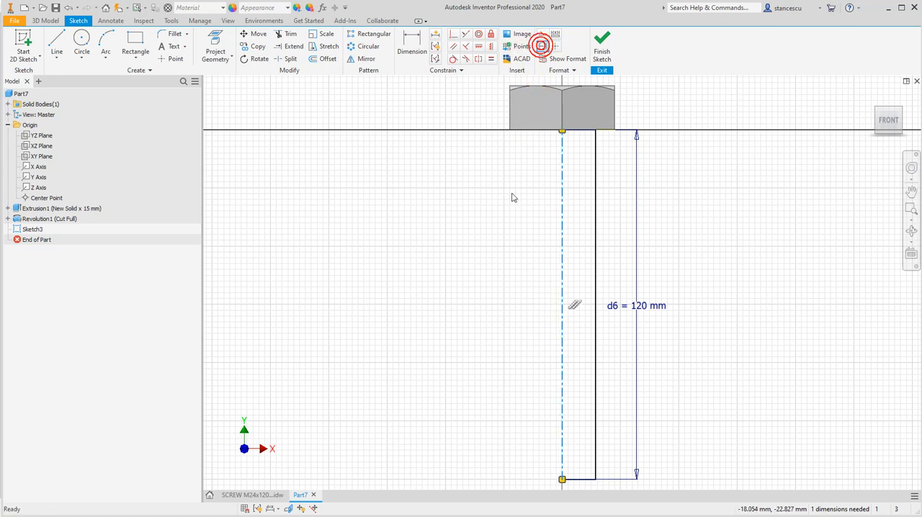
# Add a diameter dimension between the centerline and the rectangle's outer long side and set it to 24 mm
pyautogui.click(411, 45)
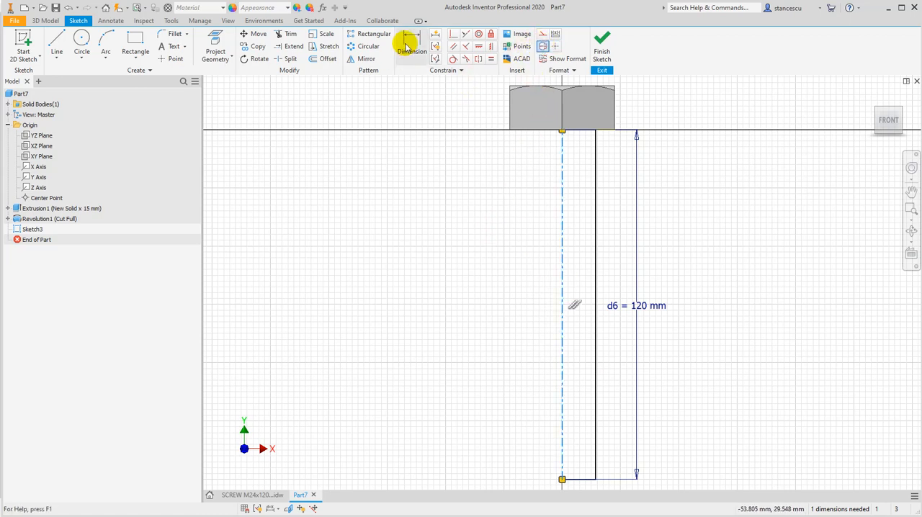
pyautogui.click(562, 414)
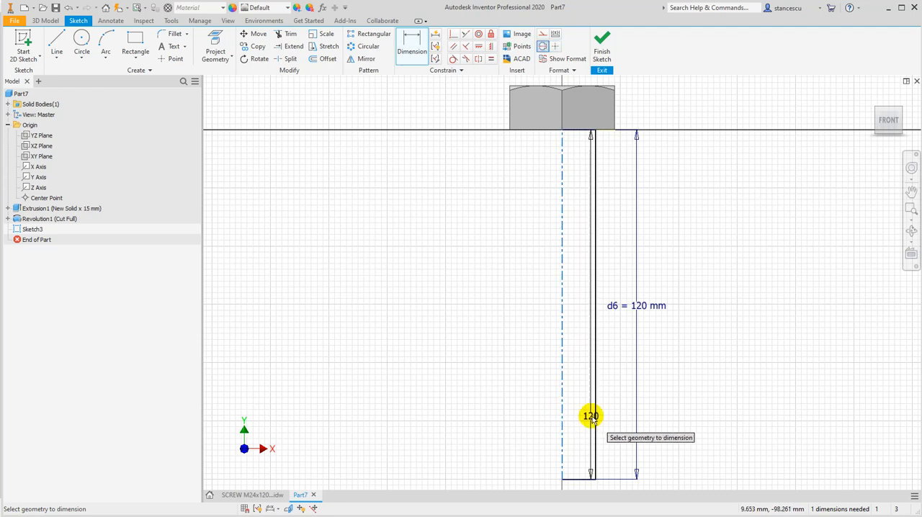
pyautogui.click(594, 418)
pyautogui.click(504, 410)
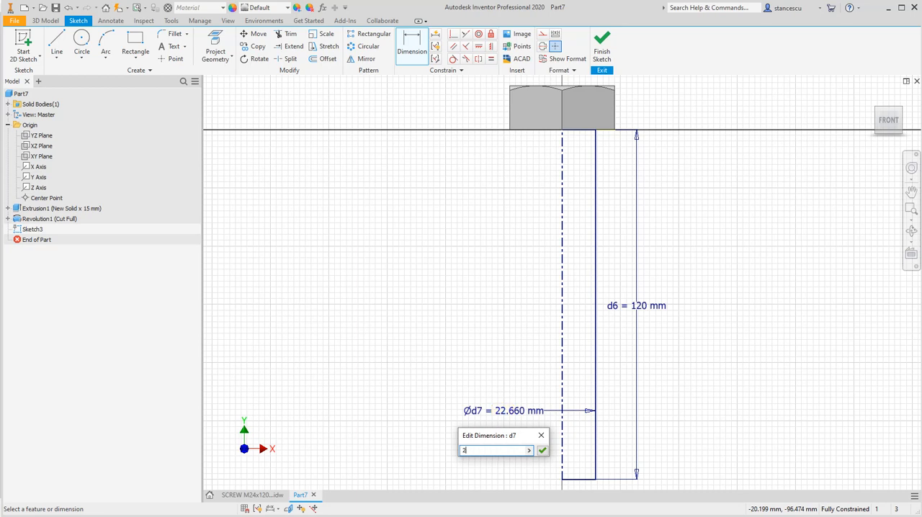
pyautogui.click(503, 412)
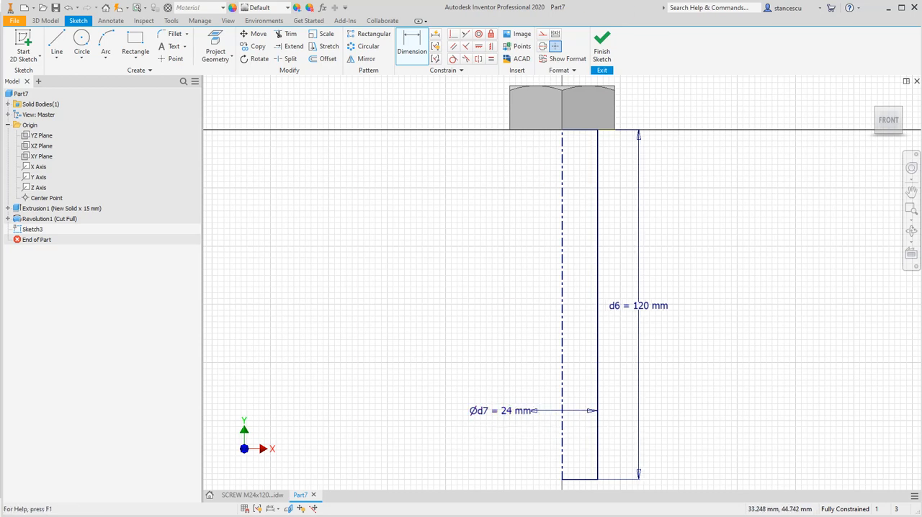
# Finish the sketch and revolve the shank rectangle a full 360 degrees around its centerline, joined to the head
pyautogui.click(601, 44)
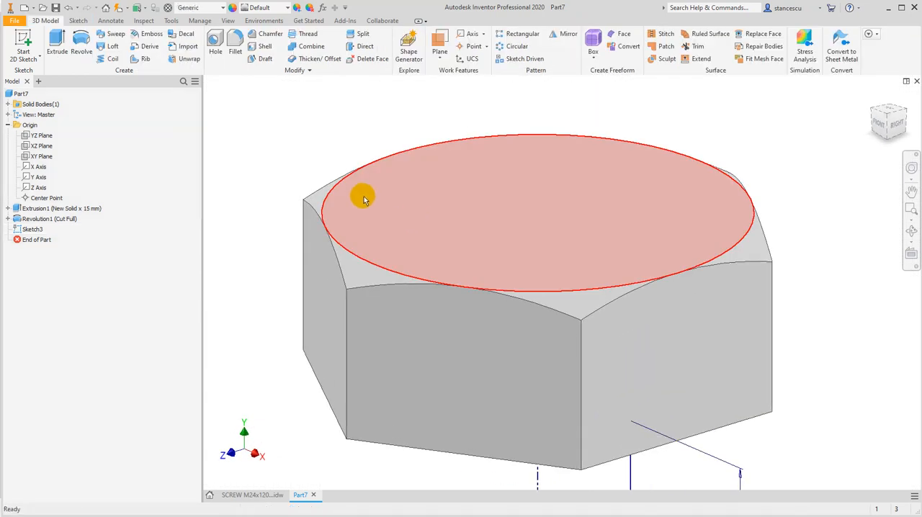
pyautogui.press('F6')
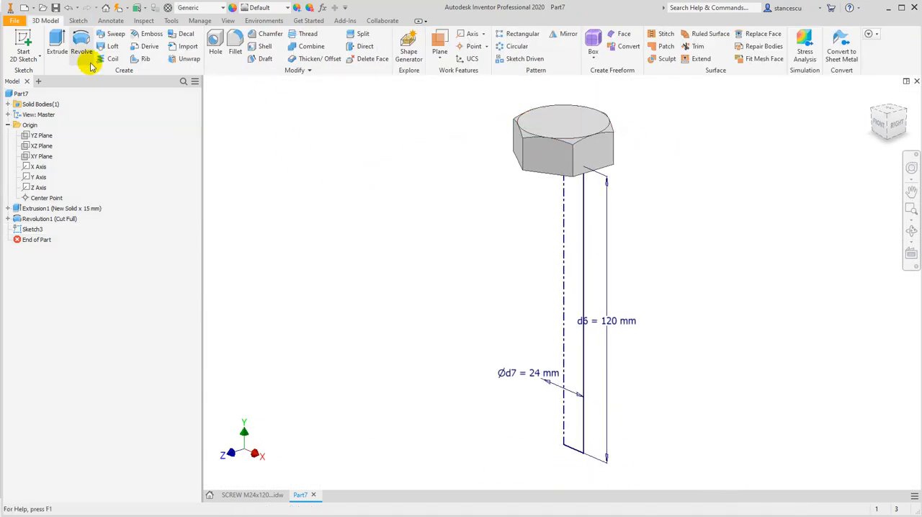
pyautogui.click(81, 44)
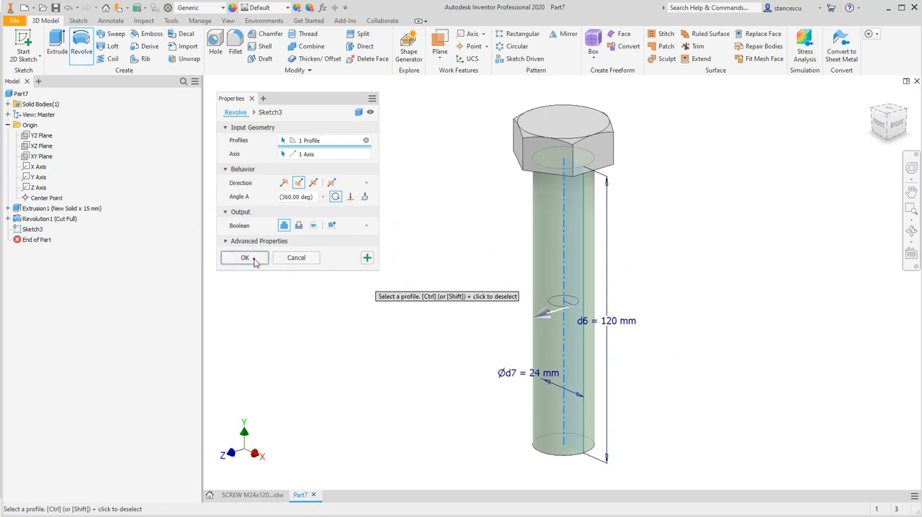
pyautogui.click(245, 258)
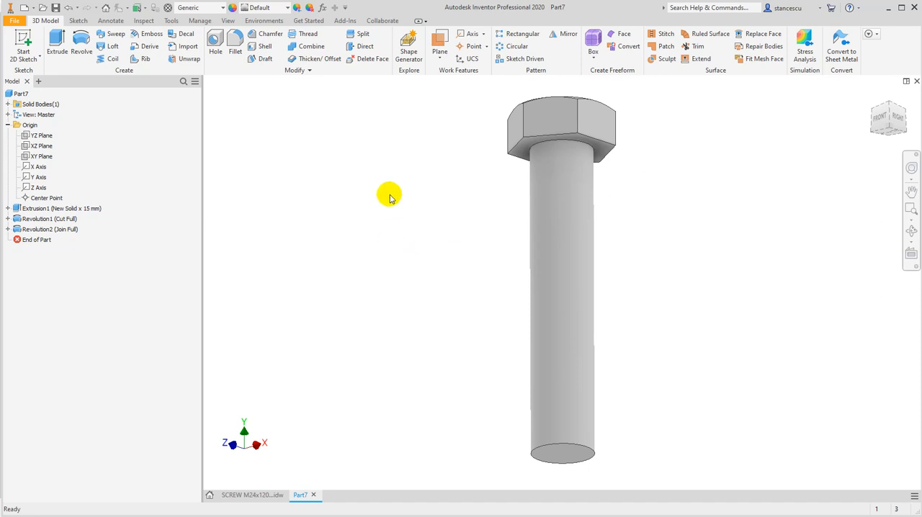
# Check the fillet radius in the screw drawing and fillet the edge between the shank and head underside with 0.8 mm
pyautogui.scroll(3, 535, 151)
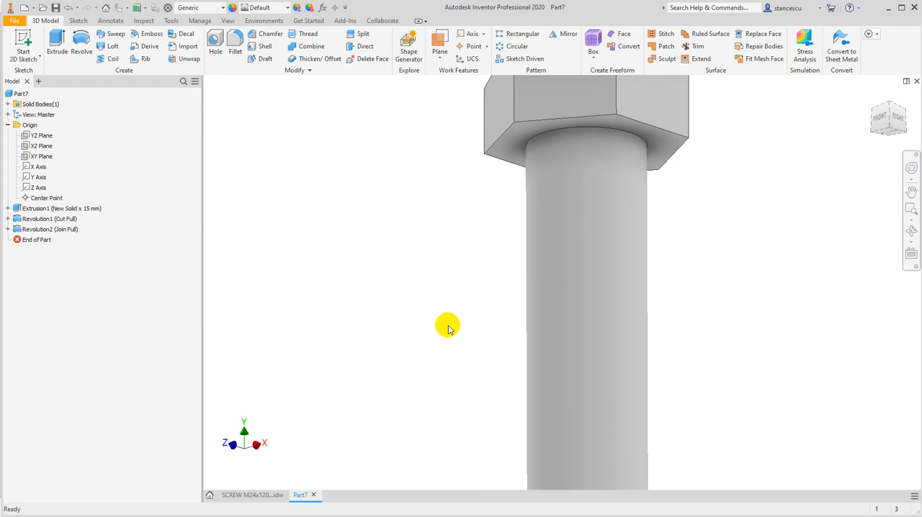
pyautogui.click(257, 494)
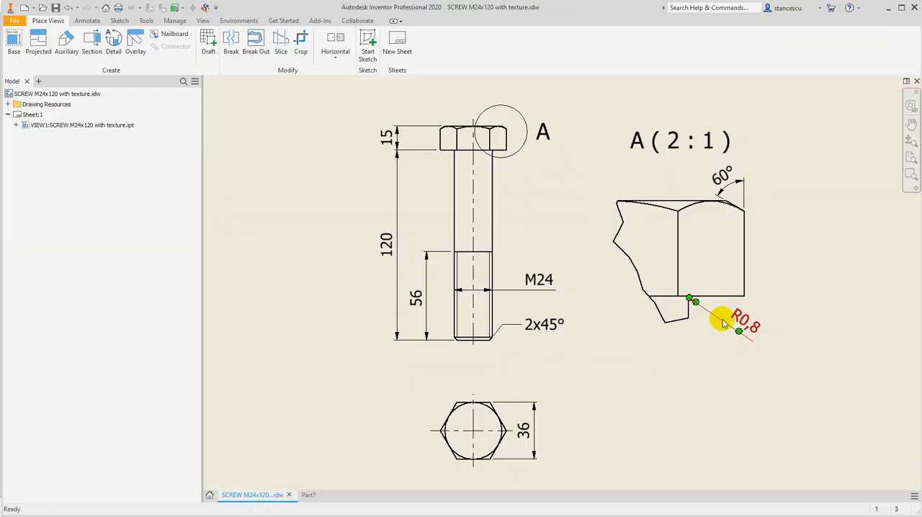
pyautogui.click(308, 495)
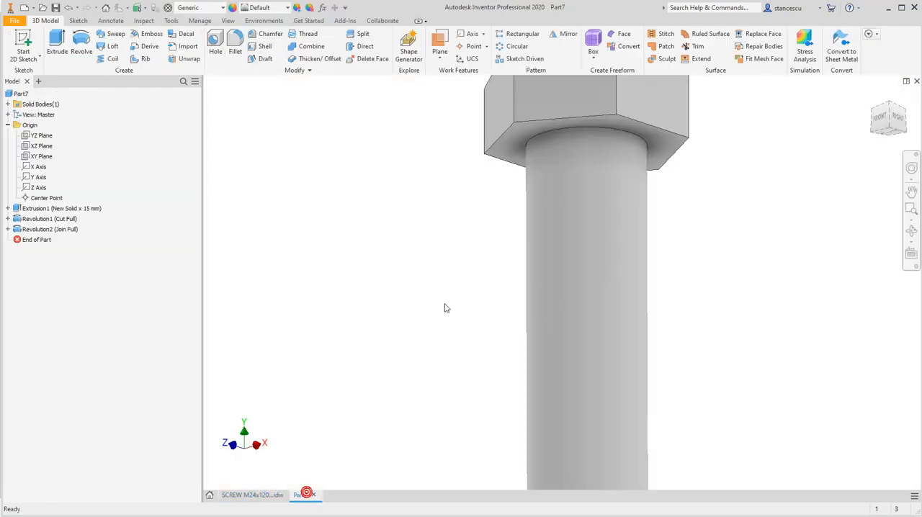
pyautogui.click(567, 130)
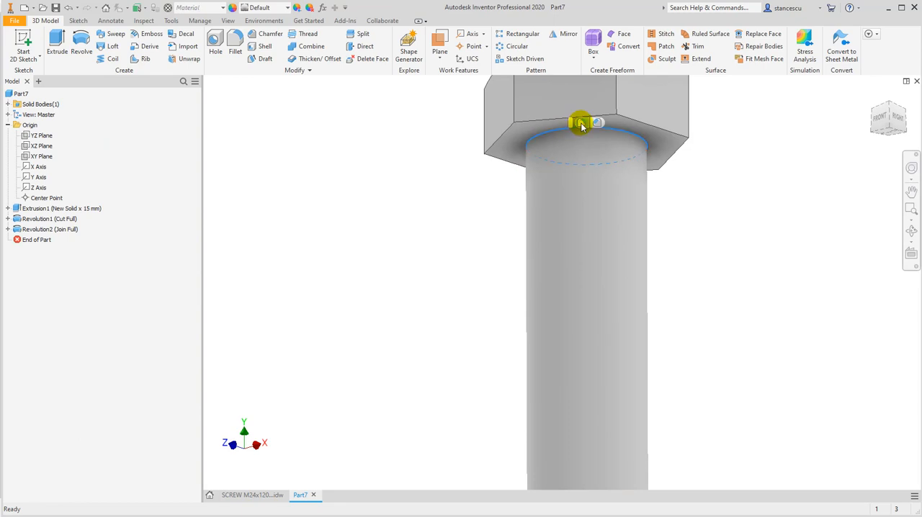
pyautogui.click(582, 123)
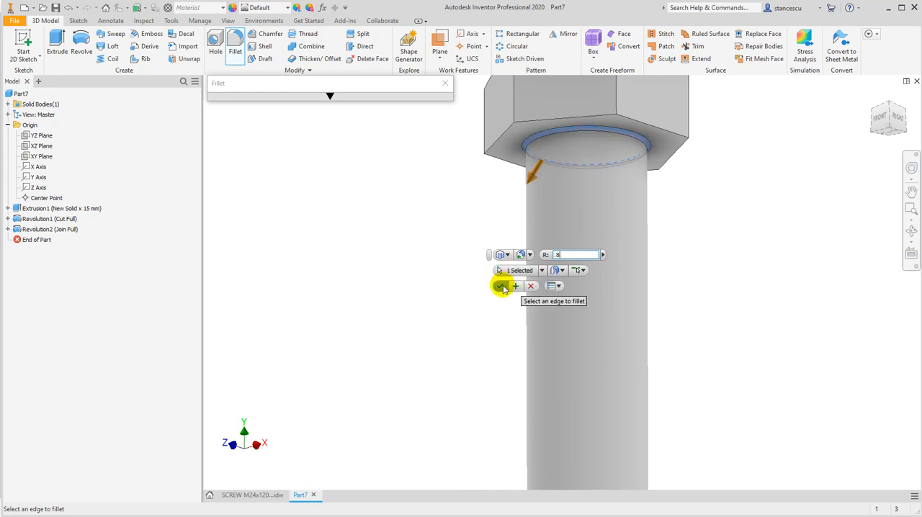
pyautogui.click(498, 287)
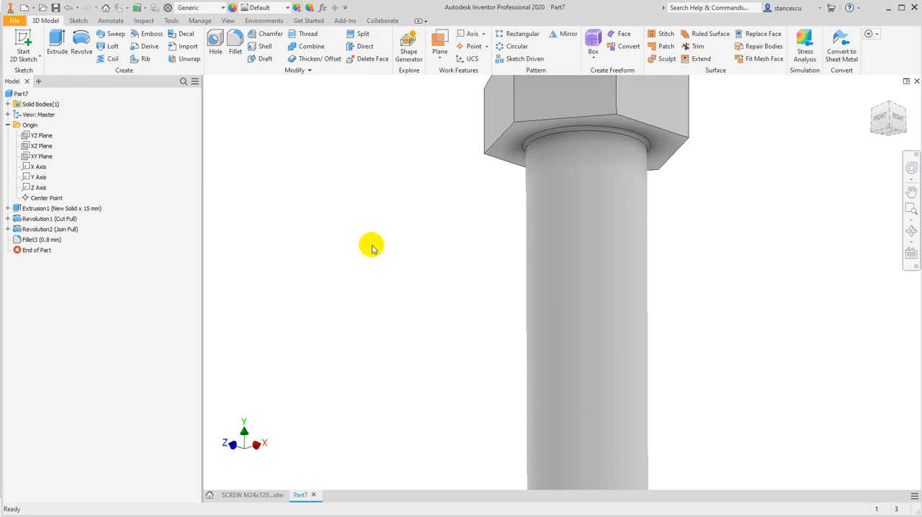
# Chamfer the circular edge at the free end of the shank with a 2 mm distance
pyautogui.scroll(3, 372, 245)
pyautogui.moveTo(363, 312); pyautogui.dragTo(383, 201, button='middle')
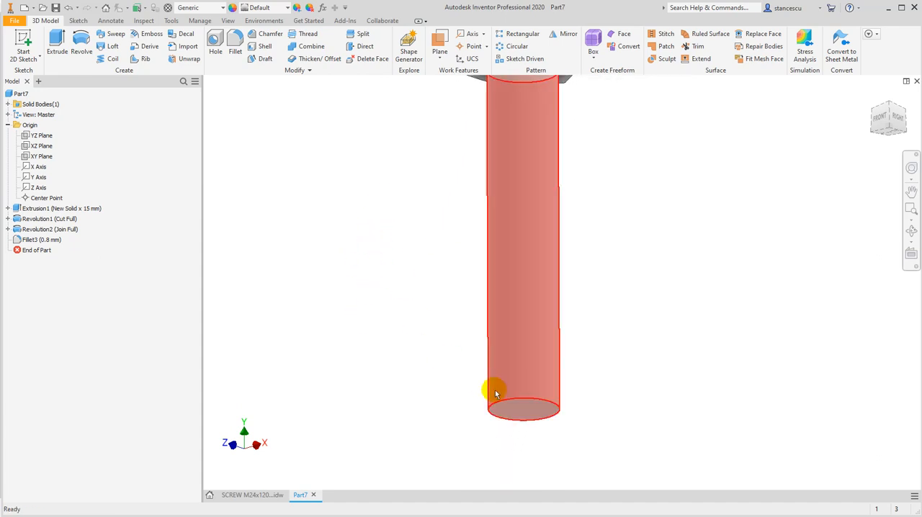
pyautogui.click(548, 392)
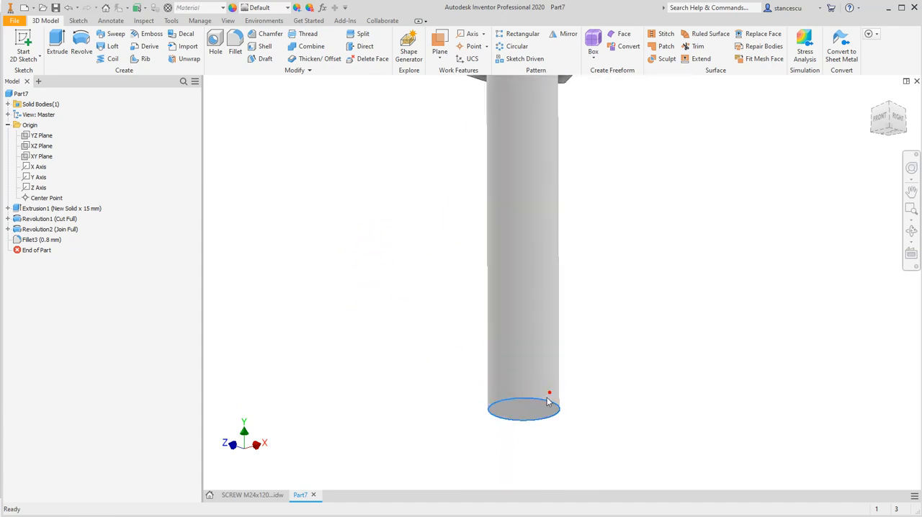
pyautogui.click(548, 392)
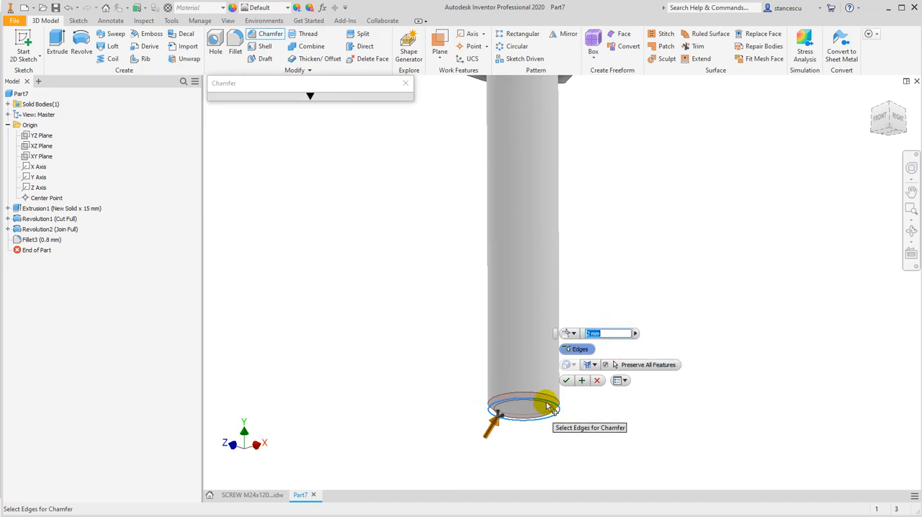
pyautogui.click(565, 382)
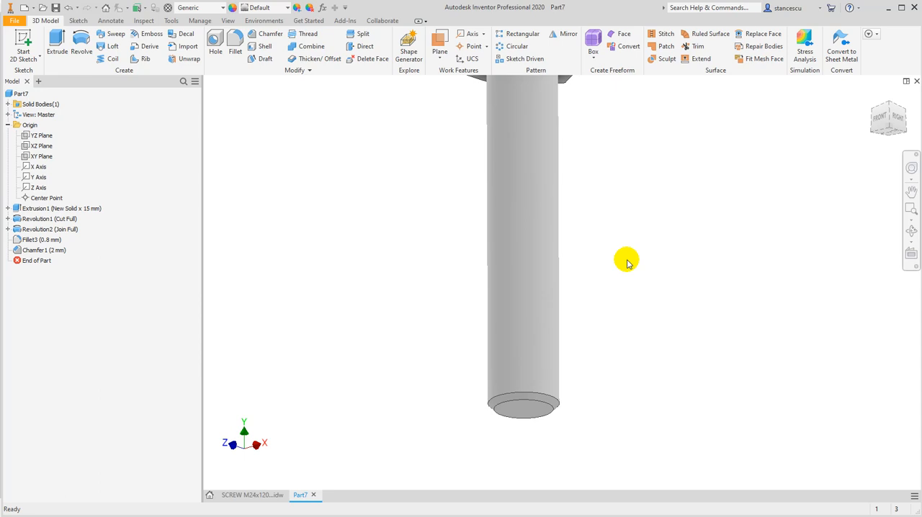
pyautogui.press('F6')
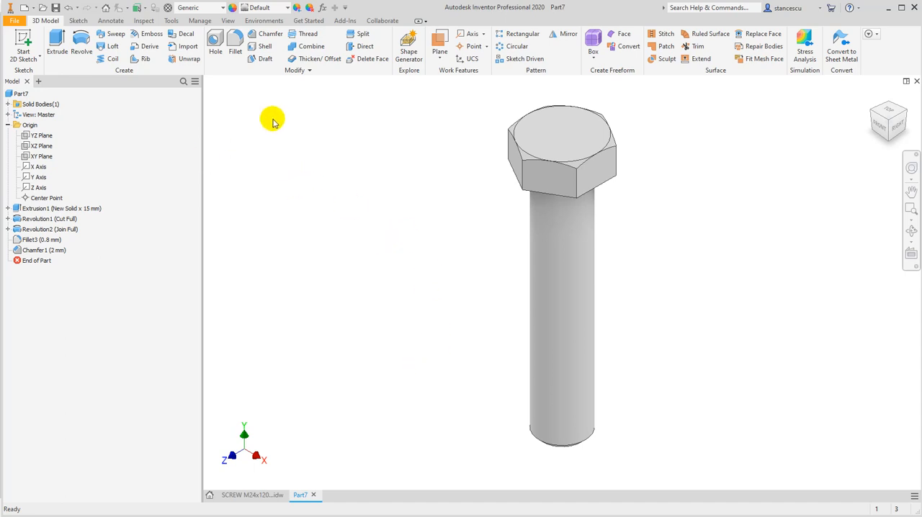
pyautogui.click(303, 36)
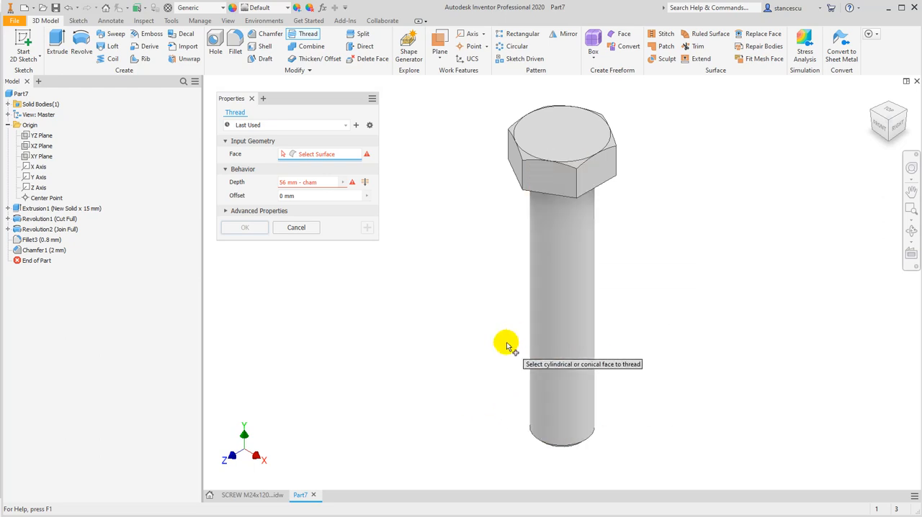
pyautogui.click(561, 210)
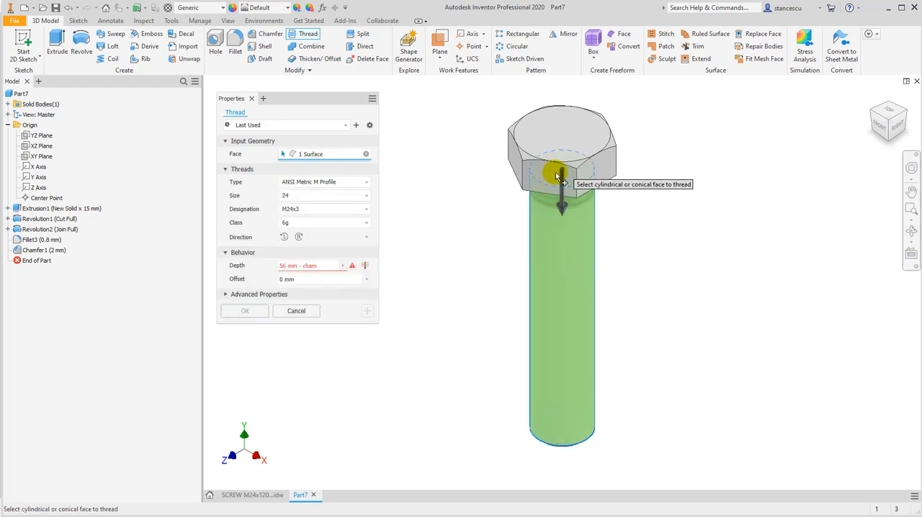
pyautogui.moveTo(410, 332)
pyautogui.keyDown('shift'); pyautogui.mouseDown(button='middle')
pyautogui.moveTo(414, 290)
pyautogui.moveTo(417, 329)
pyautogui.mouseUp(button='middle'); pyautogui.keyUp('shift')
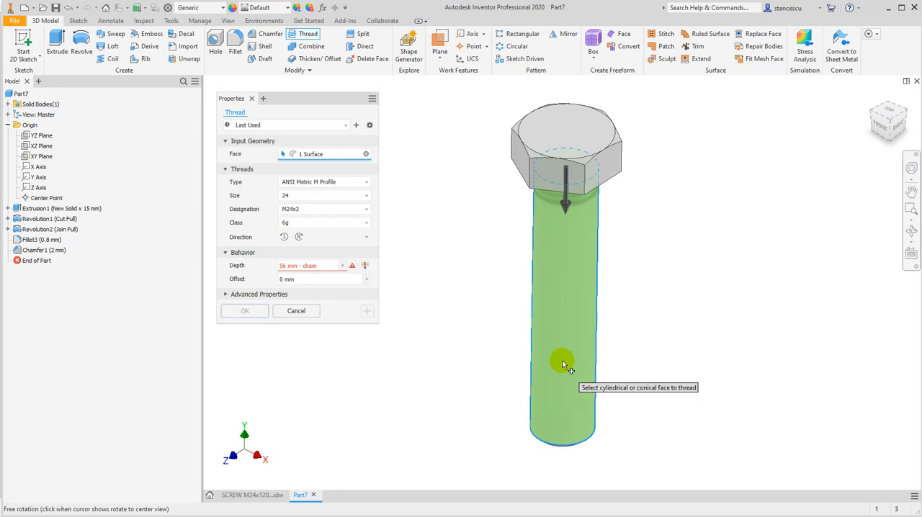
pyautogui.click(293, 312)
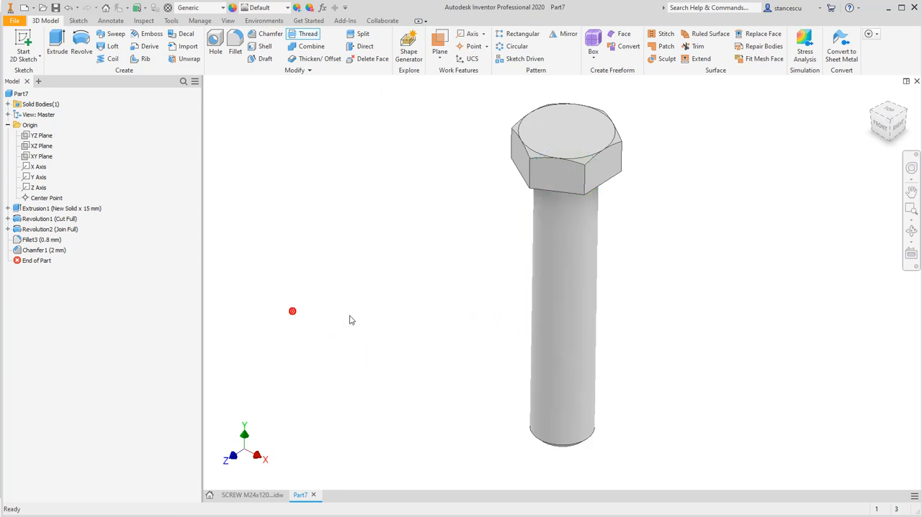
# Thread the shank from its free end as M24x3, class 6g, with depth 56-2 mm, checking the thread length in the drawing
pyautogui.click(305, 37)
pyautogui.click(552, 387)
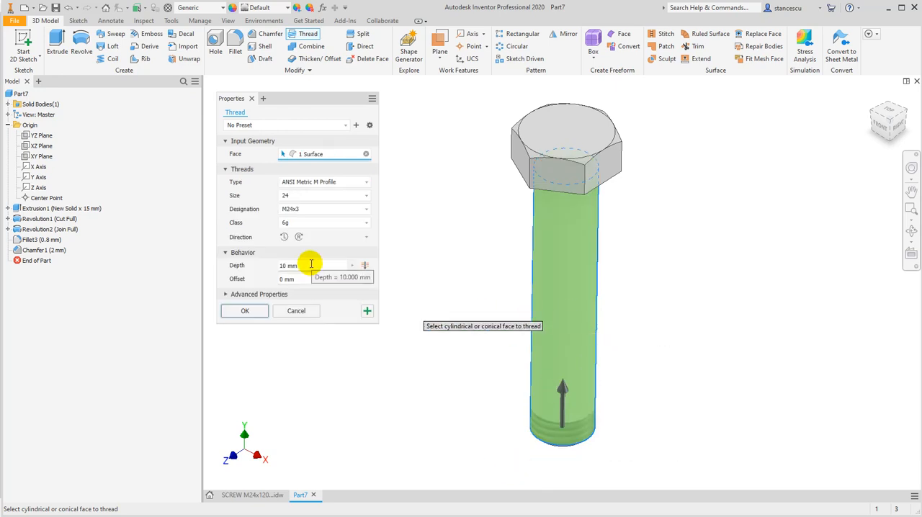
pyautogui.click(259, 495)
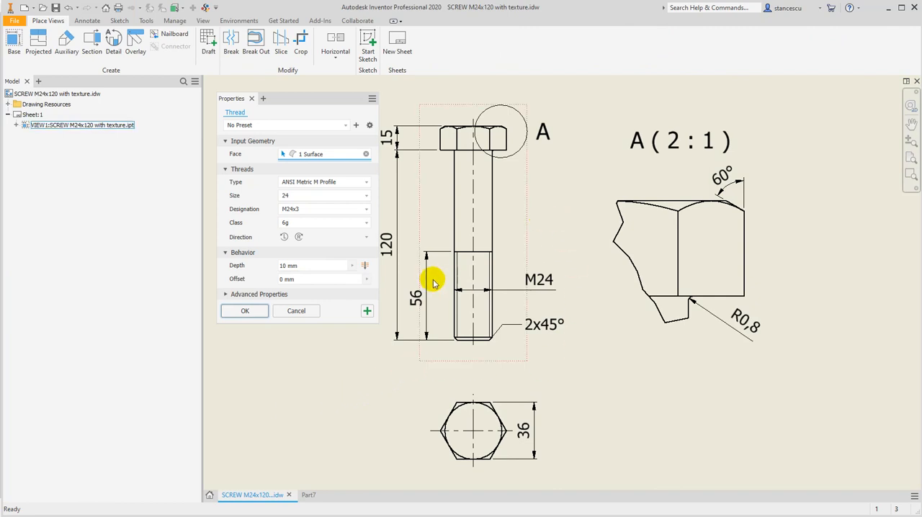
pyautogui.click(418, 298)
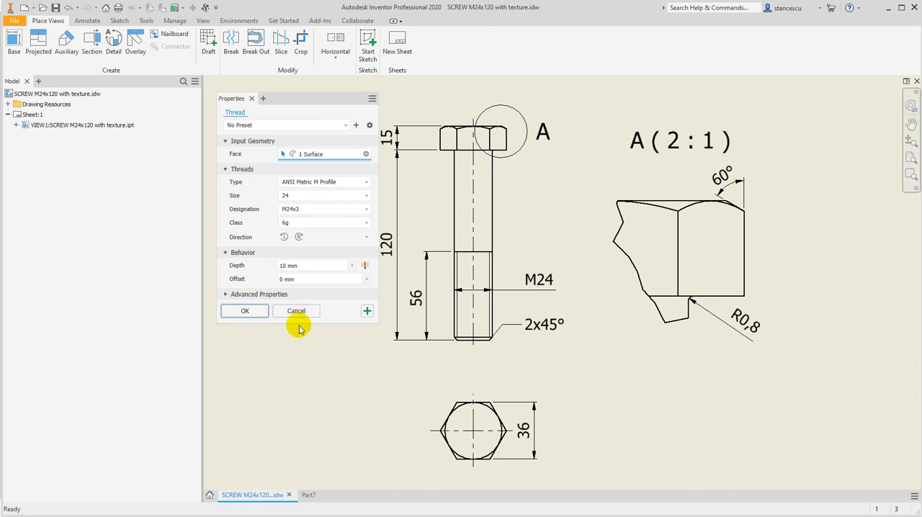
pyautogui.click(308, 500)
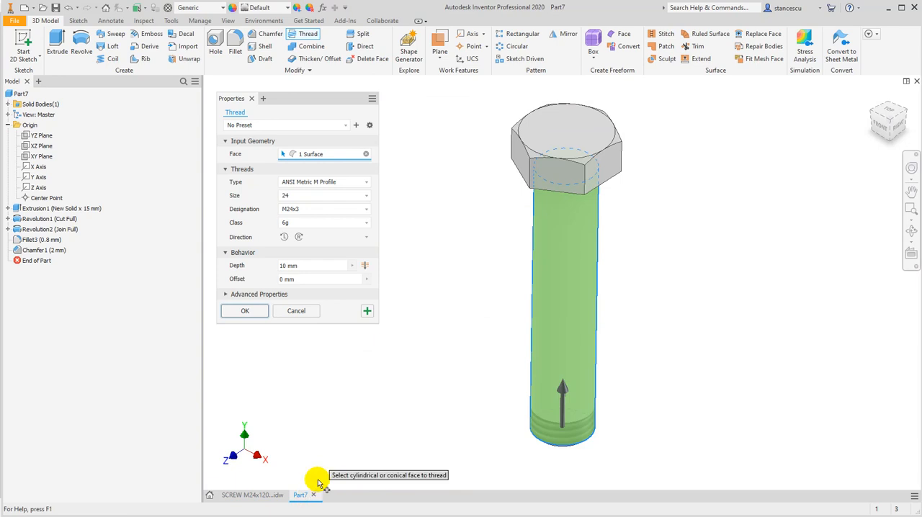
pyautogui.click(314, 265)
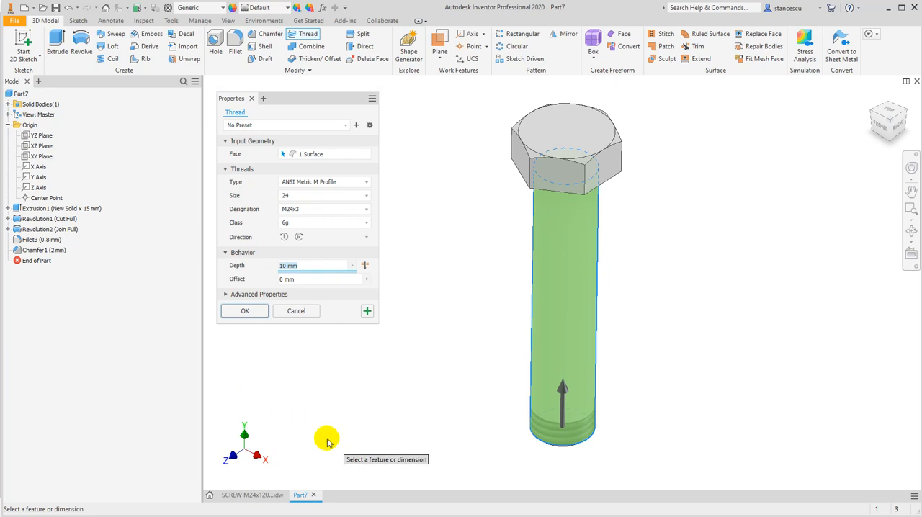
pyautogui.write('56-2')
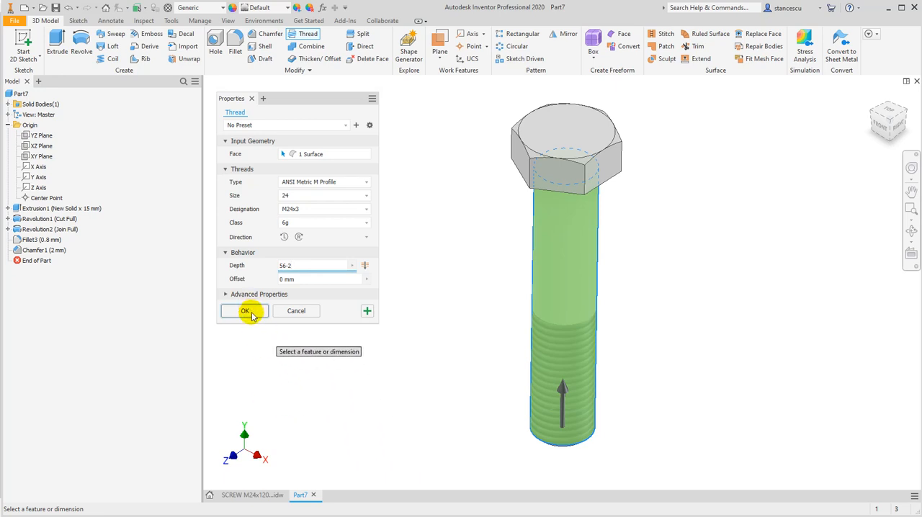
pyautogui.click(246, 312)
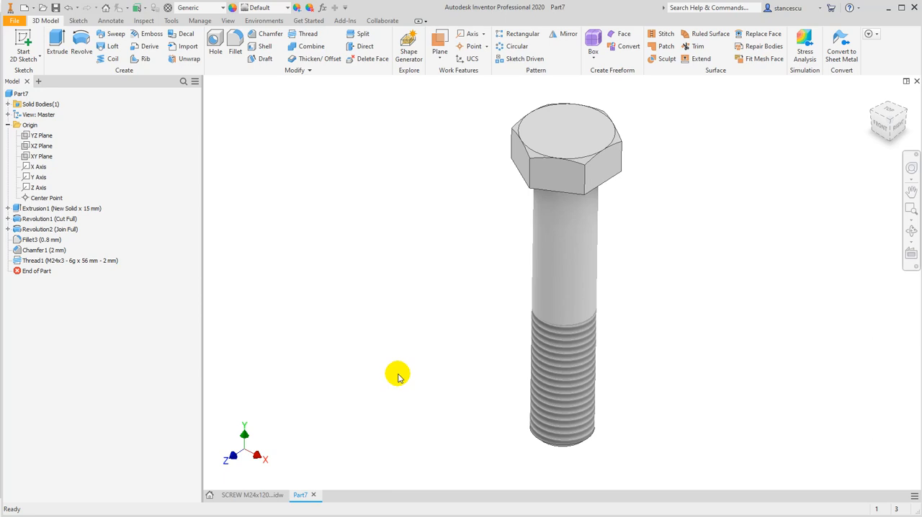
# Look up the chamfer's parameter name in the parameters table and set the thread depth to 56 mm - d12
pyautogui.keyDown('shift'); pyautogui.moveTo(398, 376); pyautogui.dragTo(437, 330, button='middle'); pyautogui.keyUp('shift')
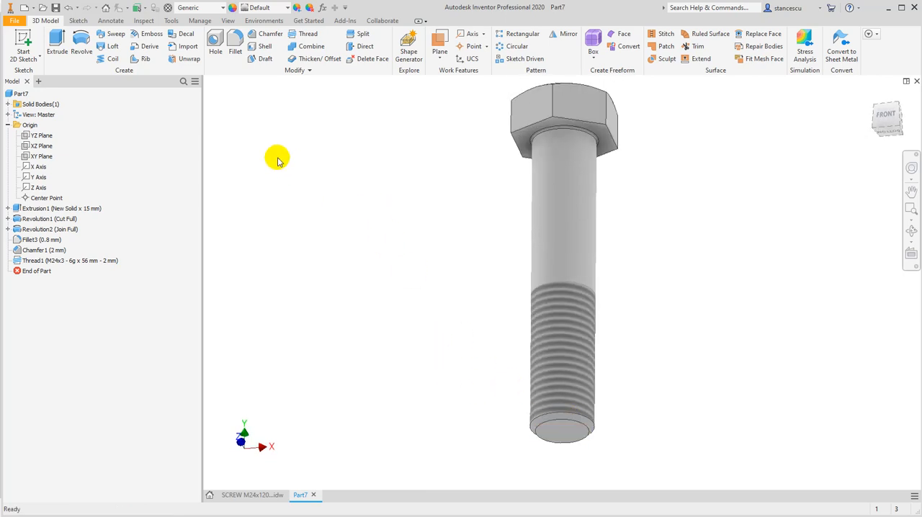
pyautogui.click(322, 9)
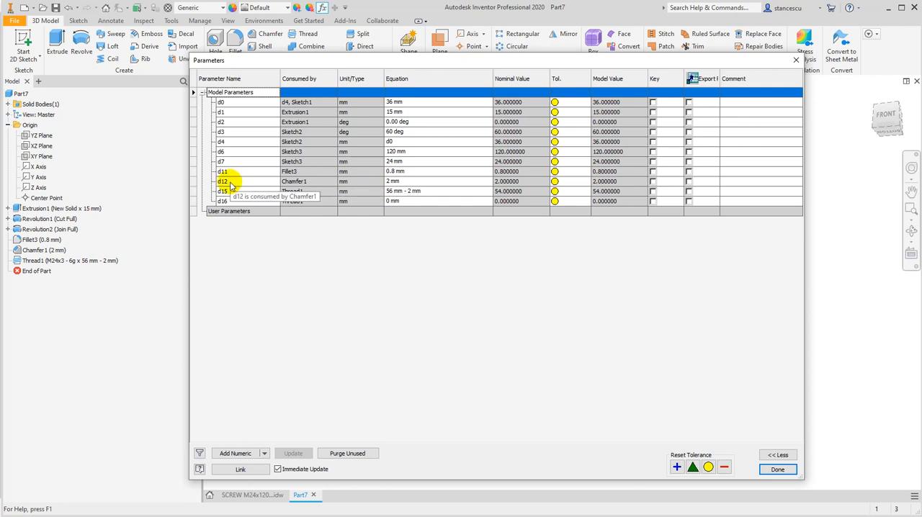
pyautogui.click(778, 469)
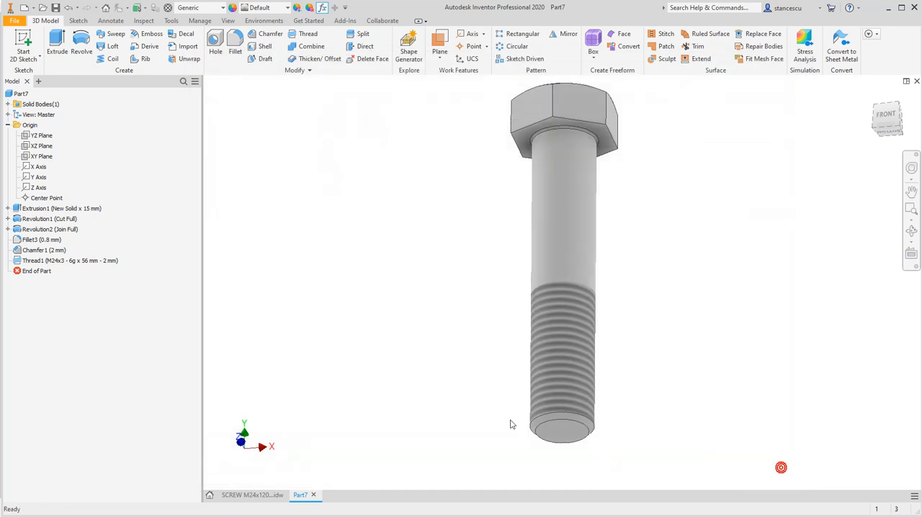
pyautogui.doubleClick(22, 261)
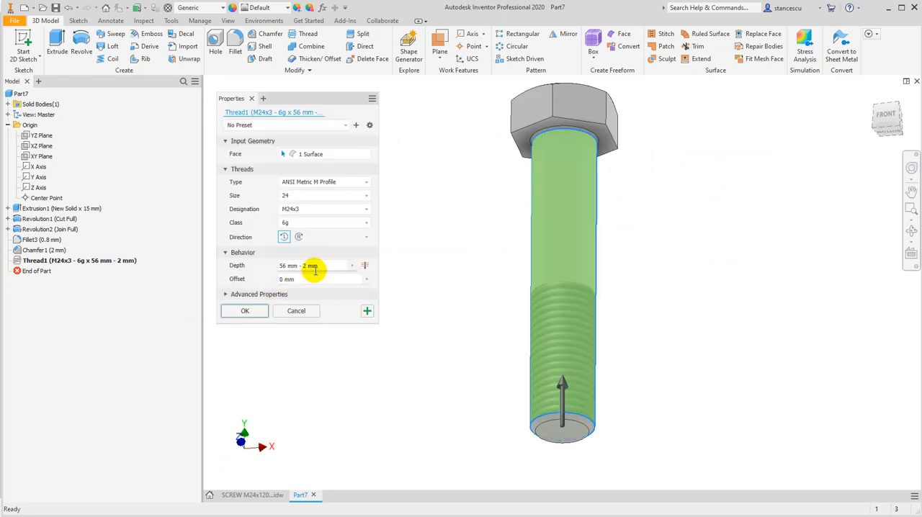
pyautogui.click(306, 266)
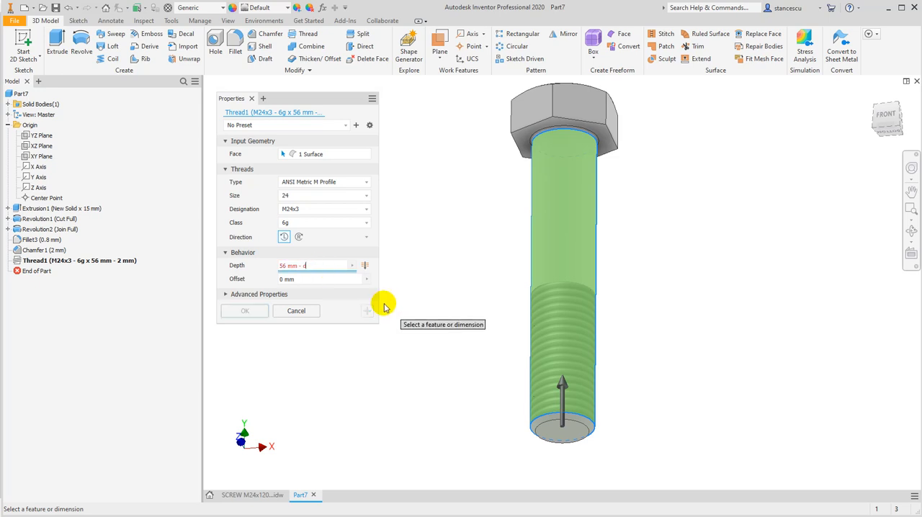
pyautogui.write('12')
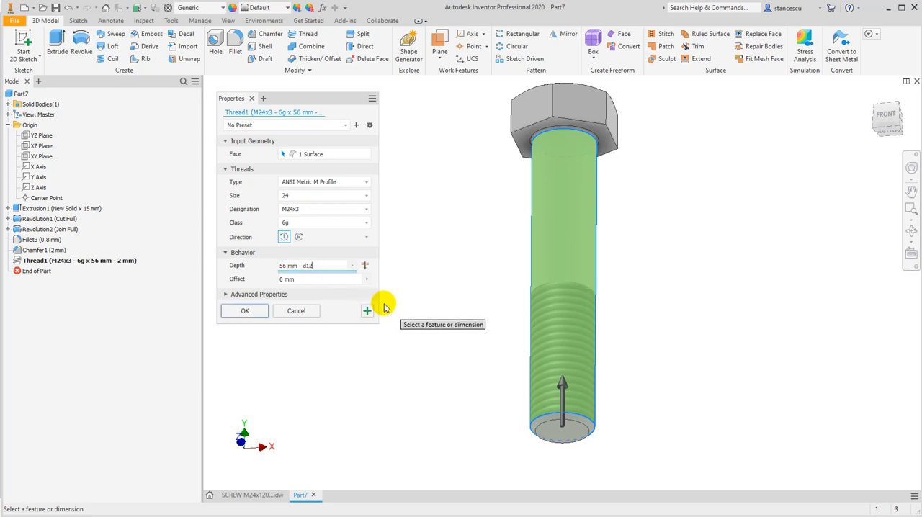
pyautogui.click(245, 311)
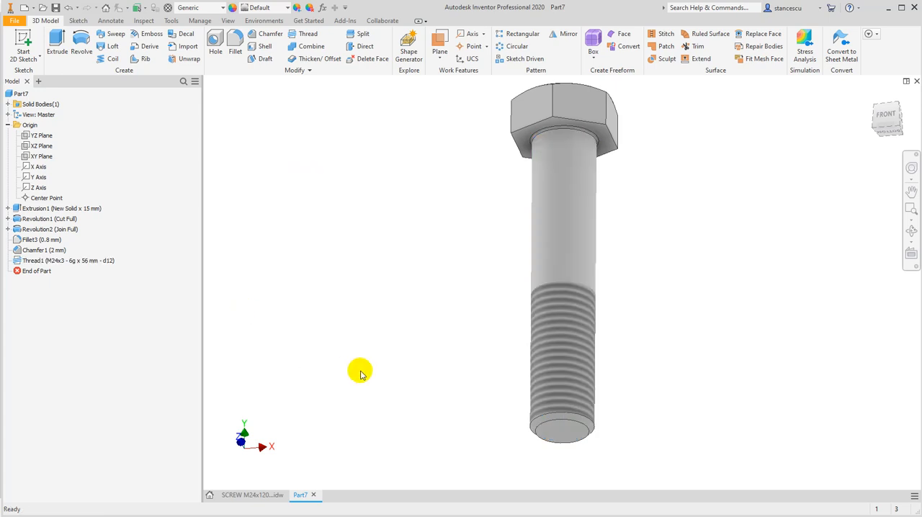
# Review the shank thread's feature settings without changing them and return the model to the home view
pyautogui.keyDown('shift'); pyautogui.moveTo(434, 344); pyautogui.dragTo(484, 350, button='middle'); pyautogui.keyUp('shift')
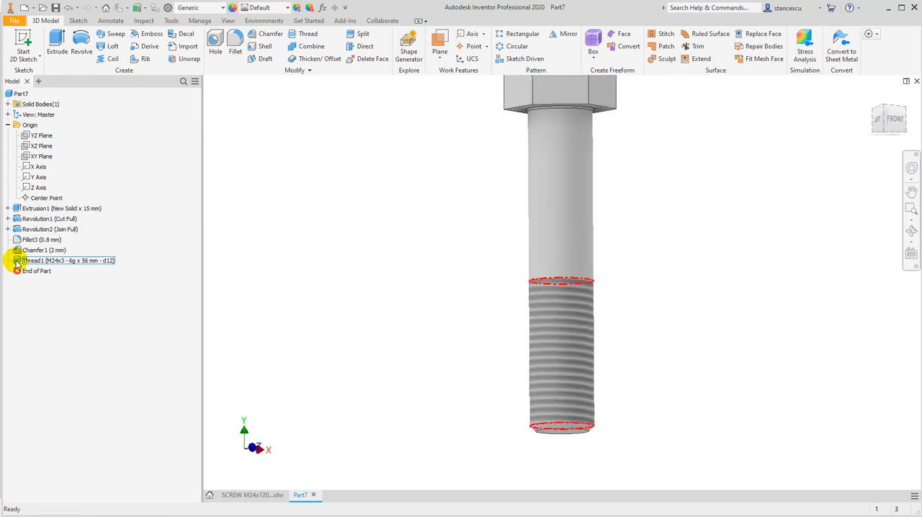
pyautogui.doubleClick(15, 262)
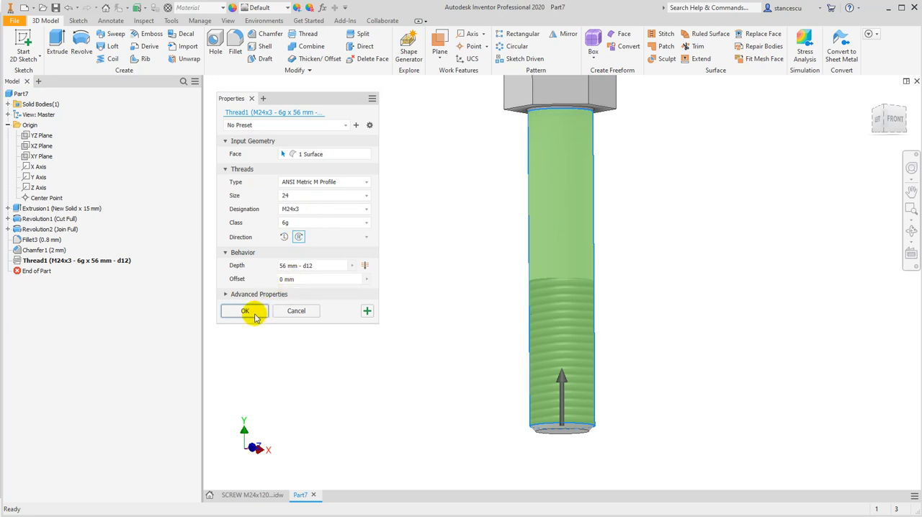
pyautogui.click(246, 311)
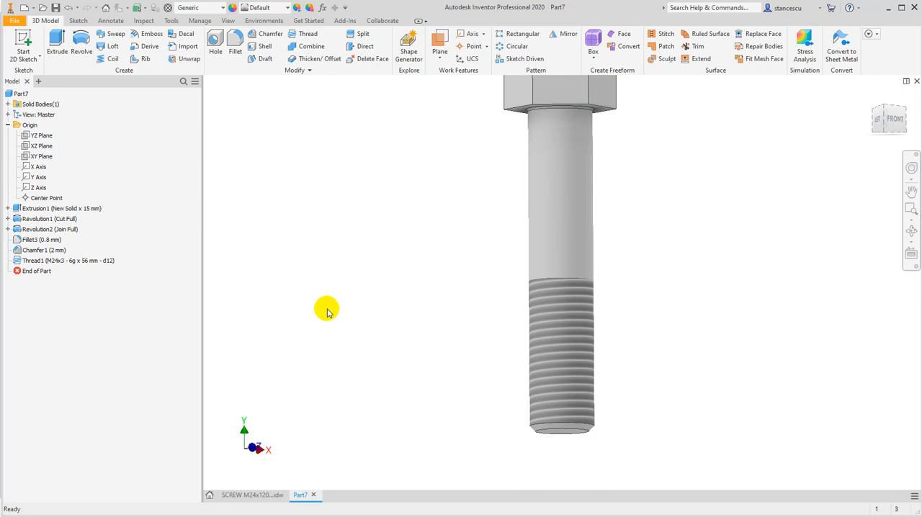
pyautogui.press('F6')
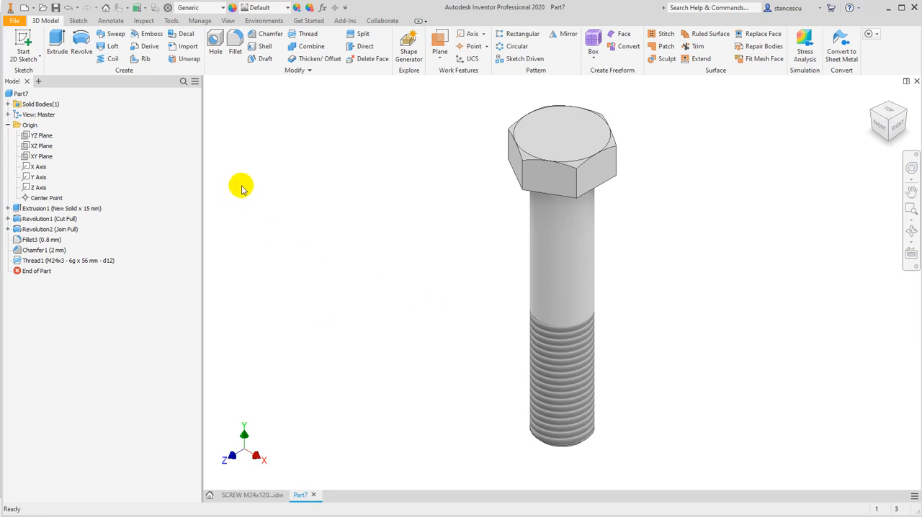
# Assign the Steel material to the part and set its appearance to Semi-Polished
pyautogui.click(219, 10)
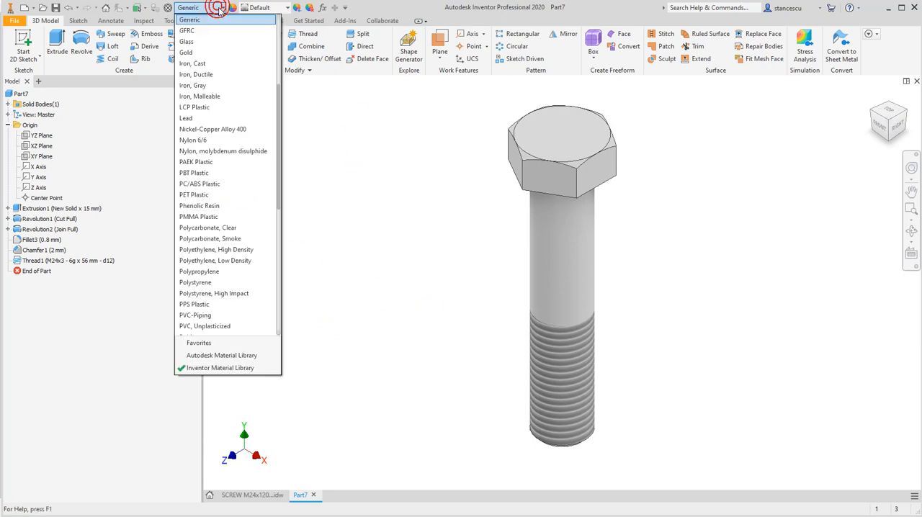
pyautogui.scroll(-3, 238, 255)
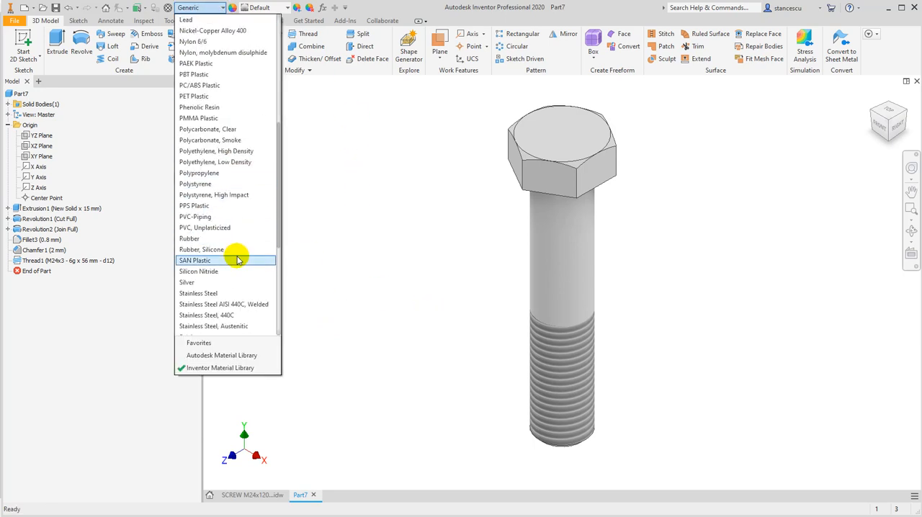
pyautogui.scroll(-1, 237, 260)
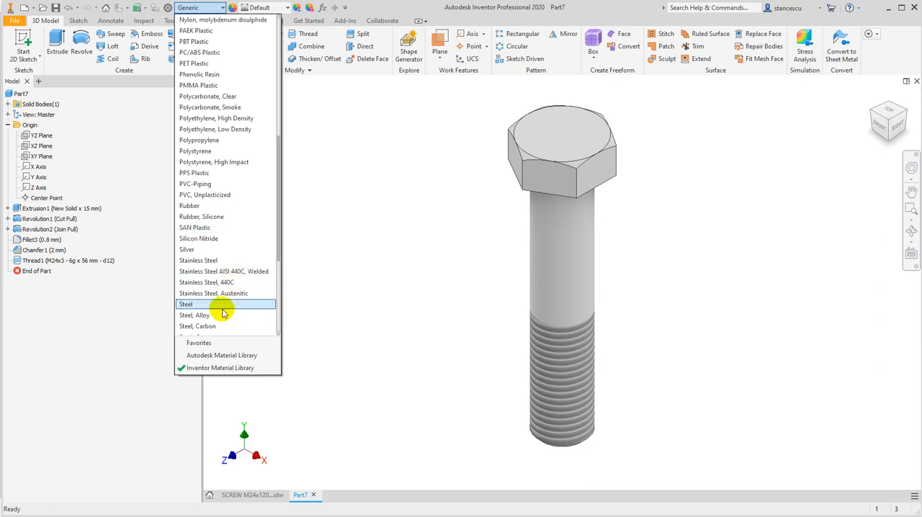
pyautogui.click(222, 307)
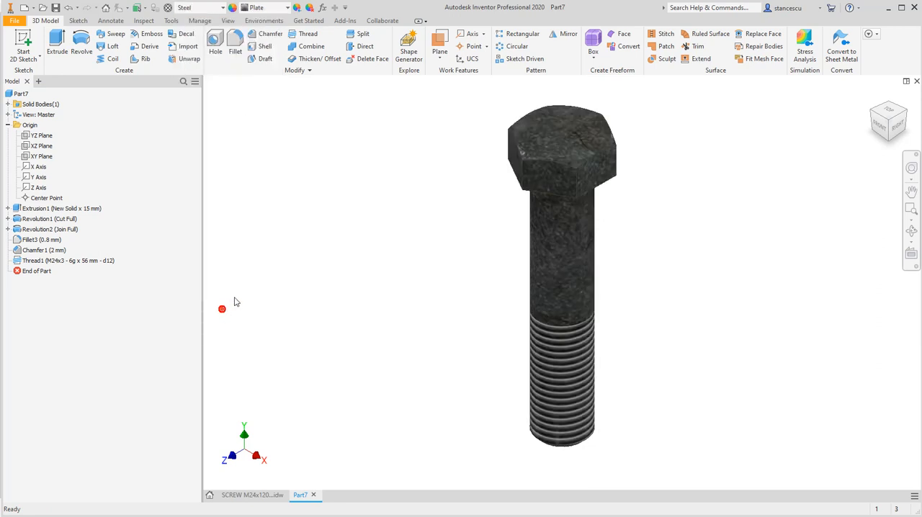
pyautogui.click(285, 9)
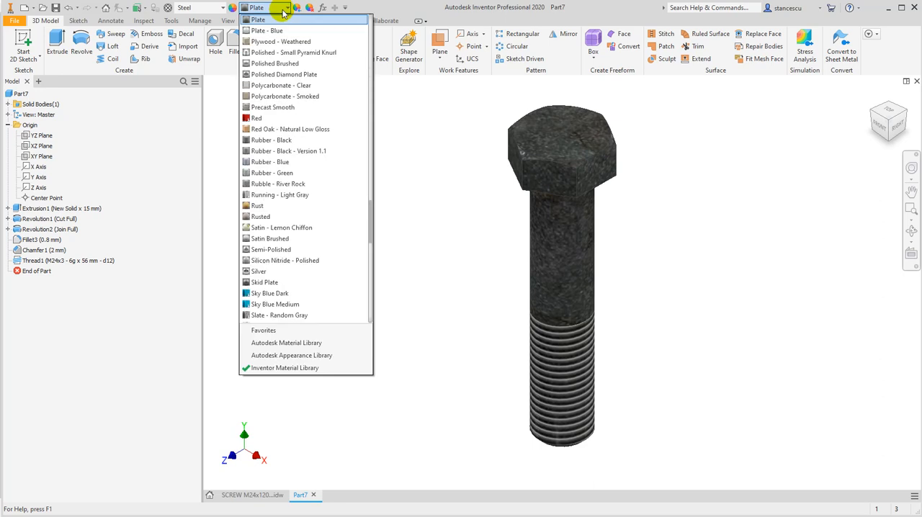
pyautogui.click(296, 250)
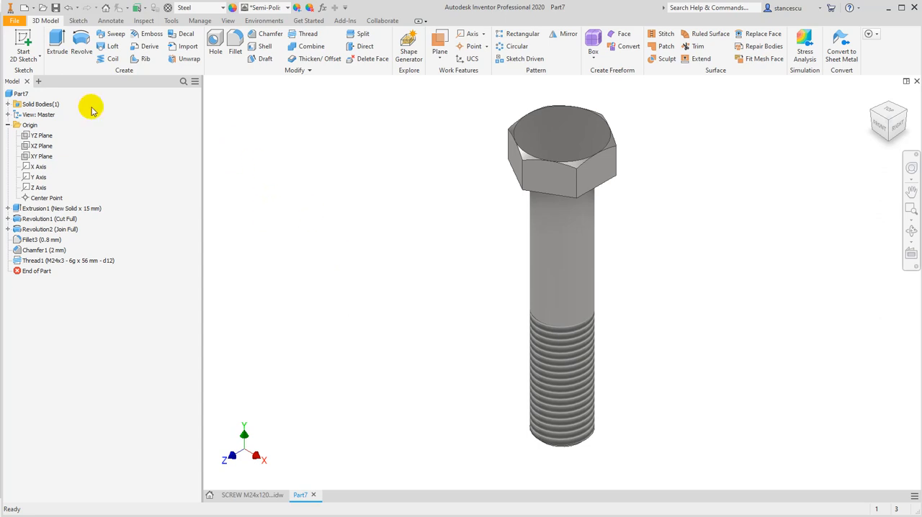
# Calculate the part's physical properties in iProperties and copy the volume value with its unit
pyautogui.rightClick(11, 97)
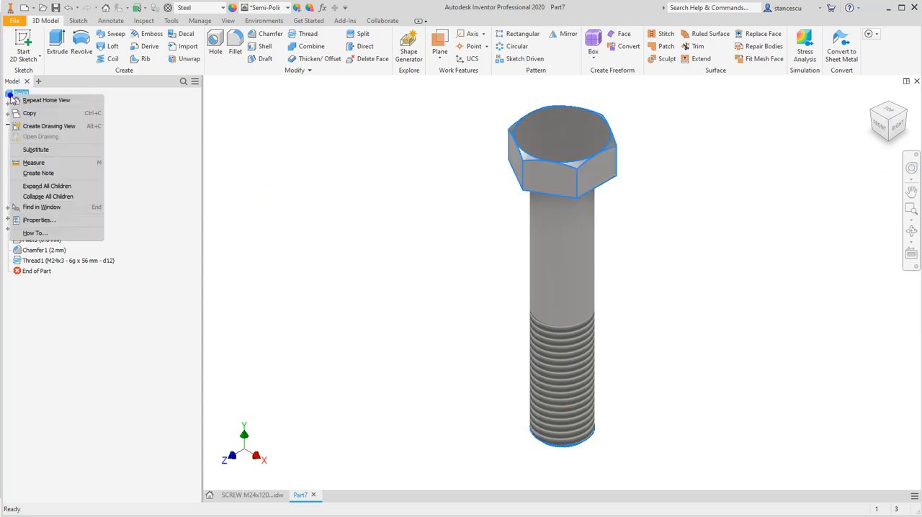
pyautogui.click(38, 220)
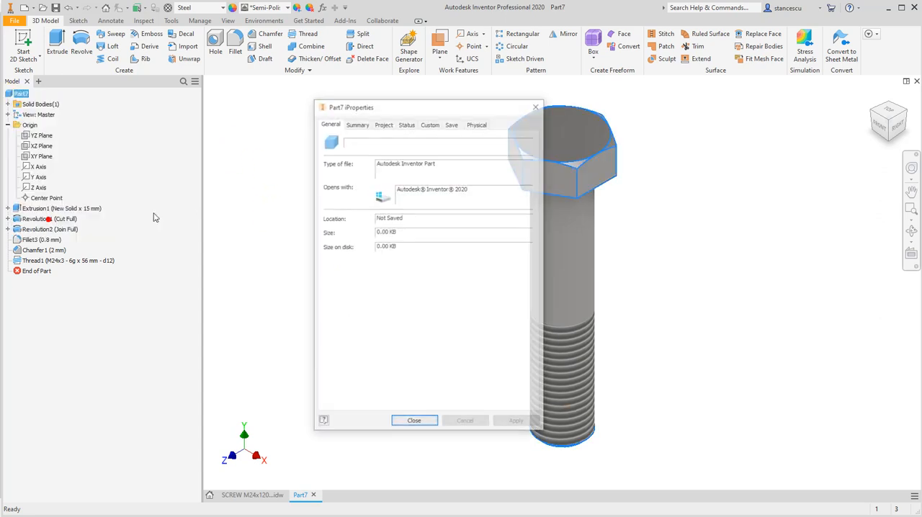
pyautogui.click(477, 124)
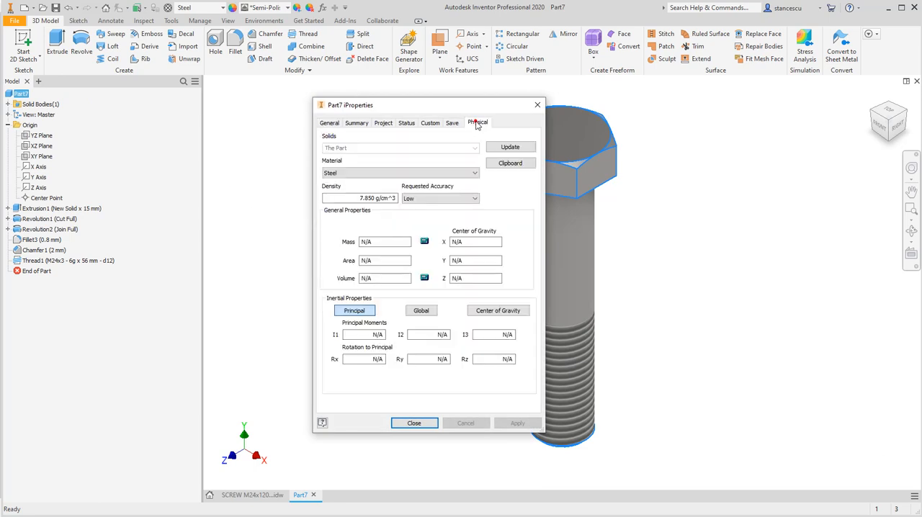
pyautogui.click(524, 147)
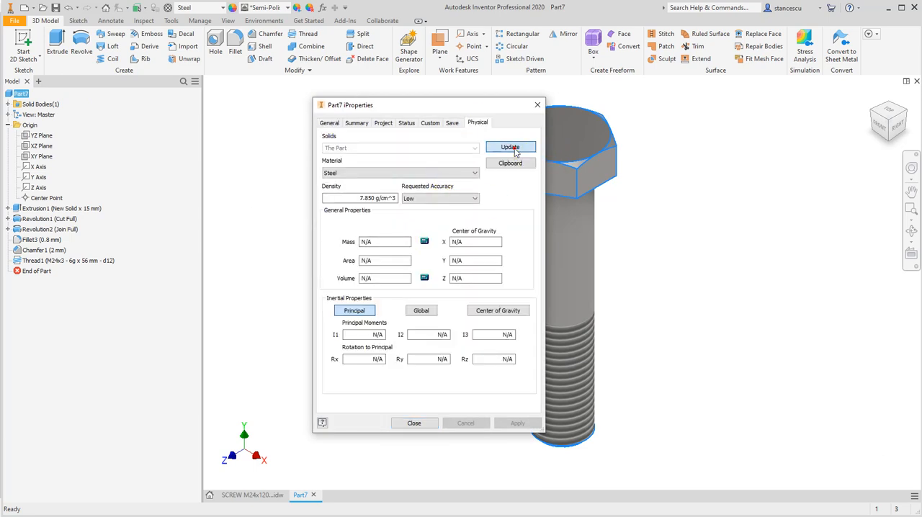
pyautogui.click(363, 277)
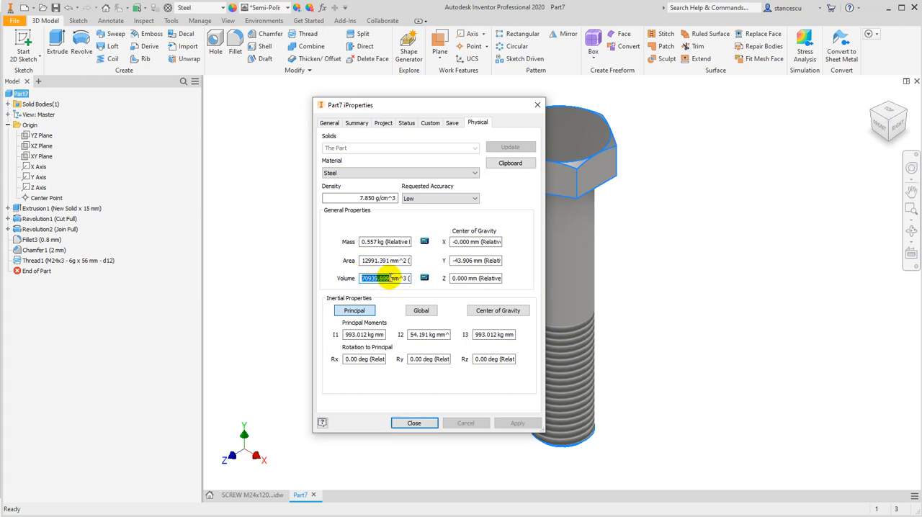
pyautogui.moveTo(393, 278); pyautogui.dragTo(358, 281)
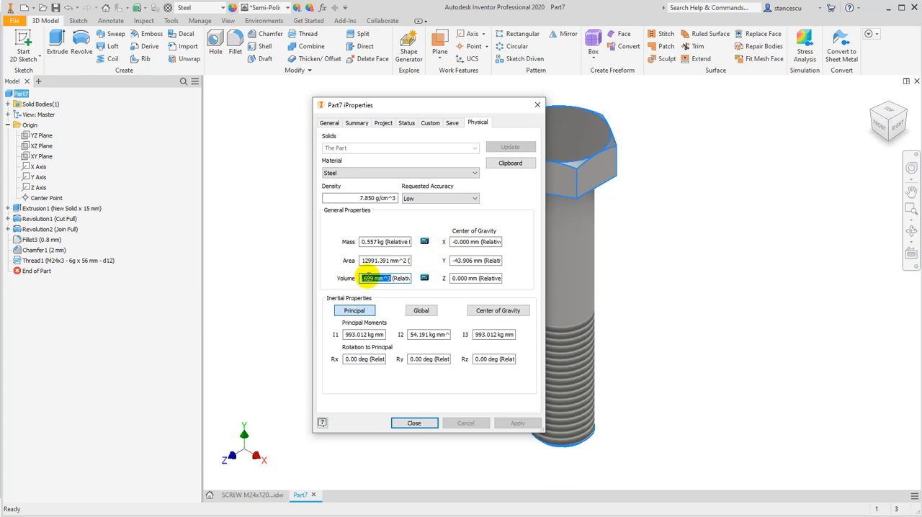
pyautogui.rightClick(368, 278)
pyautogui.click(405, 311)
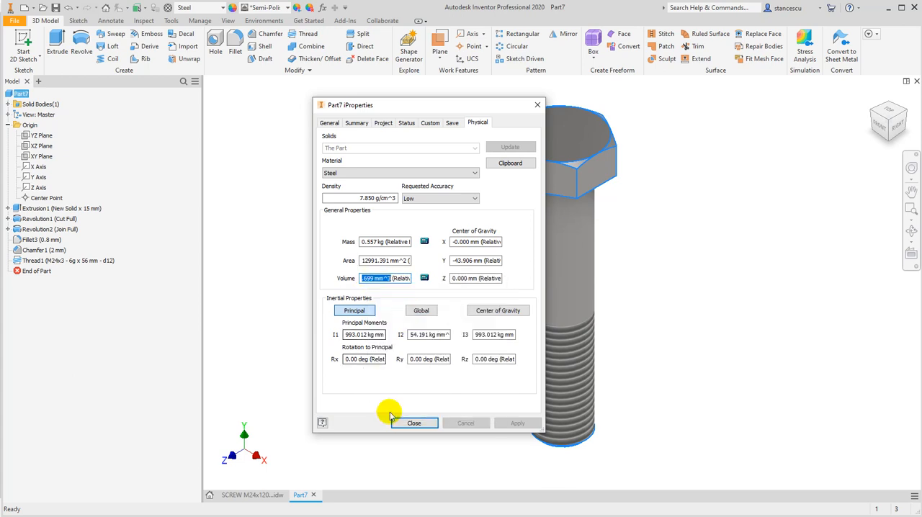
pyautogui.click(415, 423)
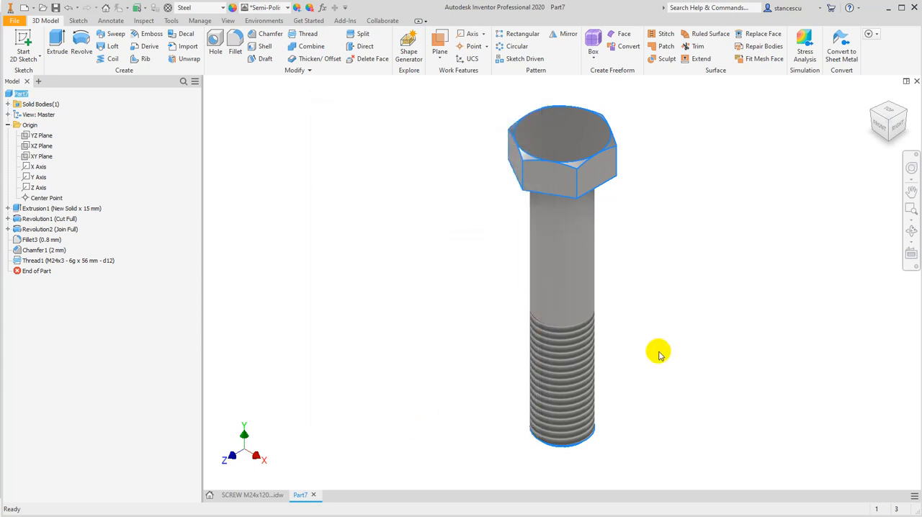
# Switch to Notepad, paste the copied volume into Screw data.txt, and return to Inventor
pyautogui.hotkey('alt', 'Tab')
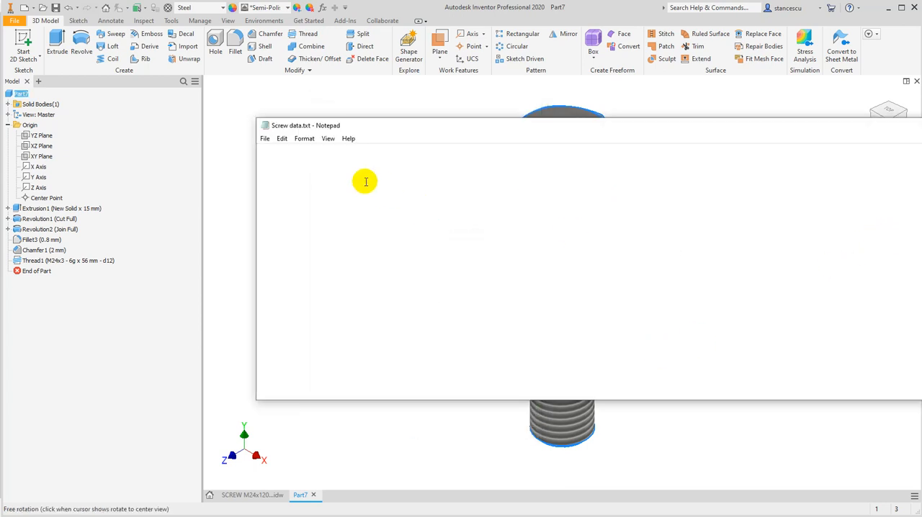
pyautogui.hotkey('ctrl', 'v')
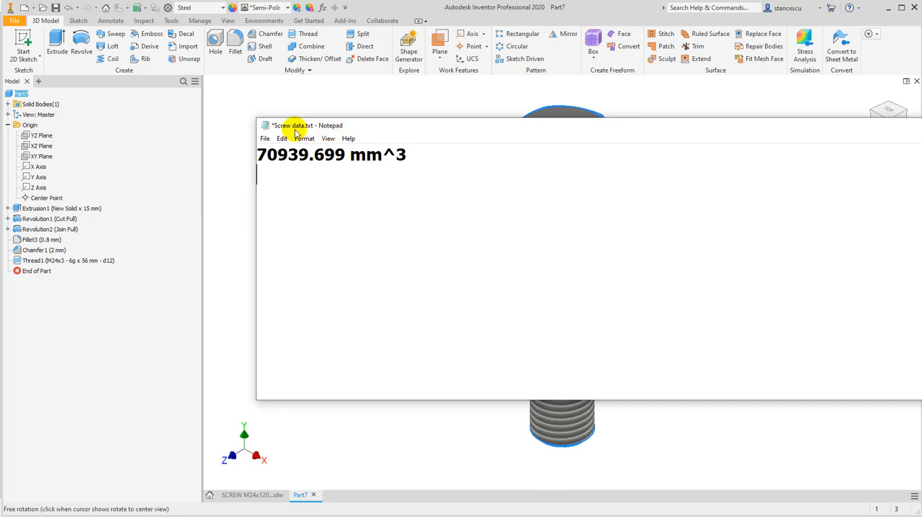
pyautogui.click(478, 99)
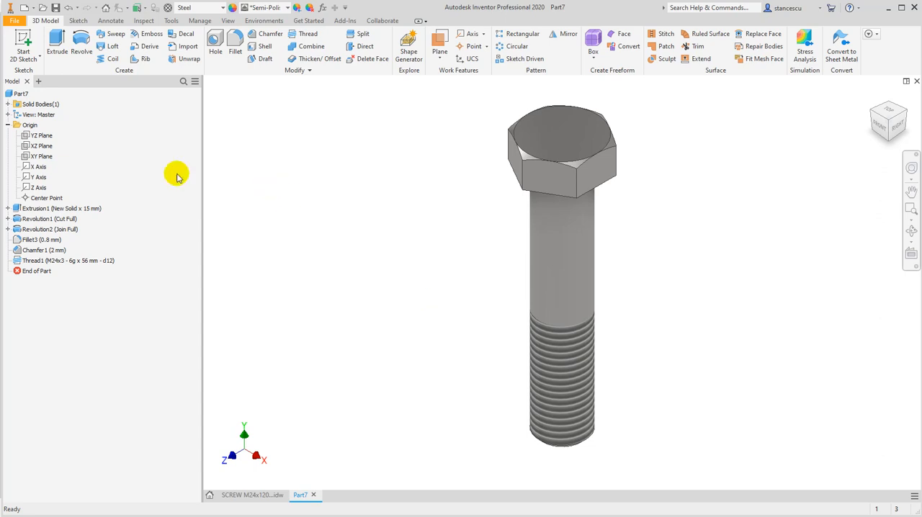
# Delete the M24x3 thread feature from the shank and start a new sketch on the XY plane
pyautogui.rightClick(29, 261)
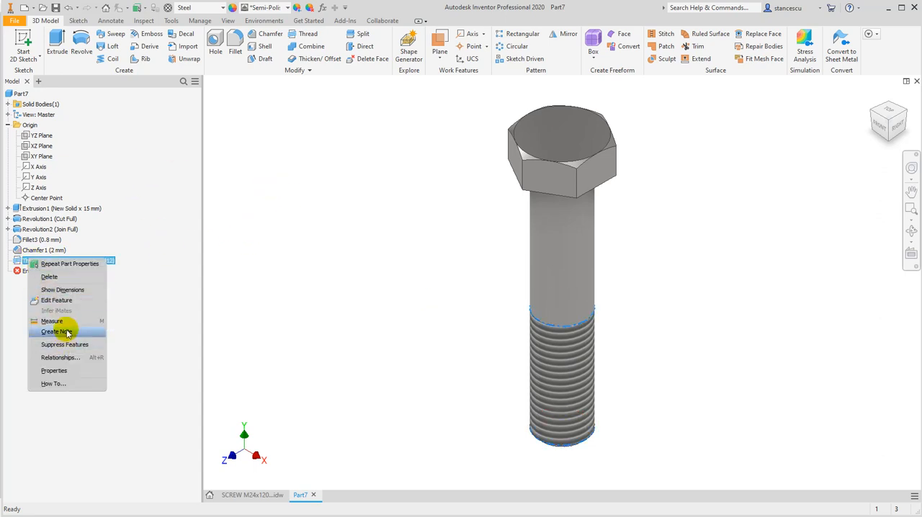
pyautogui.click(50, 277)
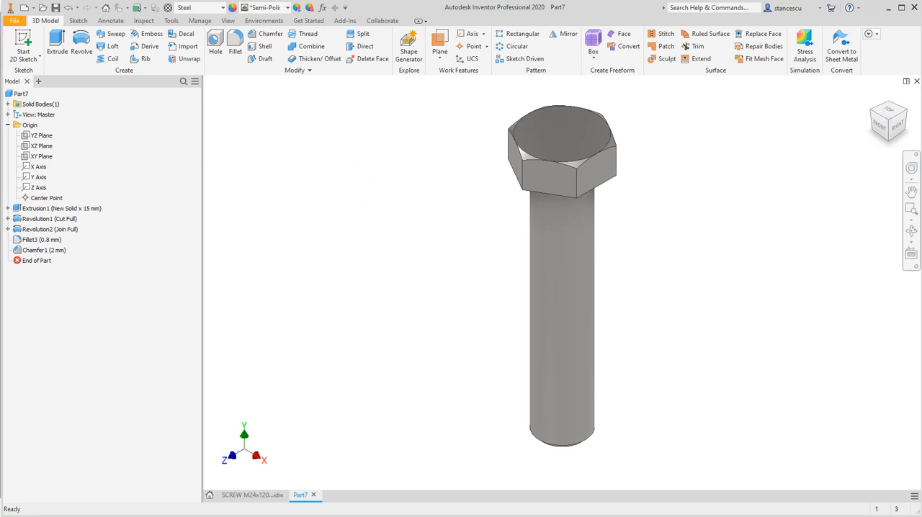
pyautogui.click(26, 158)
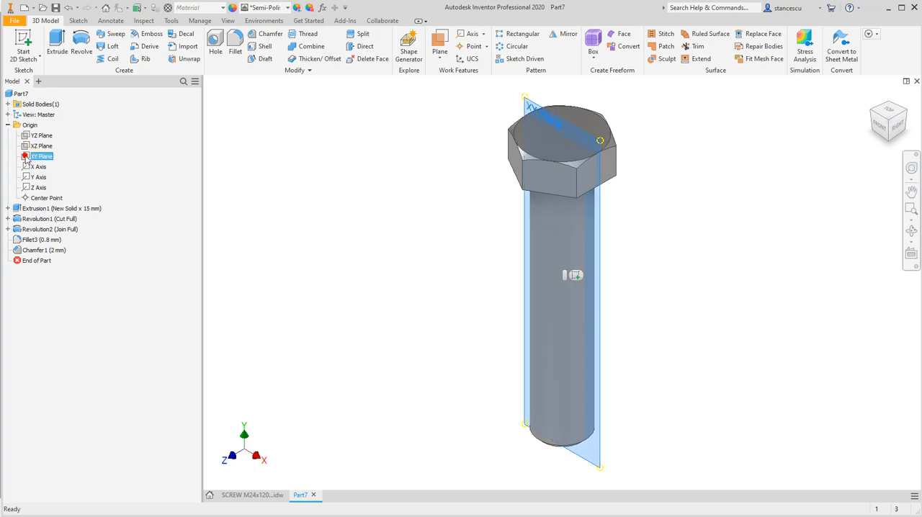
pyautogui.click(575, 277)
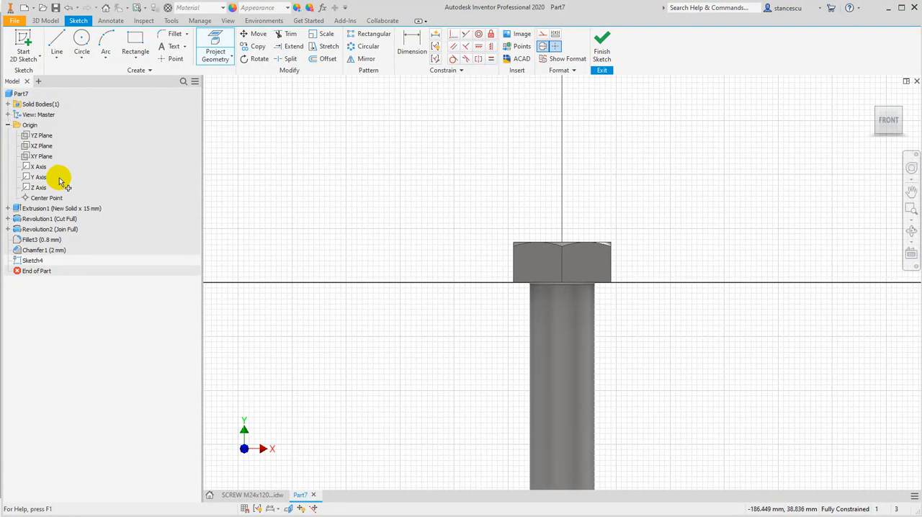
# Project the Y axis into the sketch as a centerline and slice the model graphics at the sketch plane
pyautogui.click(29, 177)
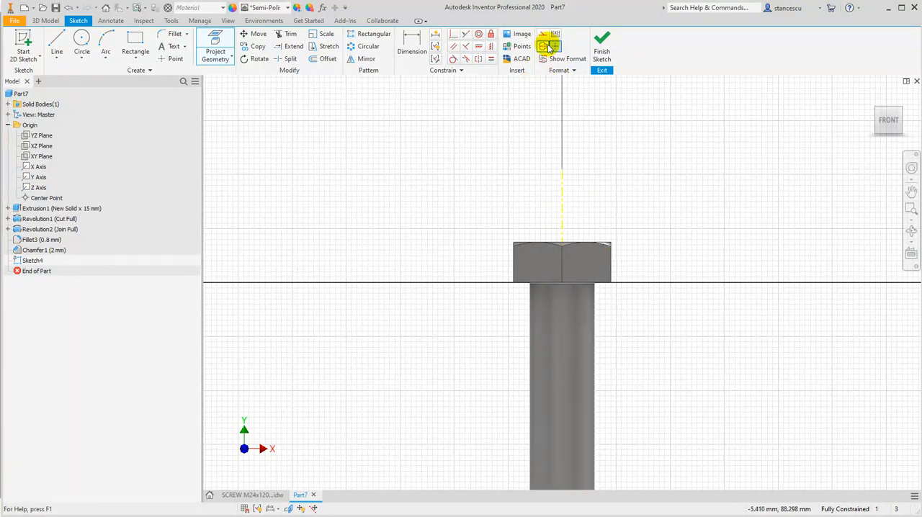
pyautogui.middleClick(411, 315)
pyautogui.middleClick(410, 314)
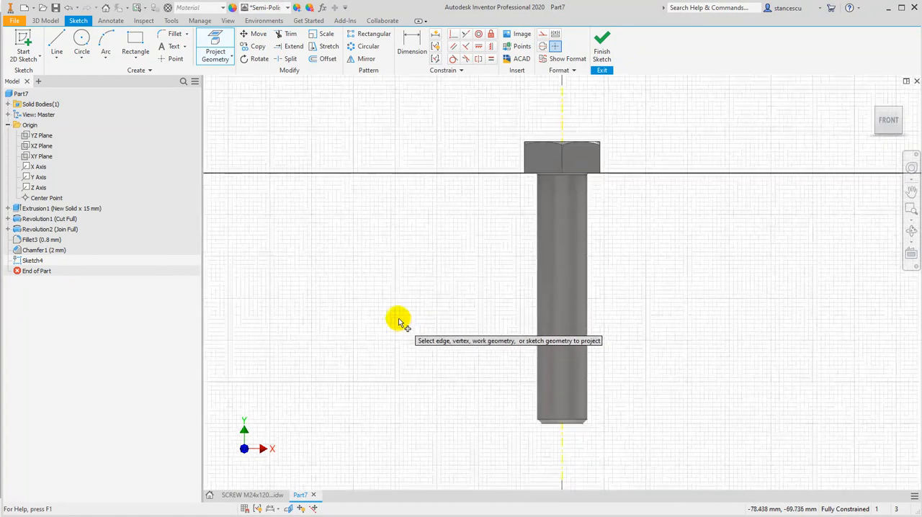
pyautogui.press('Escape')
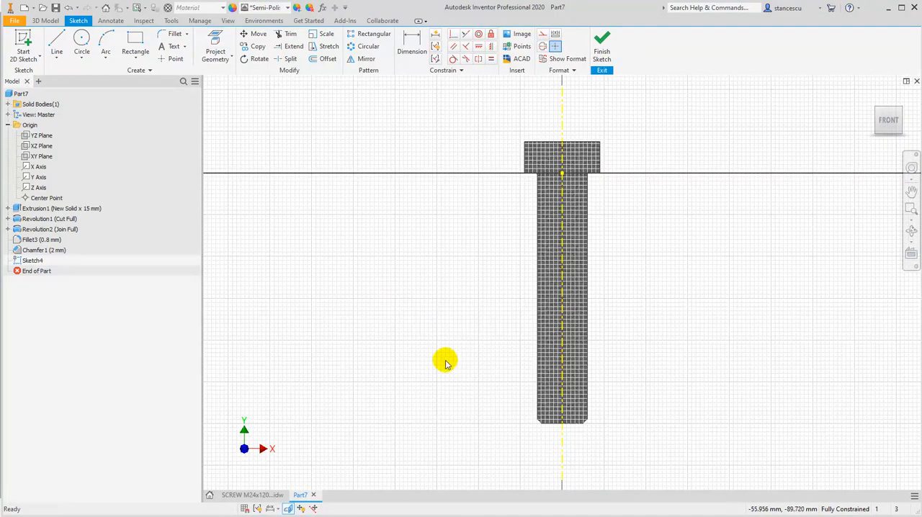
pyautogui.scroll(-3, 582, 208)
# Sketch three connected lines as a trapezoidal groove on the shank's right edge, with an inner vertical flat about 0.9 mm long
pyautogui.moveTo(555, 216)
pyautogui.mouseDown(button='middle')
pyautogui.moveTo(535, 237)
pyautogui.moveTo(519, 282)
pyautogui.mouseUp(button='middle')
pyautogui.moveTo(615, 370); pyautogui.dragTo(622, 238, button='middle')
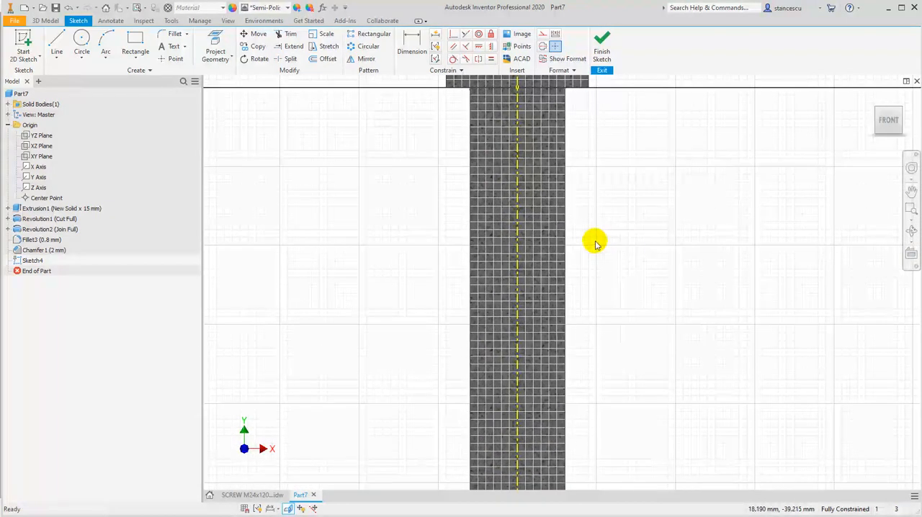
pyautogui.click(541, 37)
pyautogui.click(210, 45)
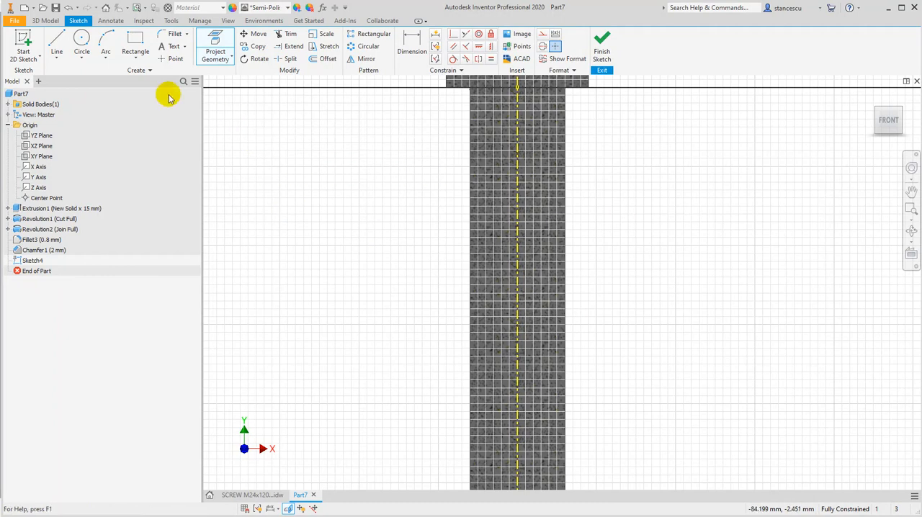
pyautogui.click(53, 44)
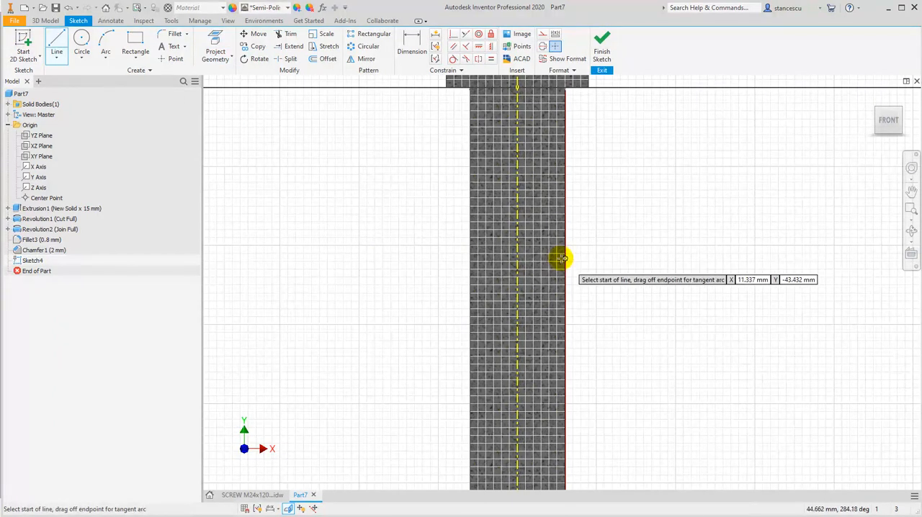
pyautogui.scroll(4, 566, 266)
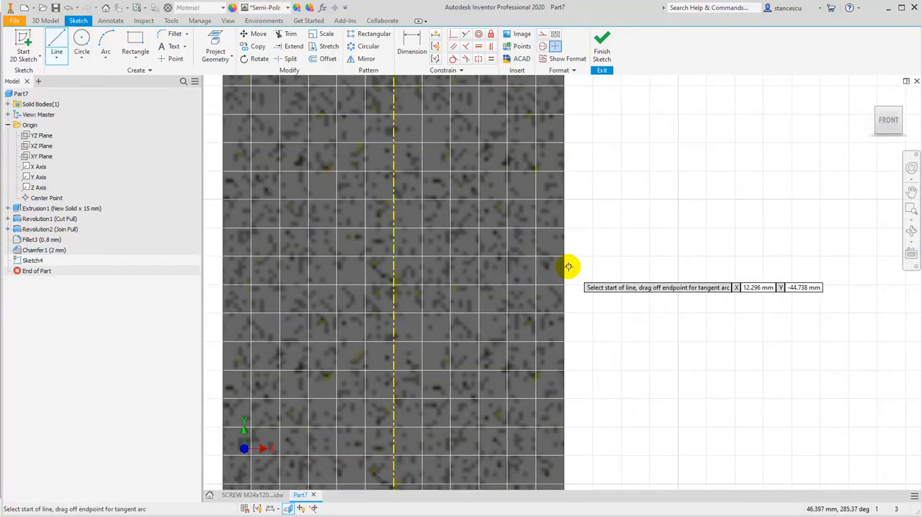
pyautogui.moveTo(640, 290)
pyautogui.mouseDown(button='middle')
pyautogui.moveTo(731, 301)
pyautogui.moveTo(826, 294)
pyautogui.mouseUp(button='middle')
pyautogui.scroll(3, 715, 294)
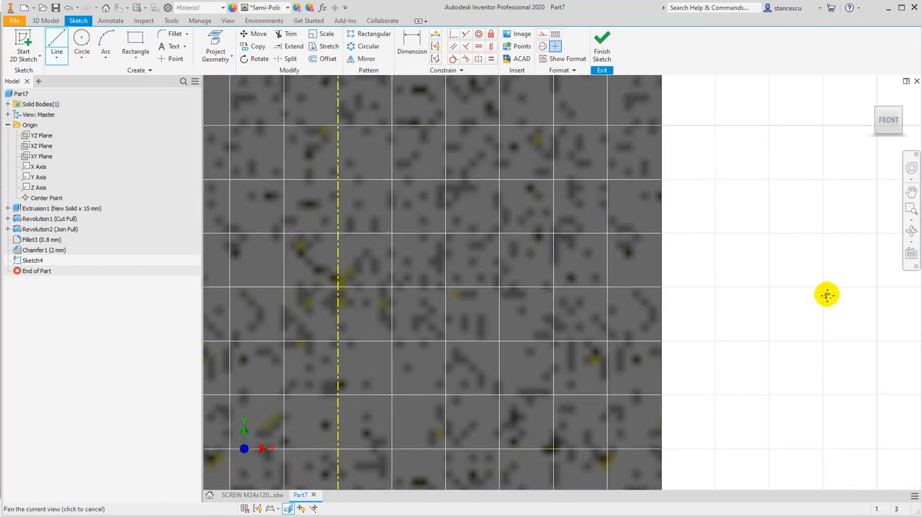
pyautogui.click(660, 260)
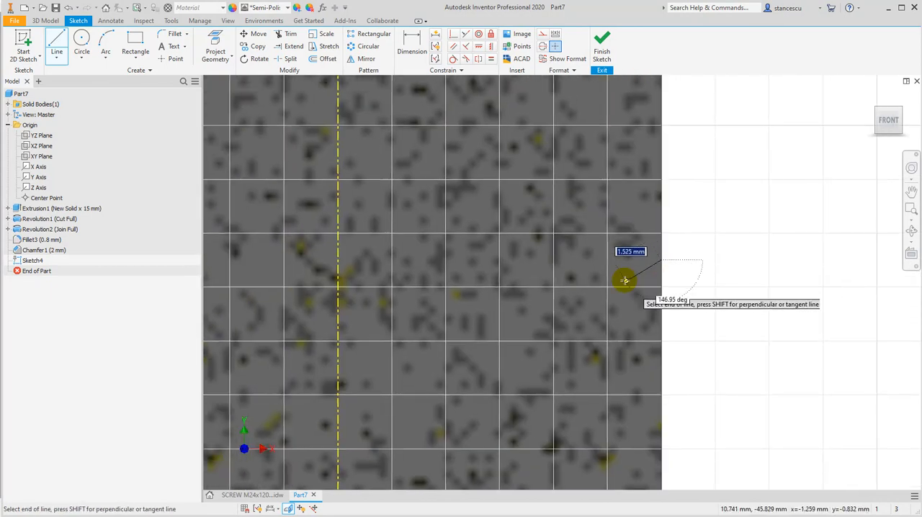
pyautogui.click(623, 277)
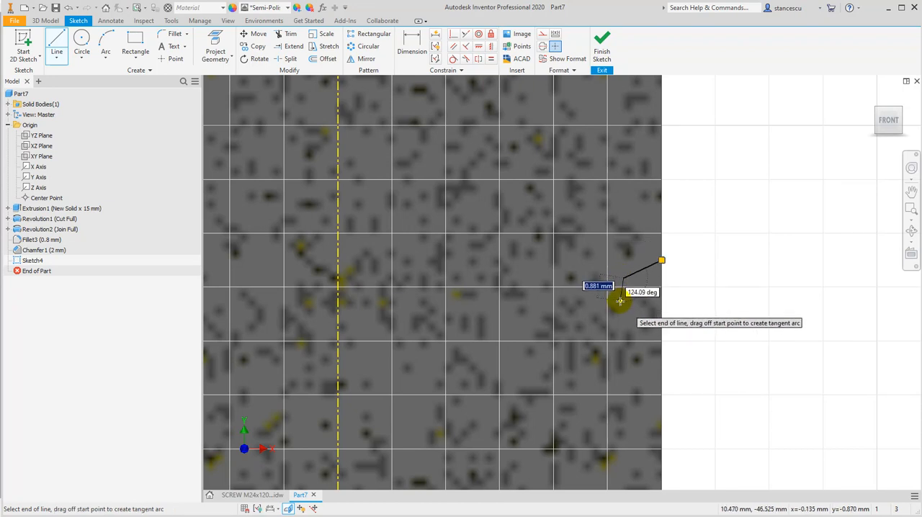
pyautogui.click(623, 302)
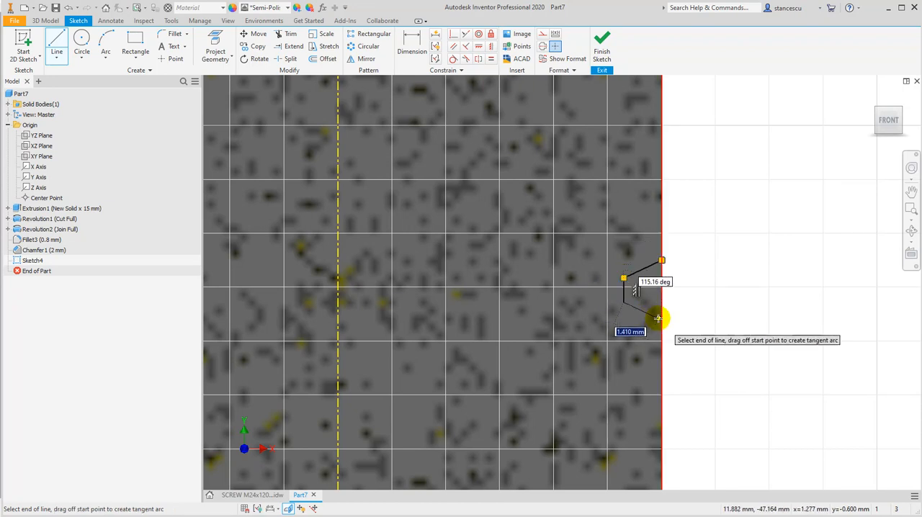
pyautogui.click(662, 321)
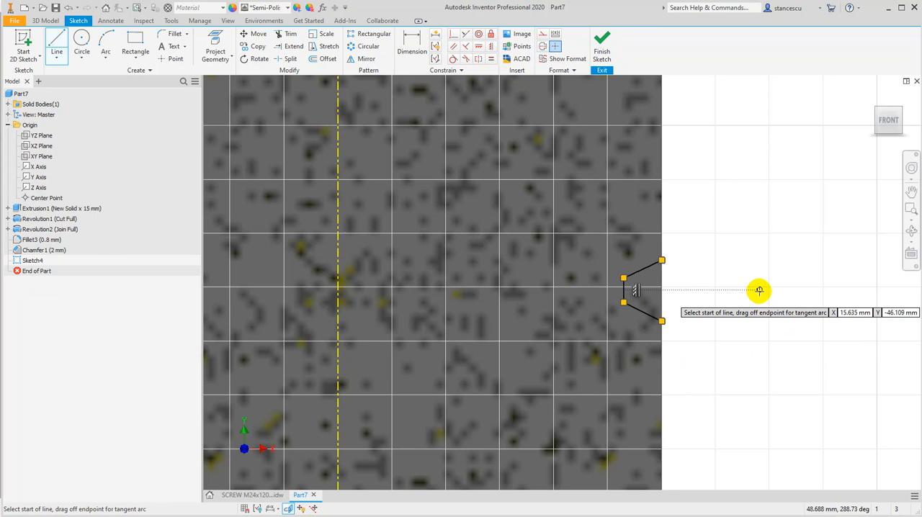
# Close the groove profile with a vertical line along the shank's edge between the two flank ends
pyautogui.click(661, 260)
pyautogui.click(661, 321)
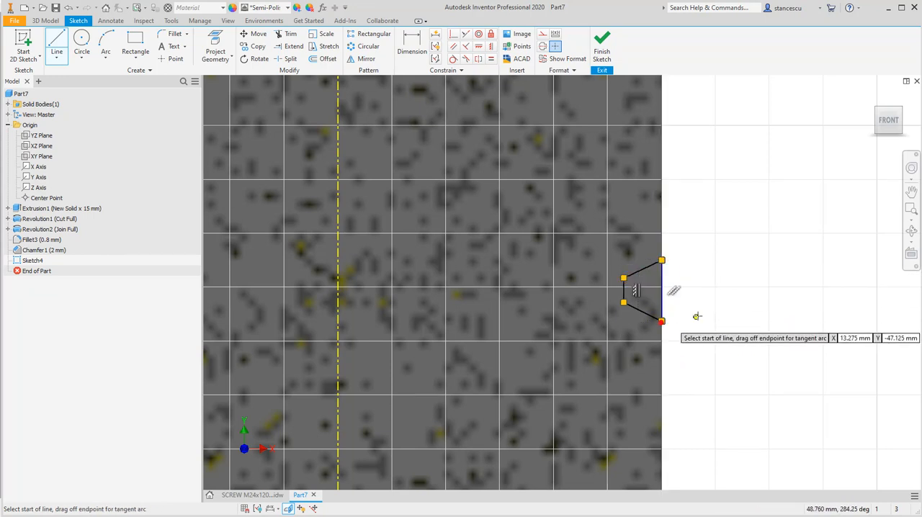
pyautogui.press('Escape')
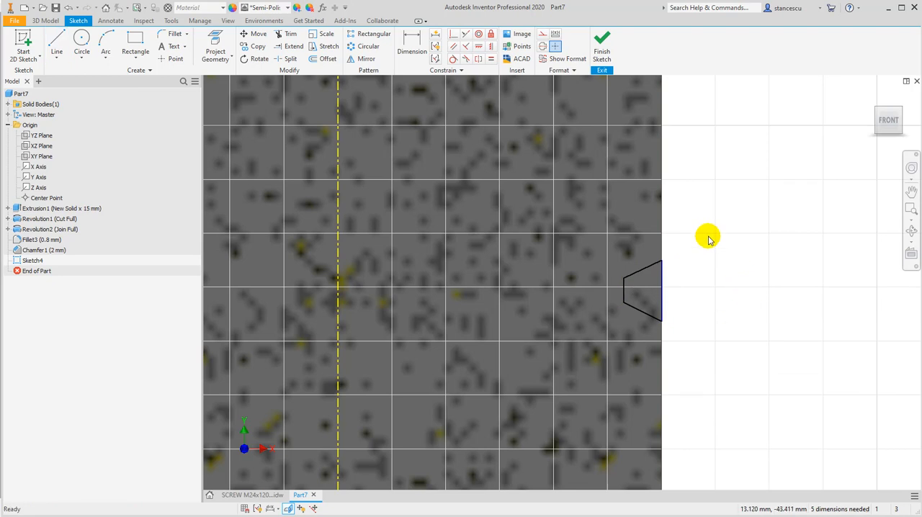
# Dimension the angle between the groove profile's two slanted flanks as 60 degrees
pyautogui.click(412, 40)
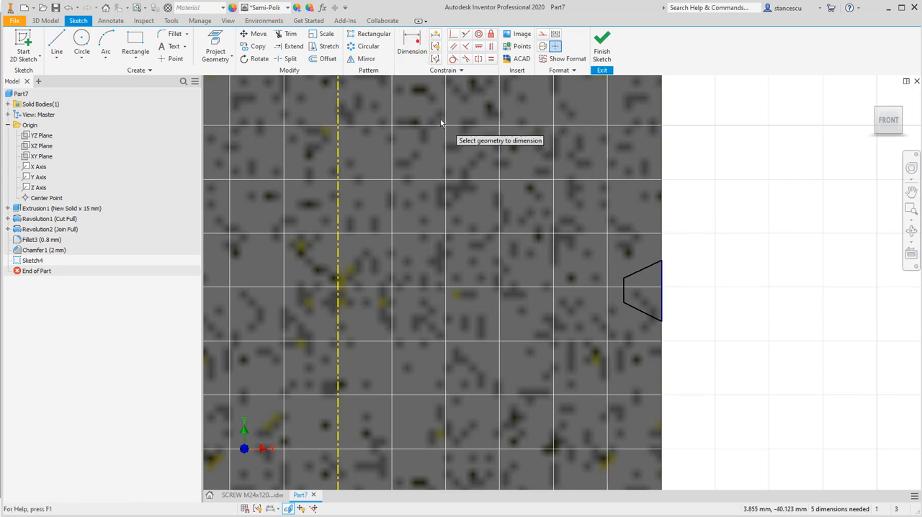
pyautogui.click(648, 269)
pyautogui.click(641, 314)
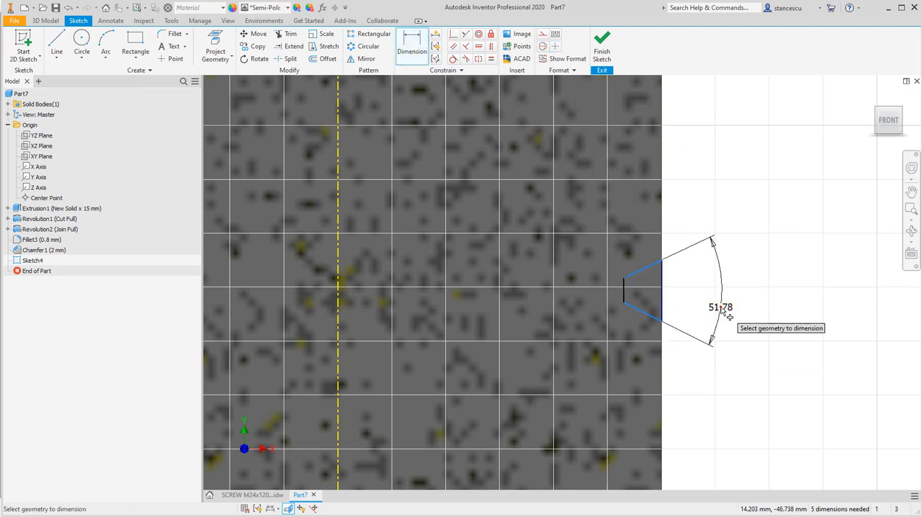
pyautogui.click(720, 310)
pyautogui.press('Return')
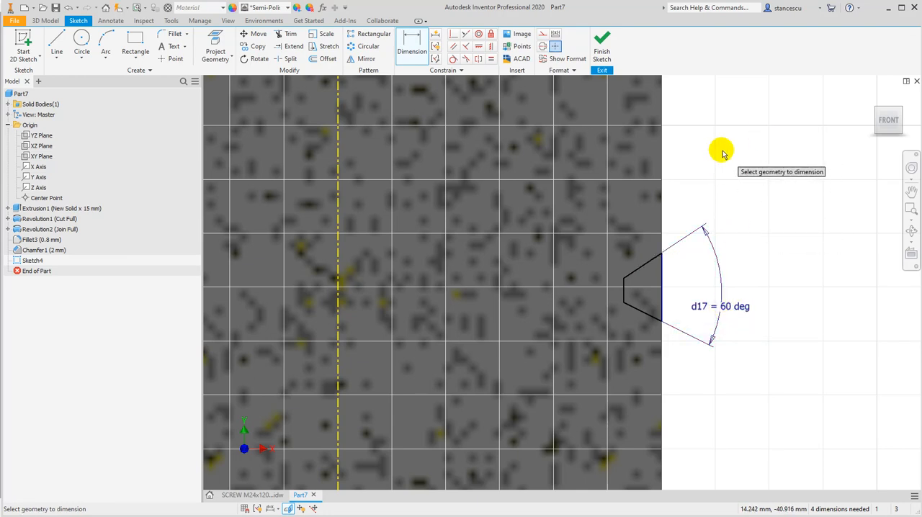
# Apply an equal constraint to the two slanted flanks of the groove profile
pyautogui.click(490, 60)
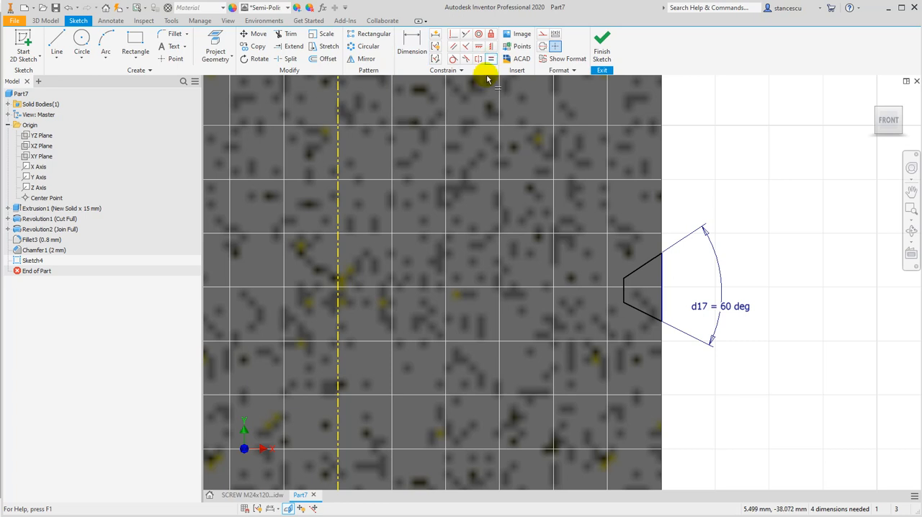
pyautogui.click(652, 270)
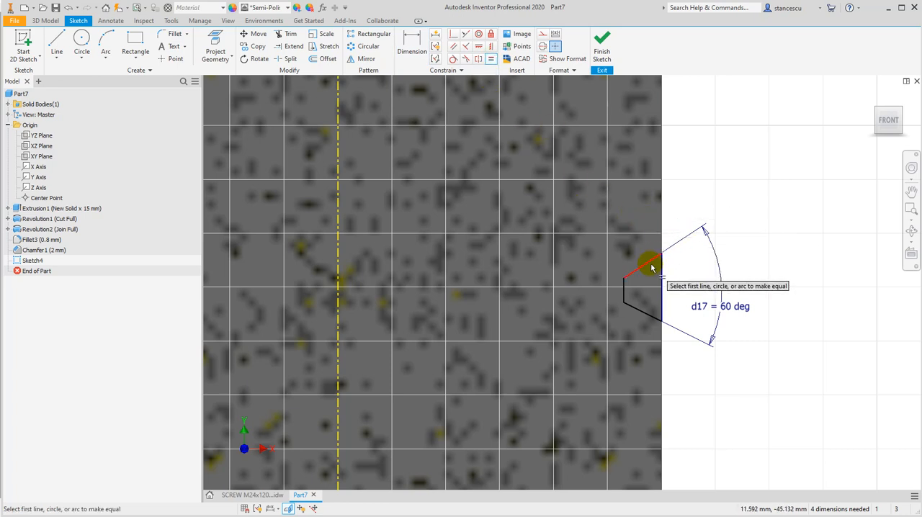
pyautogui.click(645, 311)
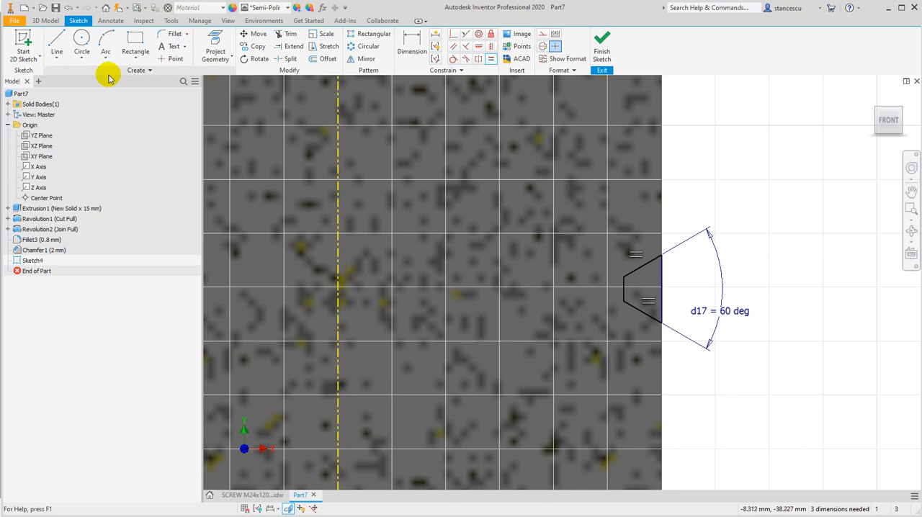
# Draw a vertical line about 2 mm long inside the groove profile, joining the upper and lower flanks
pyautogui.click(60, 43)
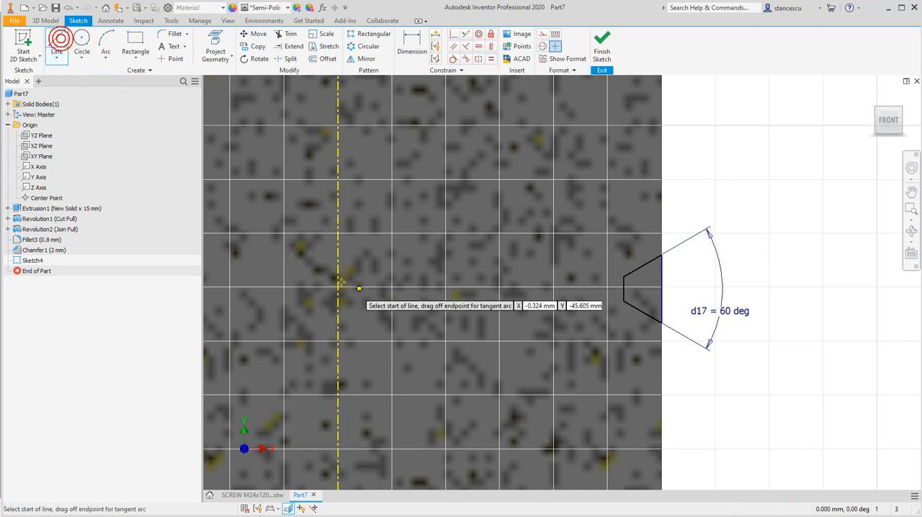
pyautogui.click(648, 262)
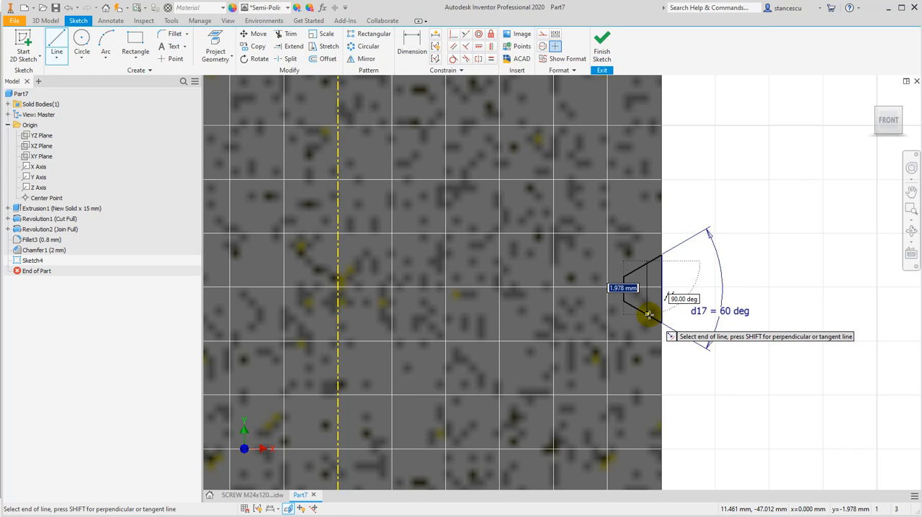
pyautogui.scroll(3, 647, 311)
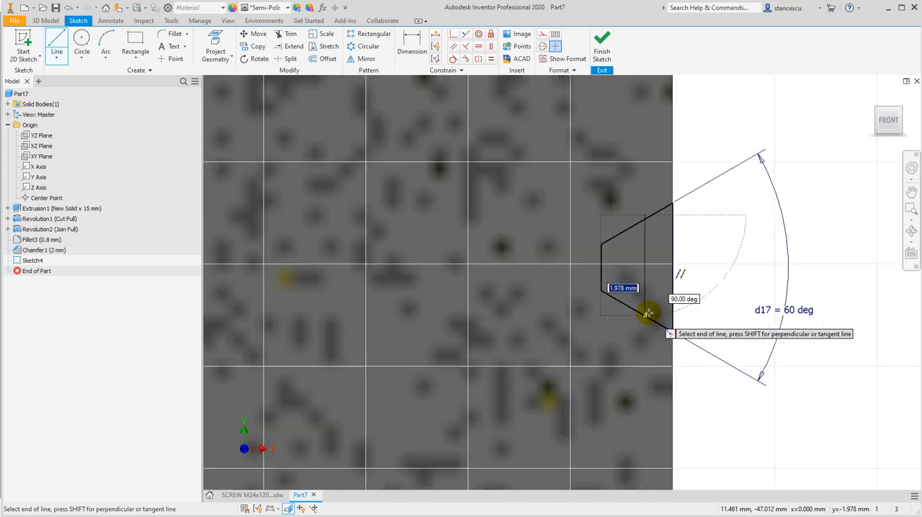
pyautogui.doubleClick(647, 315)
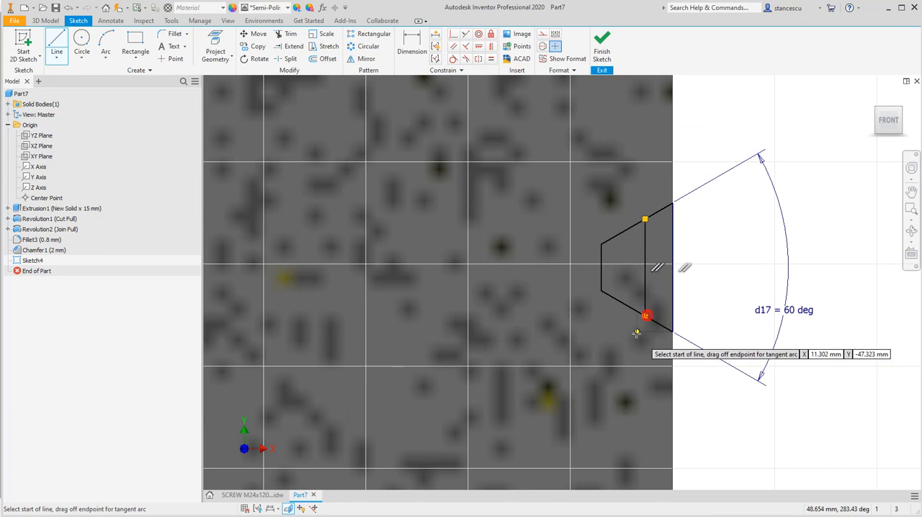
pyautogui.press('Escape')
# Convert the three vertical lines of the groove profile to construction geometry
pyautogui.moveTo(608, 284); pyautogui.dragTo(587, 278)
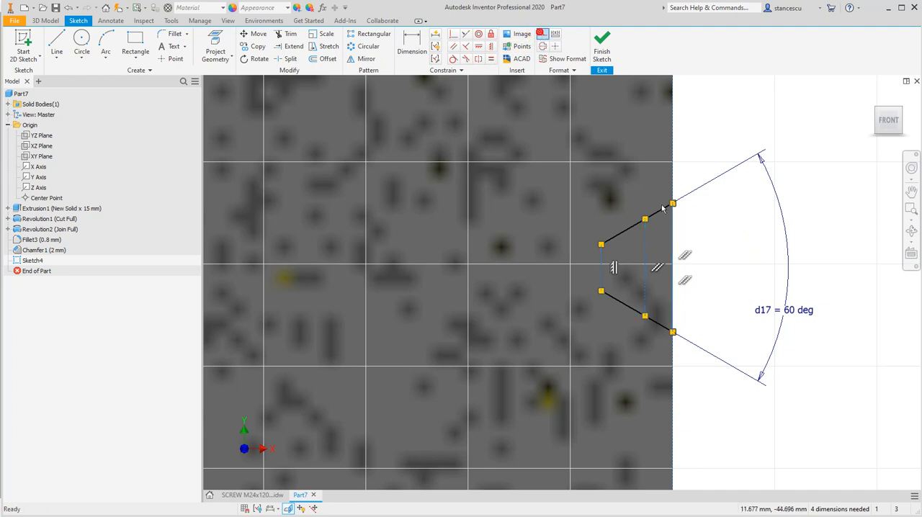
pyautogui.click(747, 231)
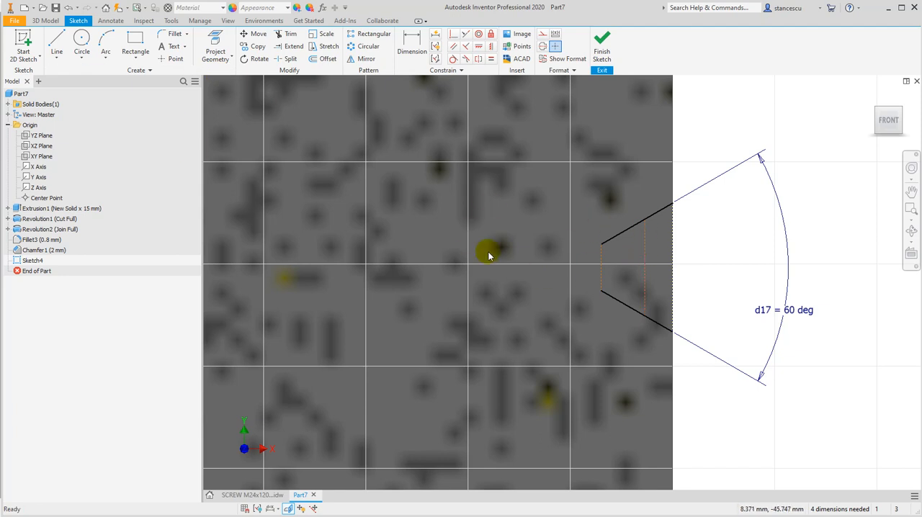
pyautogui.scroll(-4, 508, 259)
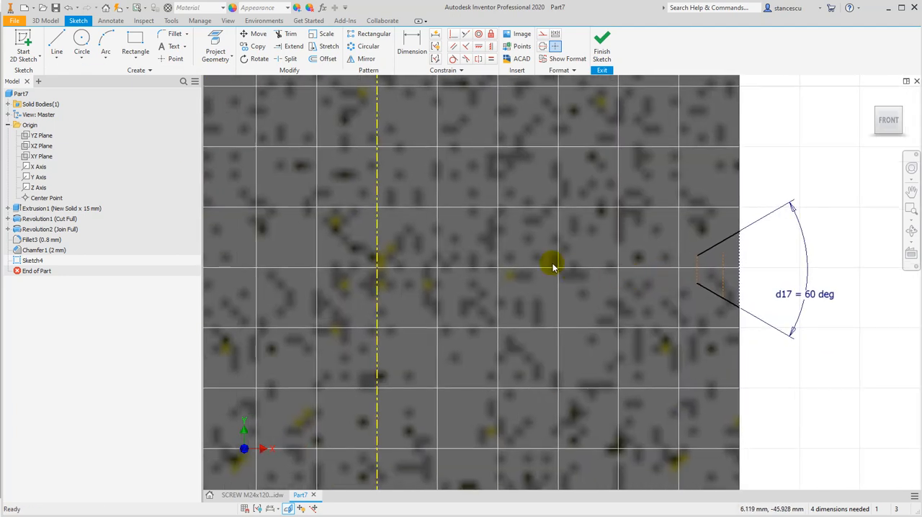
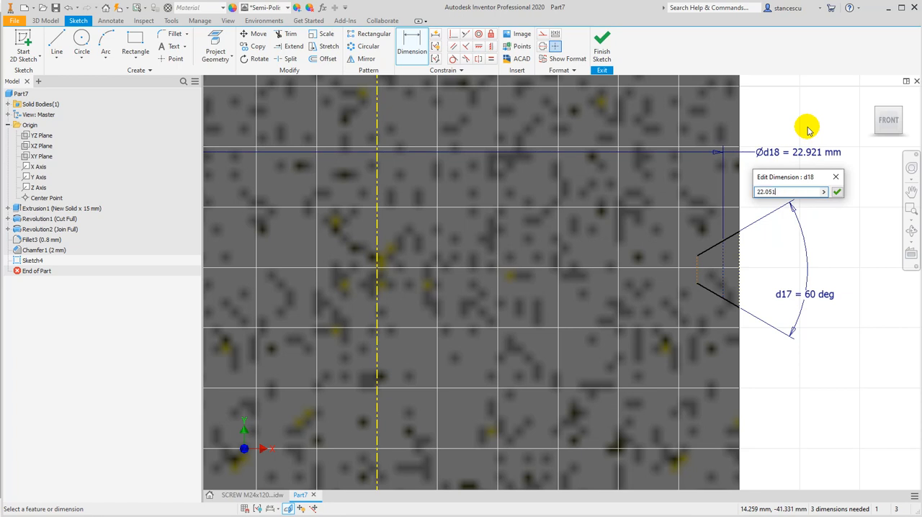
# Set the groove profile's middle construction line to a 22.051 mm diameter about the screw axis and dimension its length as 3/2 mm
pyautogui.click(837, 192)
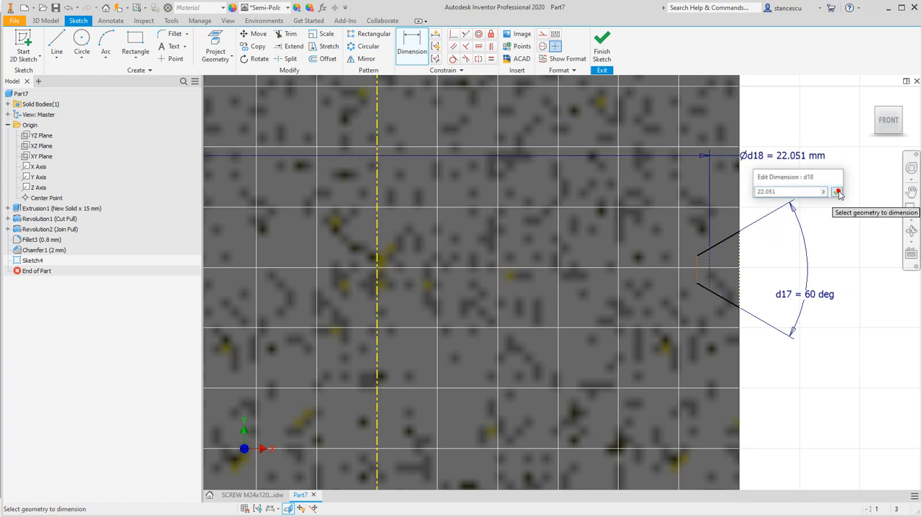
pyautogui.click(712, 265)
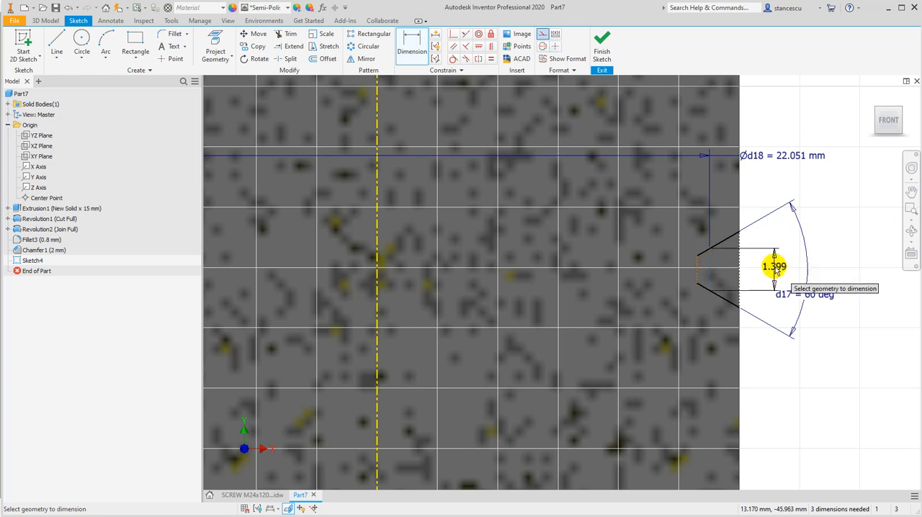
pyautogui.click(773, 267)
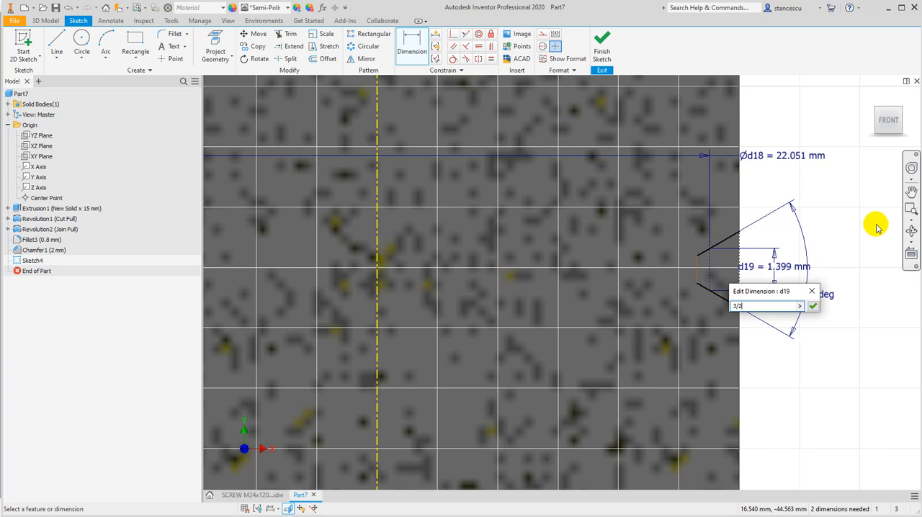
pyautogui.moveTo(781, 297); pyautogui.dragTo(809, 375)
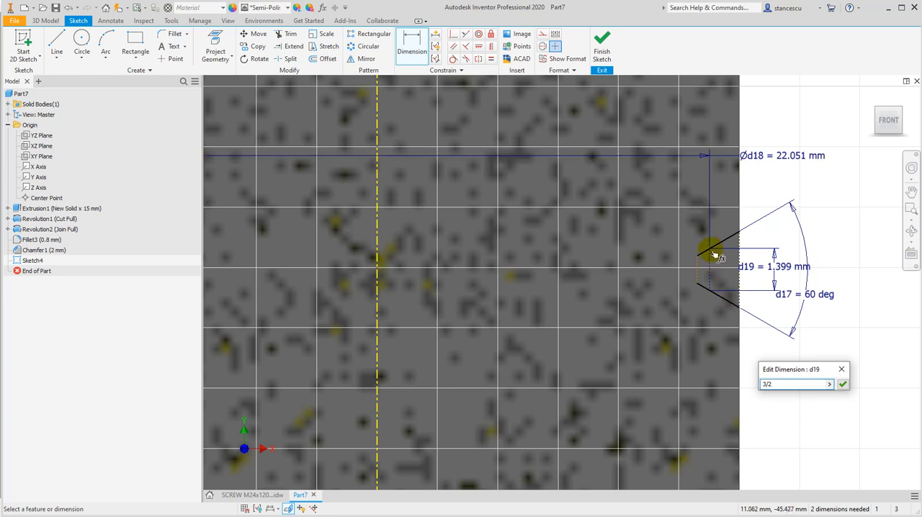
pyautogui.click(842, 384)
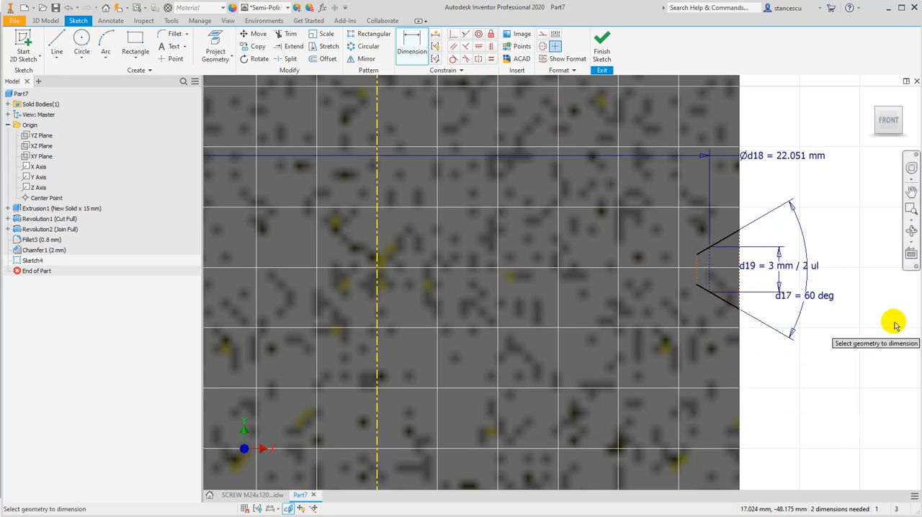
# Look up 20.752 in Screw data.txt in Notepad and dimension the groove's inner construction line to that diameter about the screw axis
pyautogui.hotkey('alt', 'Tab')
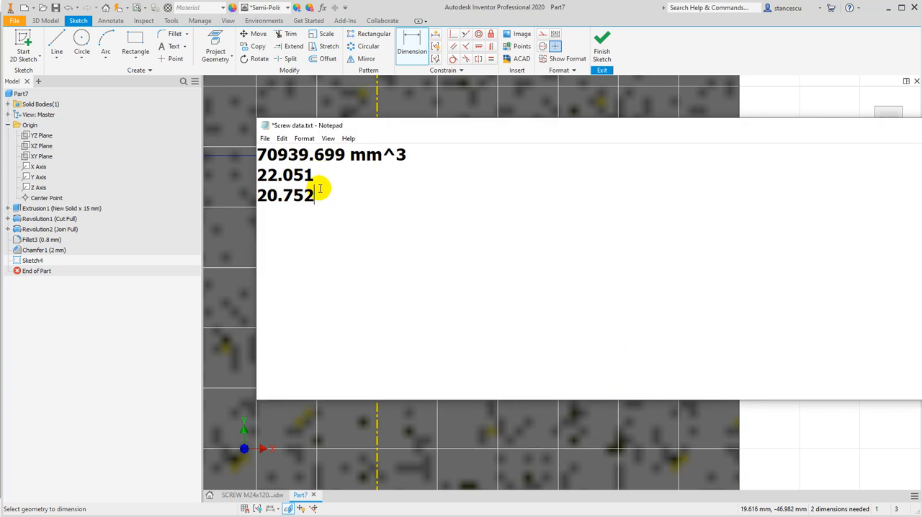
pyautogui.moveTo(319, 196); pyautogui.dragTo(247, 199)
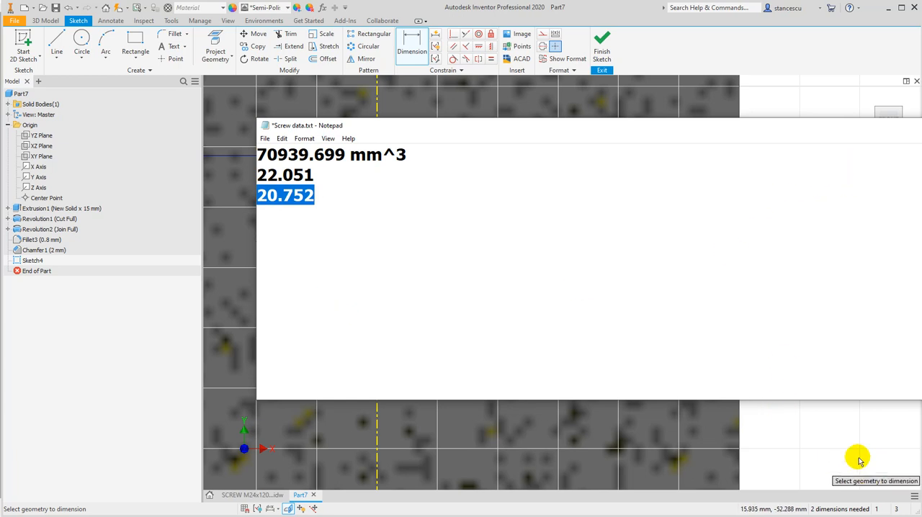
pyautogui.click(850, 432)
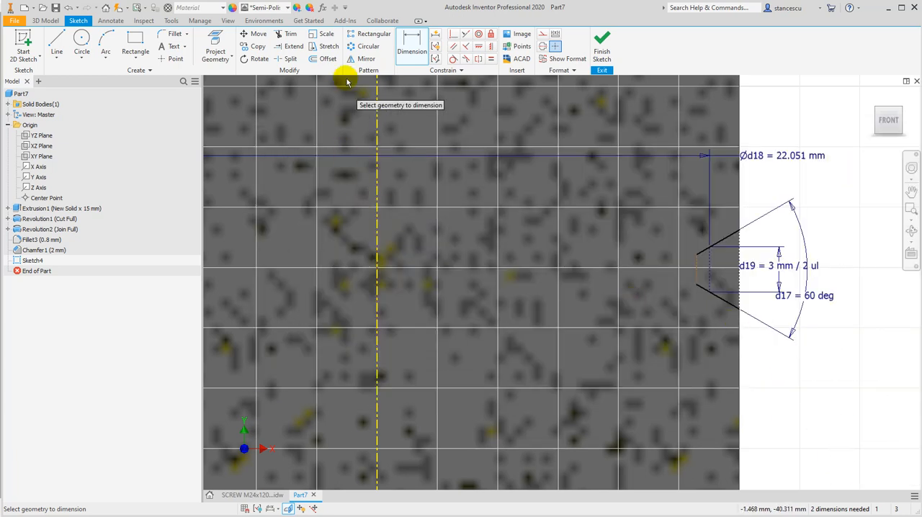
pyautogui.click(410, 52)
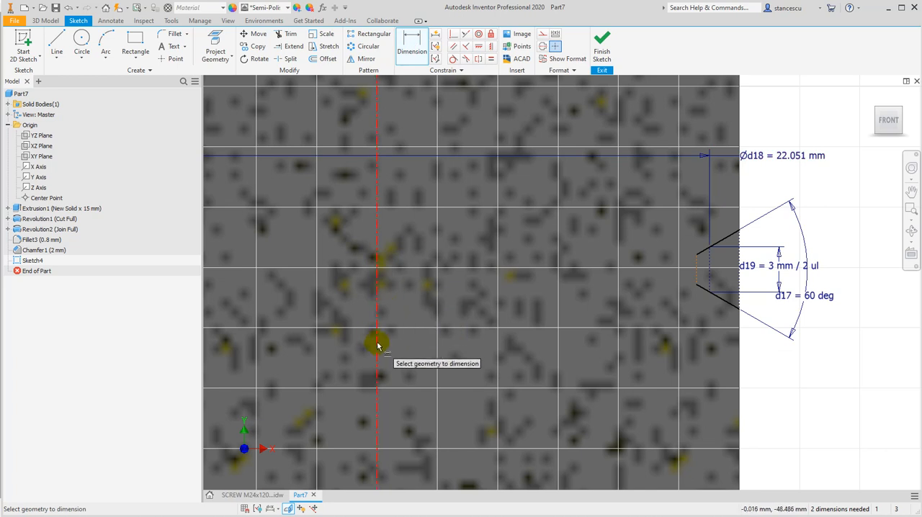
pyautogui.click(698, 274)
pyautogui.click(830, 401)
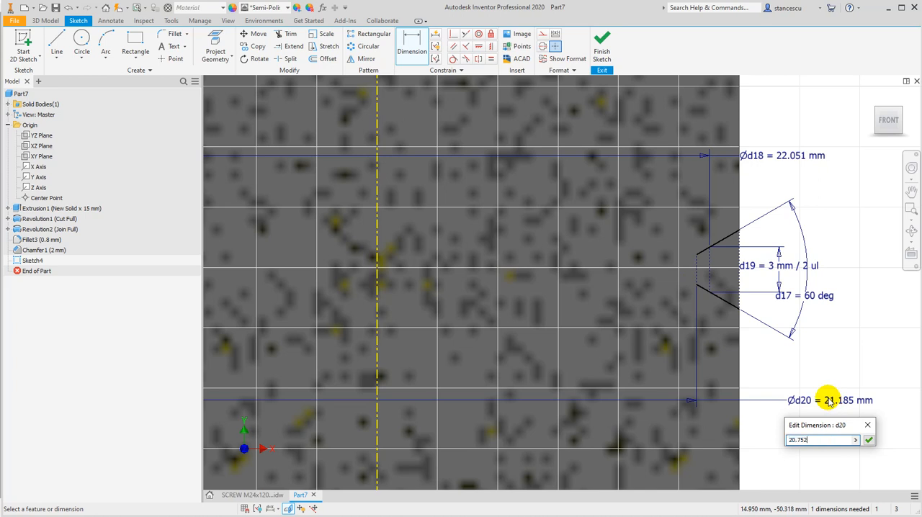
pyautogui.press('Return')
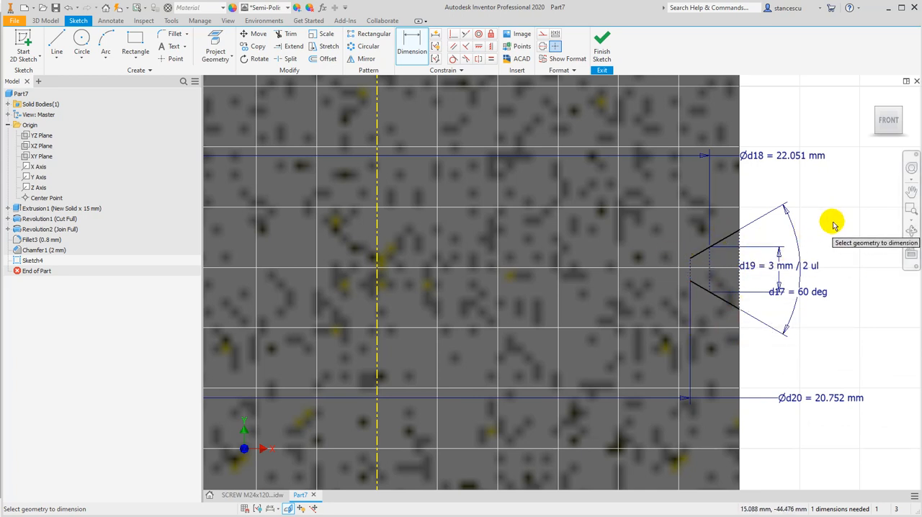
pyautogui.press('Escape')
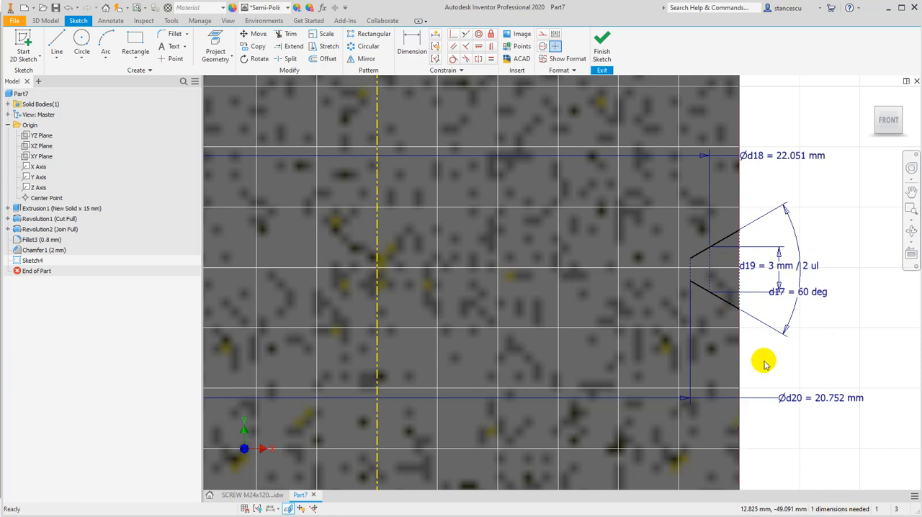
# Draw a three-point arc of about 0.433 mm radius joining the inner ends of the groove profile's flanks, tangent to both
pyautogui.scroll(3, 684, 268)
pyautogui.moveTo(717, 264); pyautogui.dragTo(491, 267, button='middle')
pyautogui.scroll(3, 490, 265)
pyautogui.click(106, 41)
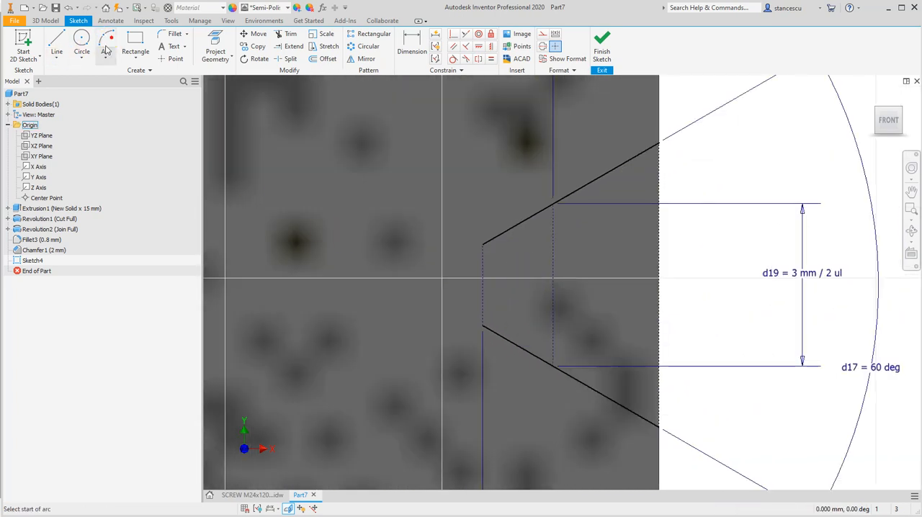
pyautogui.click(482, 246)
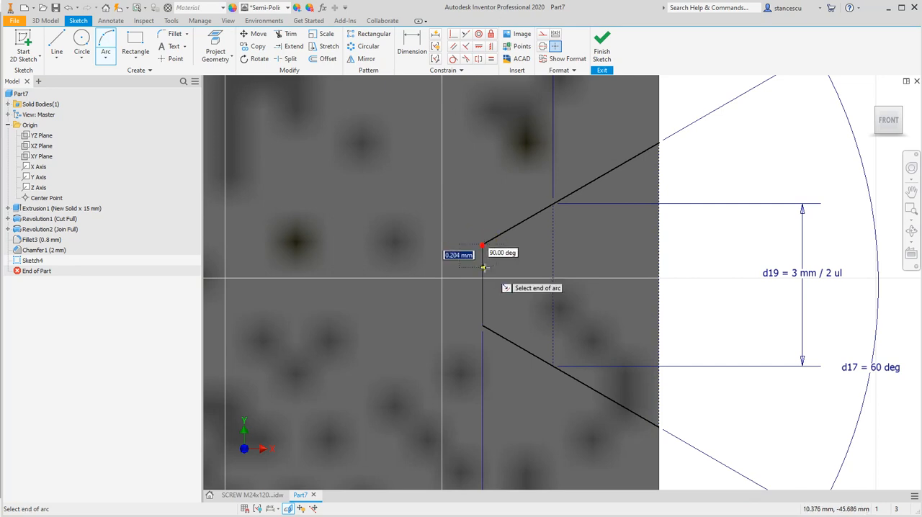
pyautogui.click(483, 326)
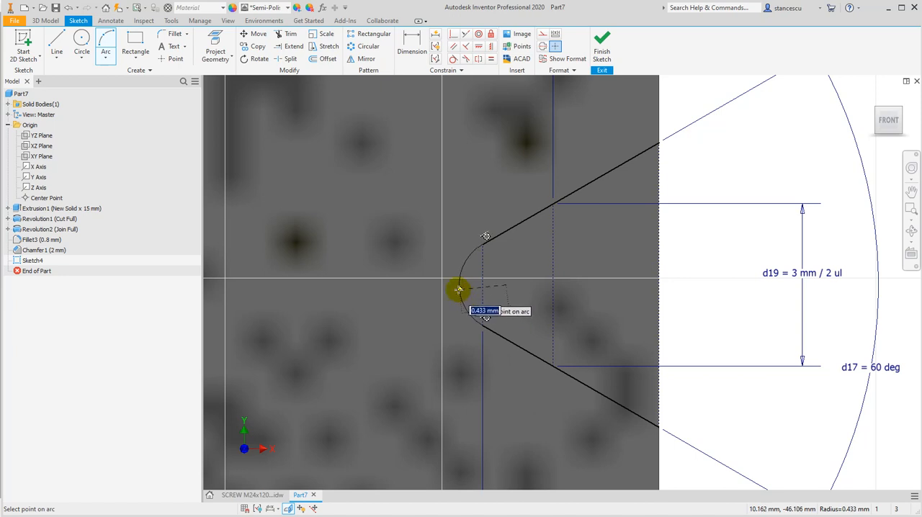
pyautogui.click(459, 288)
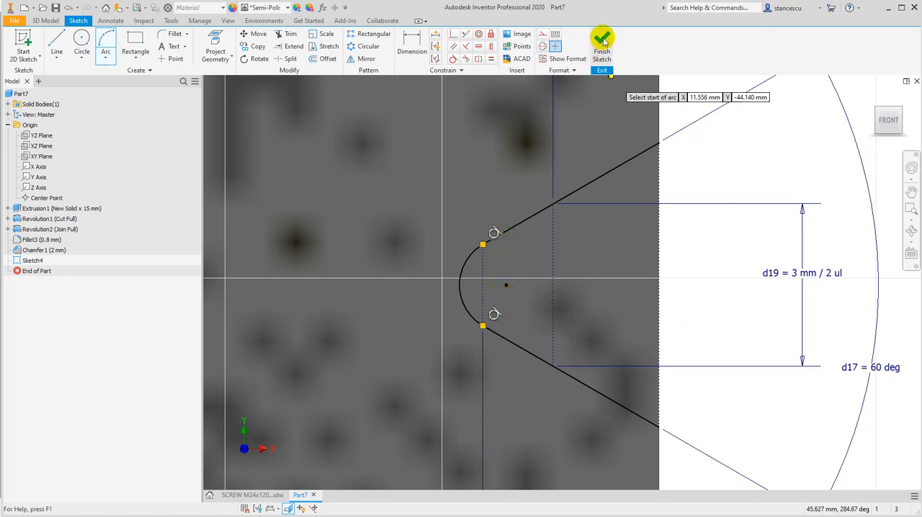
pyautogui.scroll(-2, 685, 215)
pyautogui.scroll(-2, 686, 215)
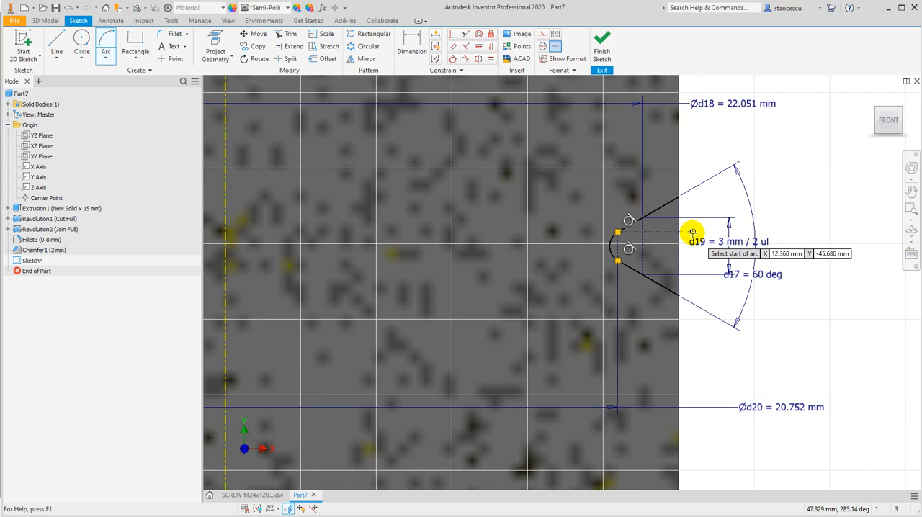
pyautogui.press('Escape')
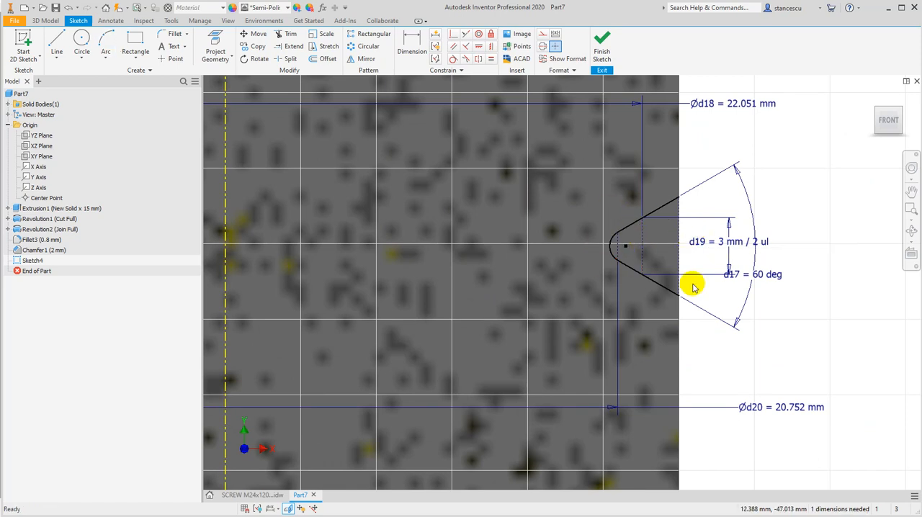
# Dimension the distance from the groove arc's centre to the screw's lower end edge as 56 mm and finish the sketch
pyautogui.scroll(-4, 695, 280)
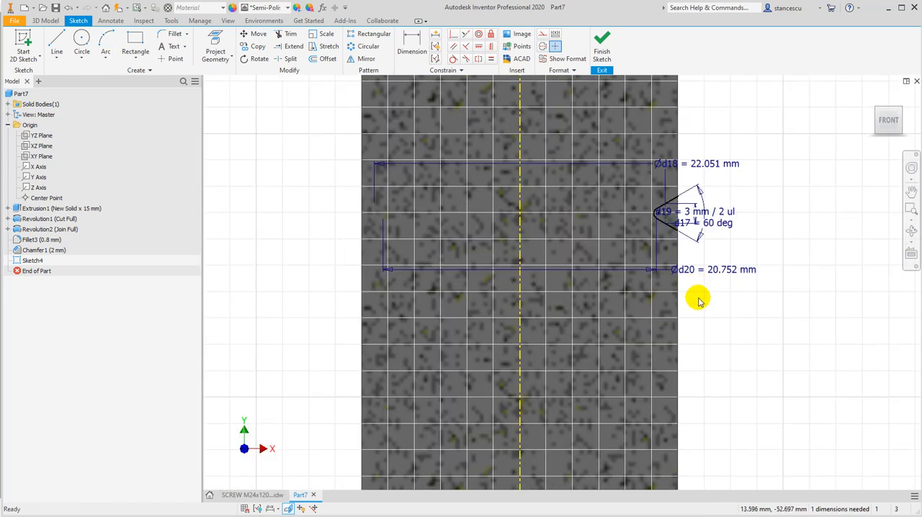
pyautogui.moveTo(719, 338); pyautogui.dragTo(698, 265, button='middle')
pyautogui.scroll(-2, 701, 271)
pyautogui.moveTo(722, 329); pyautogui.dragTo(703, 229, button='middle')
pyautogui.scroll(-2, 700, 262)
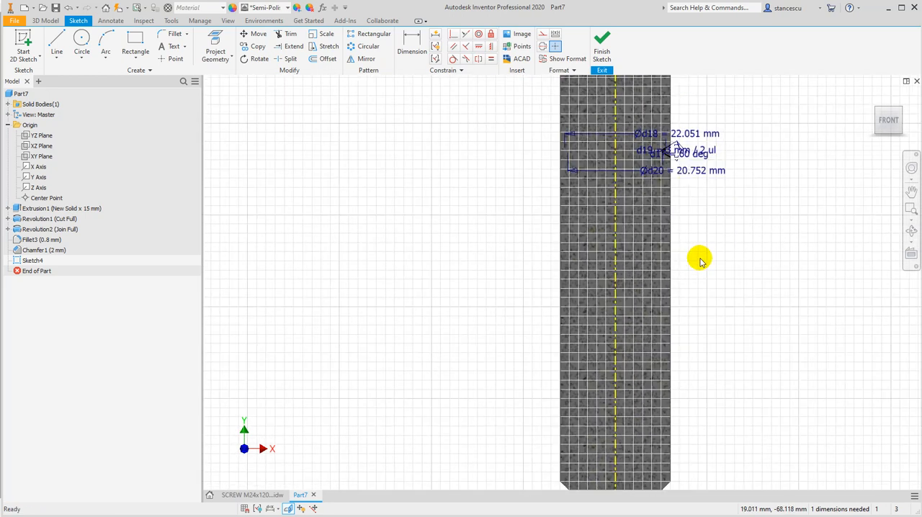
pyautogui.scroll(2, 701, 259)
pyautogui.scroll(2, 651, 181)
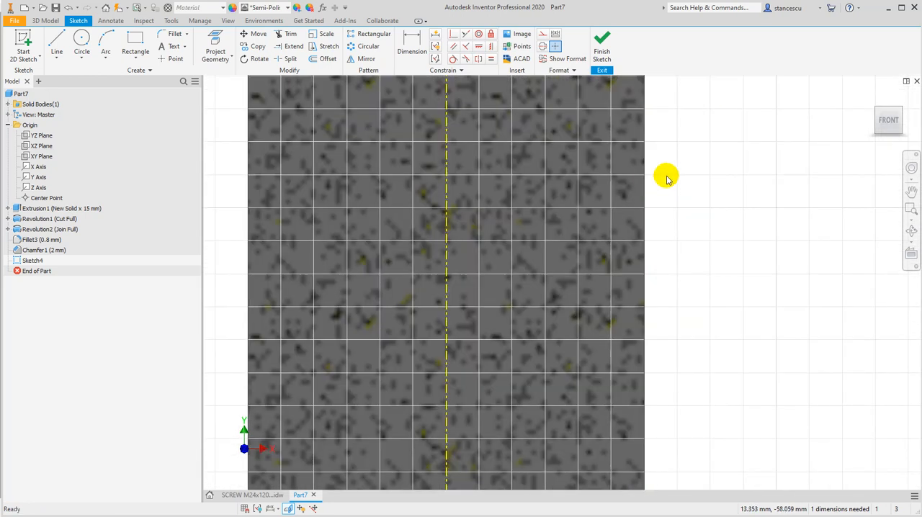
pyautogui.moveTo(665, 175); pyautogui.dragTo(667, 509, button='middle')
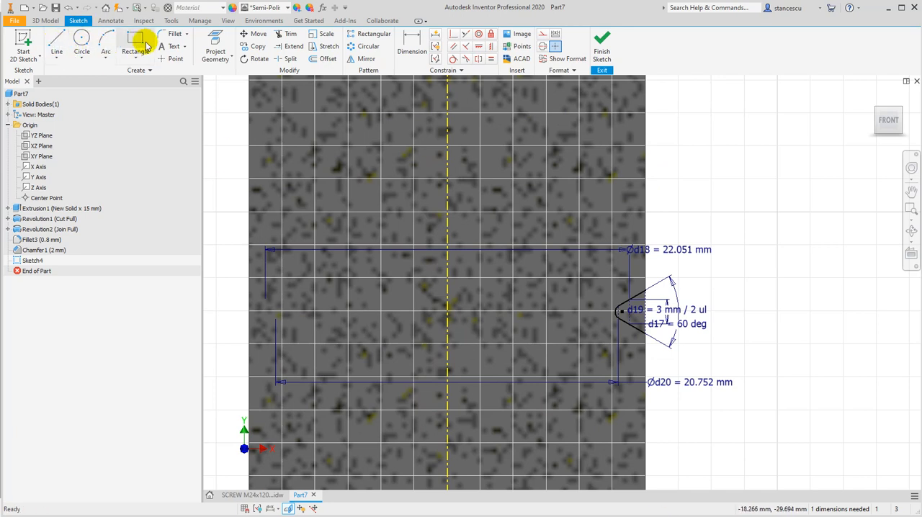
pyautogui.click(408, 43)
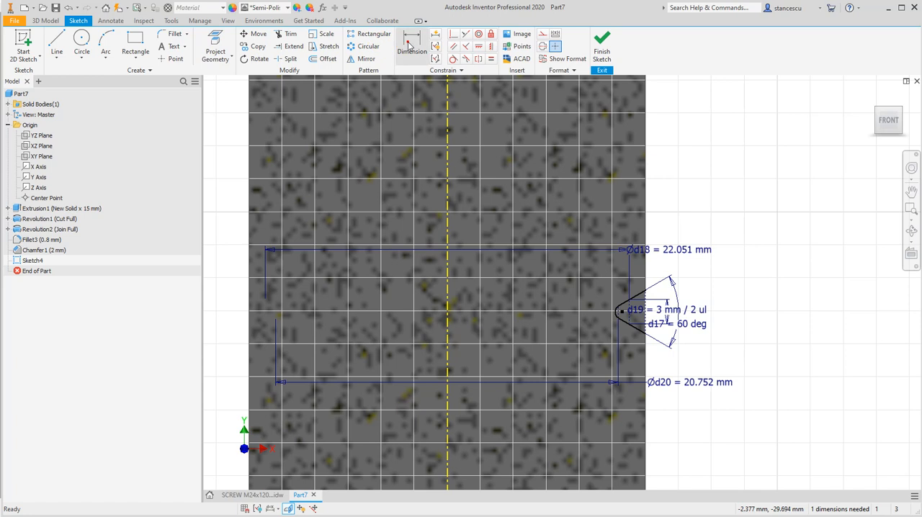
pyautogui.scroll(2, 596, 301)
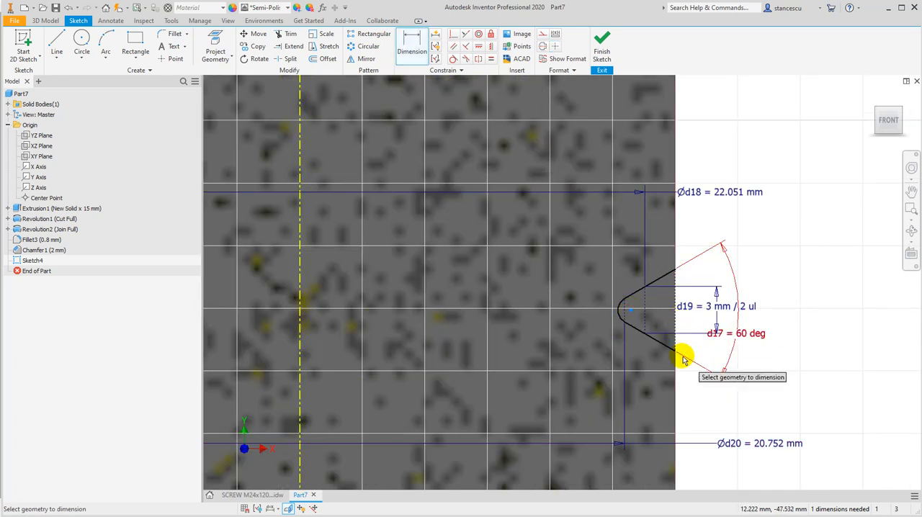
pyautogui.scroll(3, 679, 353)
pyautogui.scroll(-3, 685, 370)
pyautogui.moveTo(704, 395); pyautogui.dragTo(688, 128, button='middle')
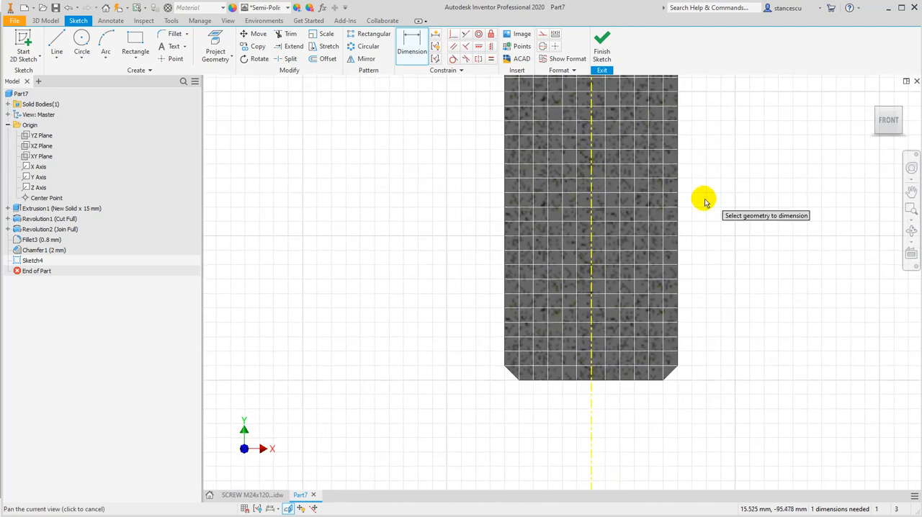
pyautogui.scroll(4, 696, 345)
pyautogui.moveTo(688, 358); pyautogui.dragTo(729, 246, button='middle')
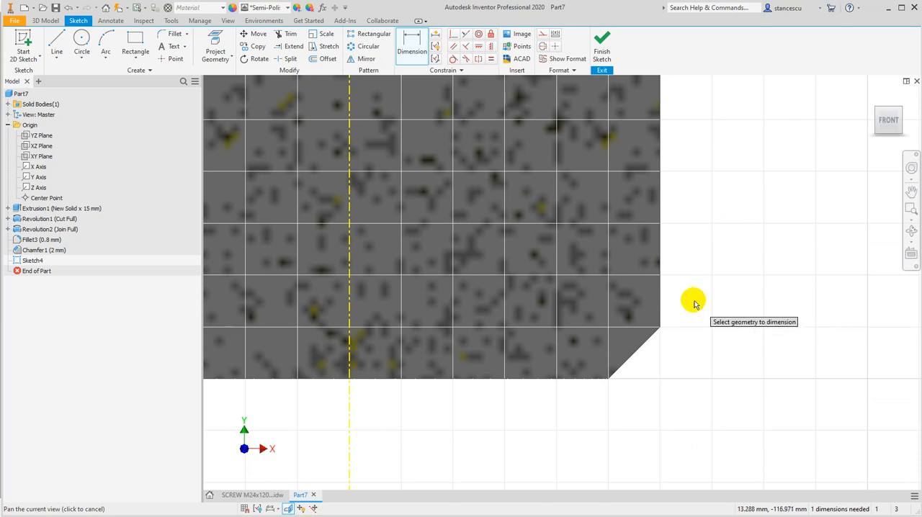
pyautogui.click(567, 382)
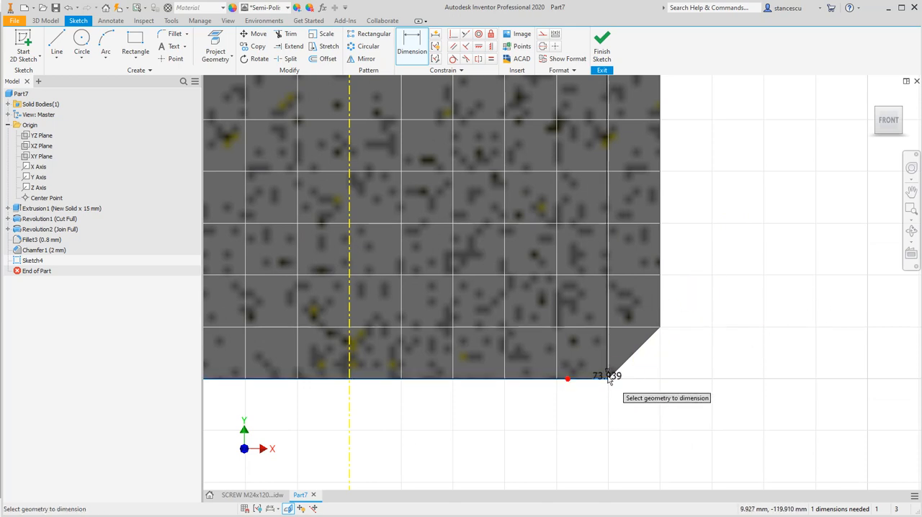
pyautogui.click(728, 220)
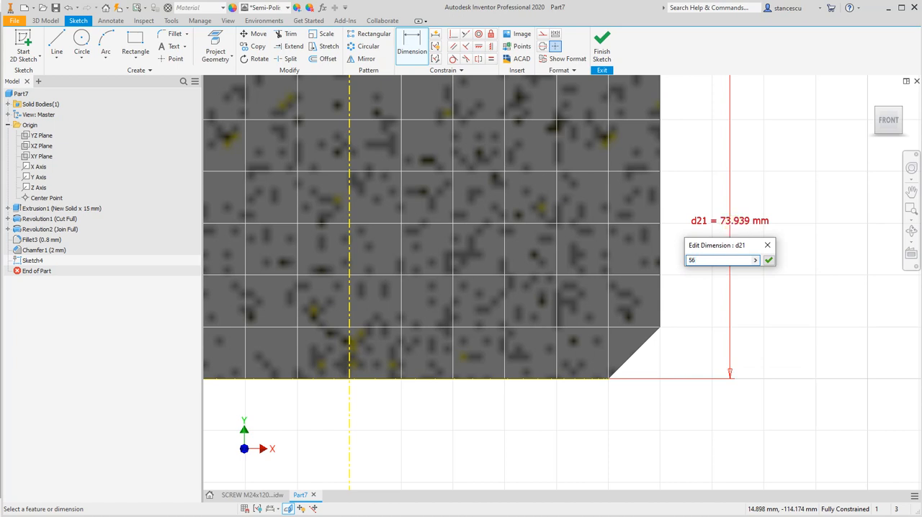
pyautogui.write('56')
pyautogui.press('Return')
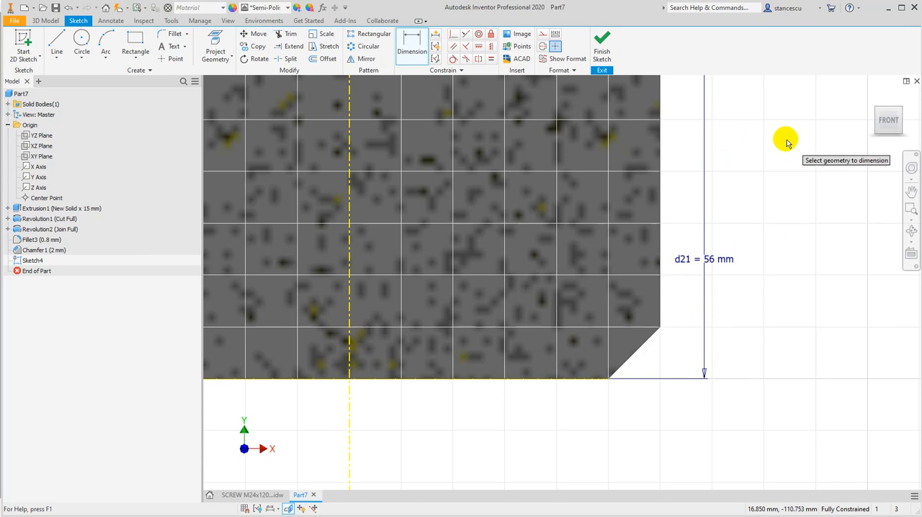
pyautogui.press('F6')
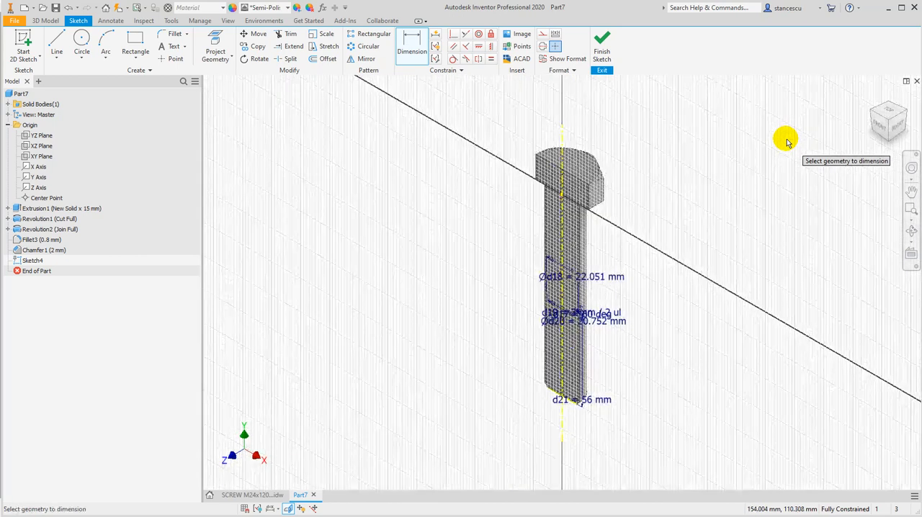
pyautogui.click(601, 45)
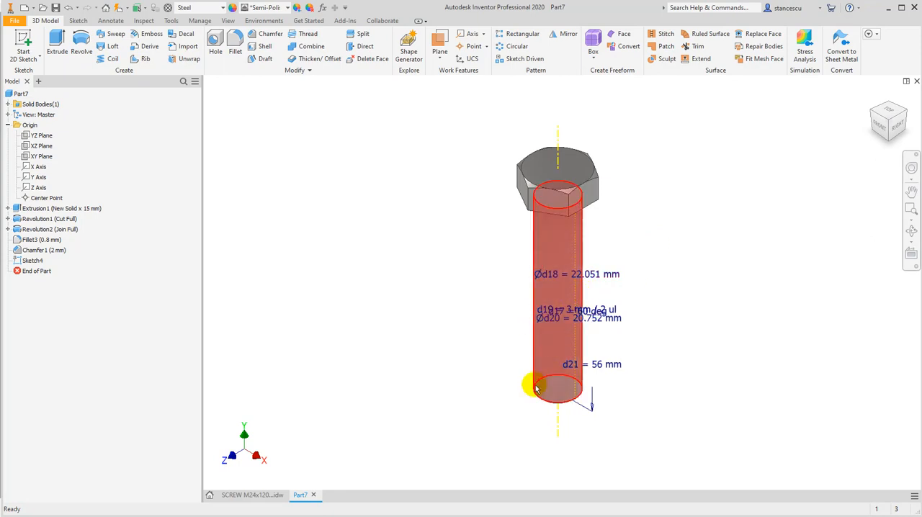
# Start a coil from the sketched groove profile, using the screw's central axis as its axis
pyautogui.click(108, 60)
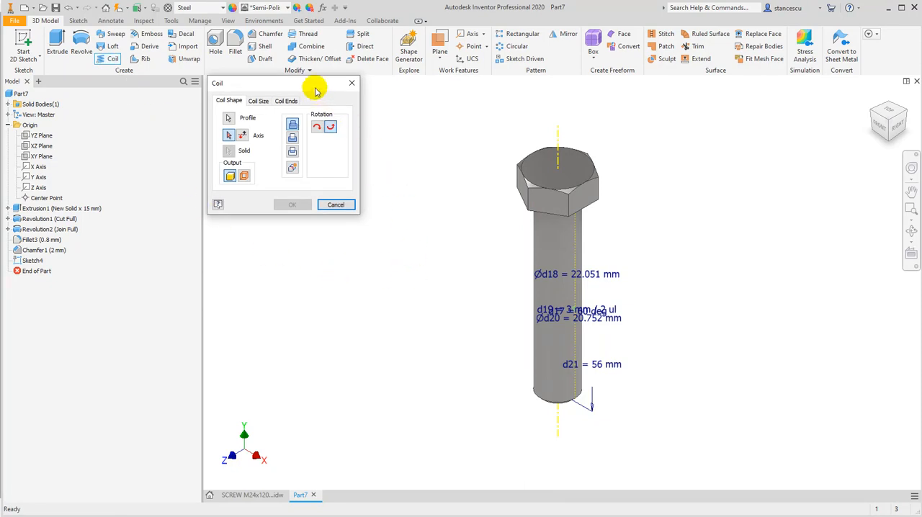
pyautogui.moveTo(315, 90); pyautogui.dragTo(325, 106)
pyautogui.scroll(-2, 574, 314)
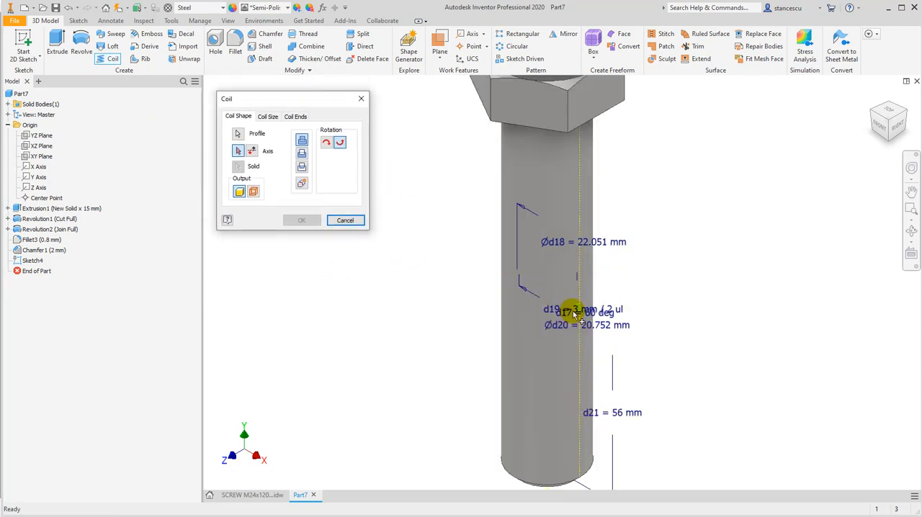
pyautogui.scroll(-3, 576, 311)
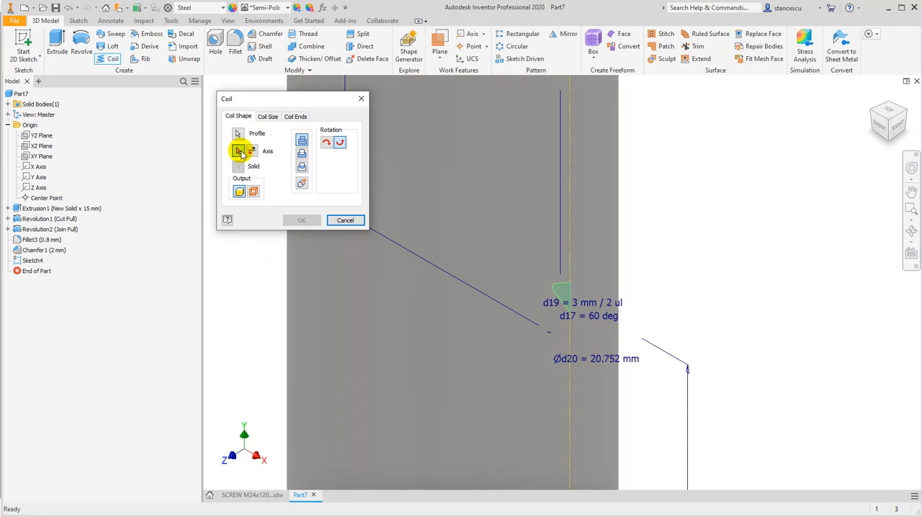
pyautogui.scroll(2, 268, 278)
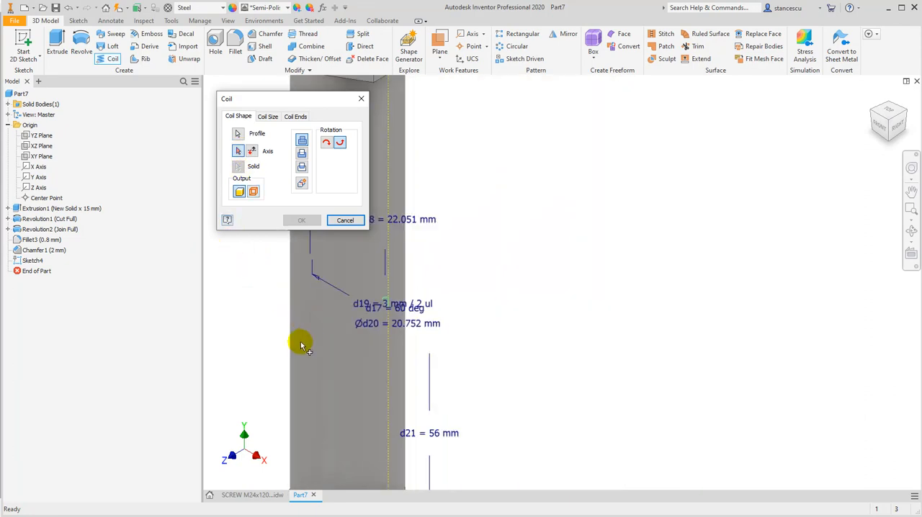
pyautogui.moveTo(301, 346); pyautogui.dragTo(531, 224, button='middle')
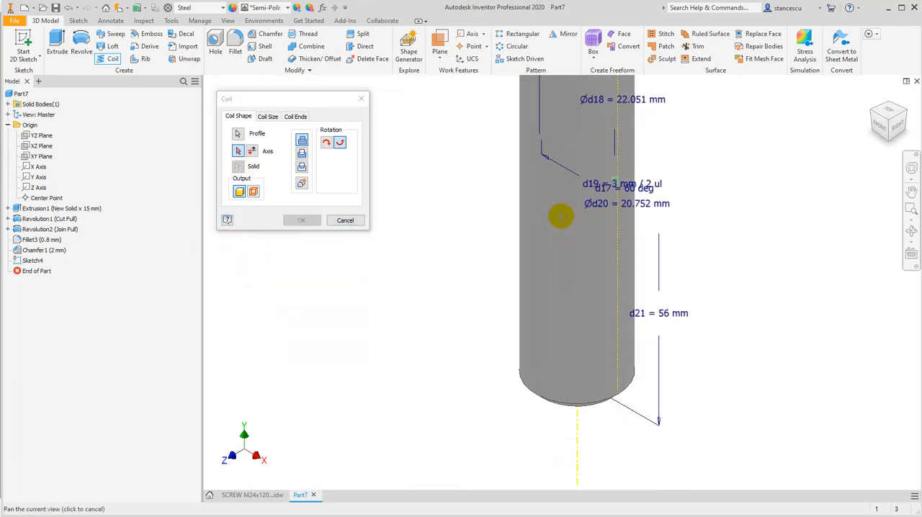
pyautogui.click(579, 430)
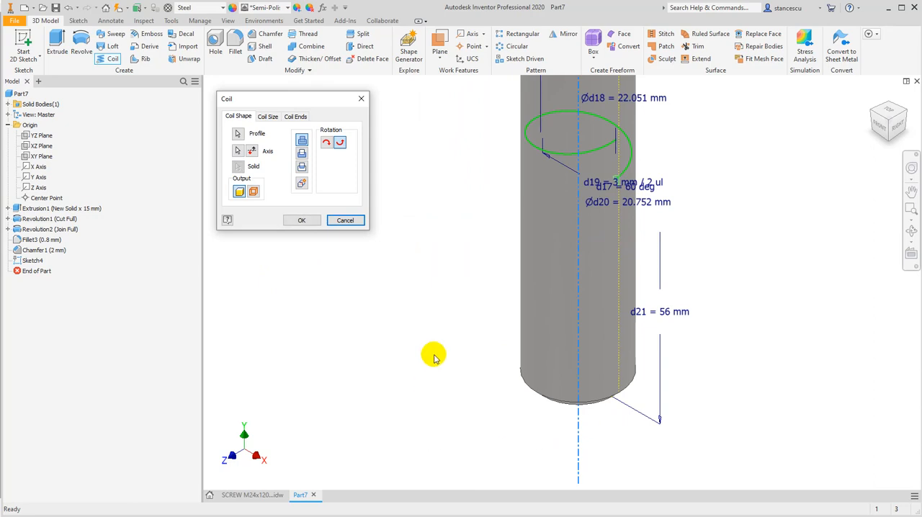
# Reverse the coil's direction so it runs toward the screw's lower end, and set it to cut
pyautogui.click(881, 128)
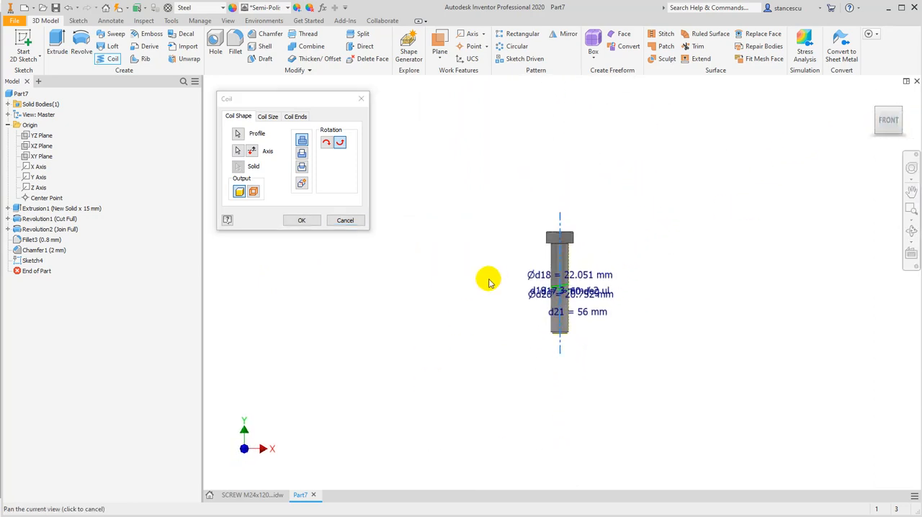
pyautogui.scroll(5, 558, 303)
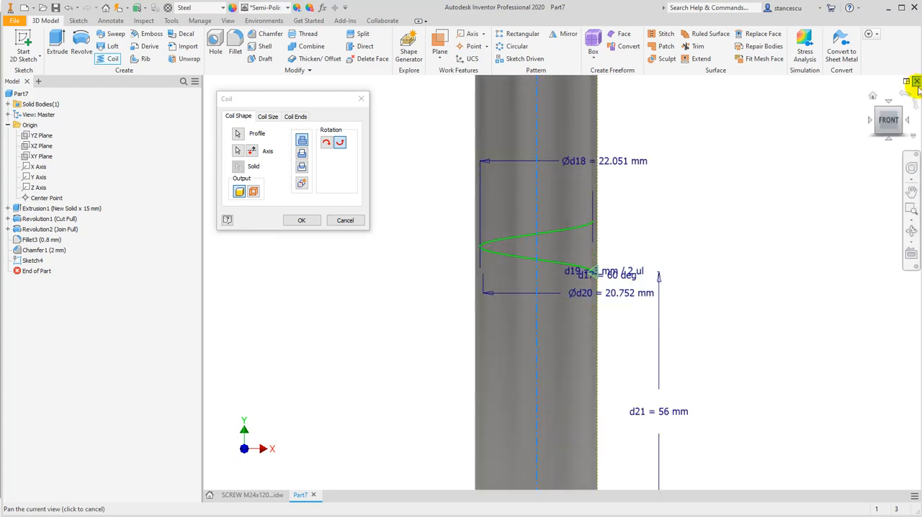
pyautogui.click(871, 120)
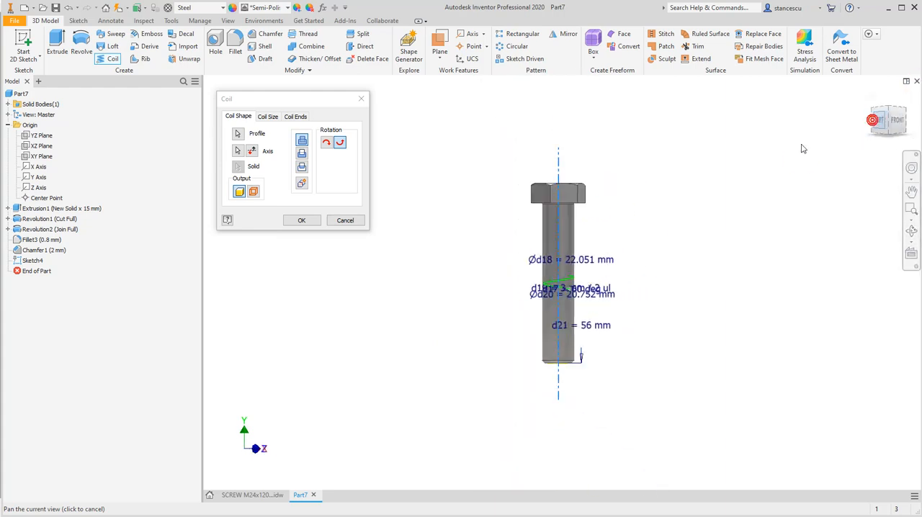
pyautogui.scroll(5, 544, 295)
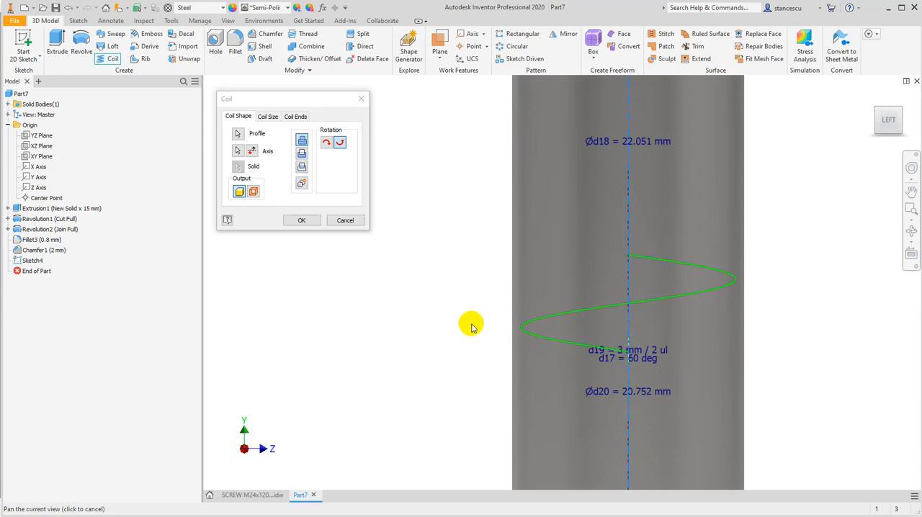
pyautogui.scroll(-3, 463, 320)
pyautogui.moveTo(443, 338); pyautogui.dragTo(466, 217, button='middle')
pyautogui.scroll(-2, 467, 288)
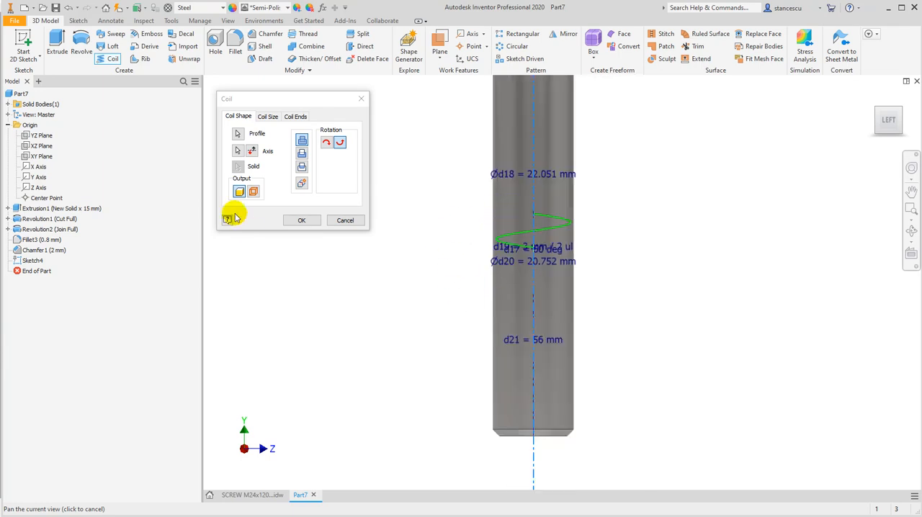
pyautogui.click(251, 151)
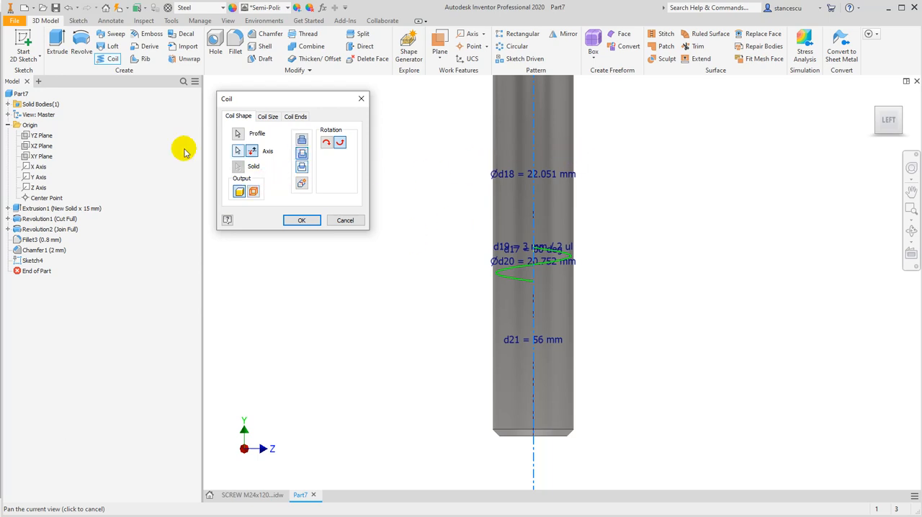
# Define the coil by pitch and revolution with a 3 mm pitch and 20 revolutions, and create the thread cut
pyautogui.click(267, 117)
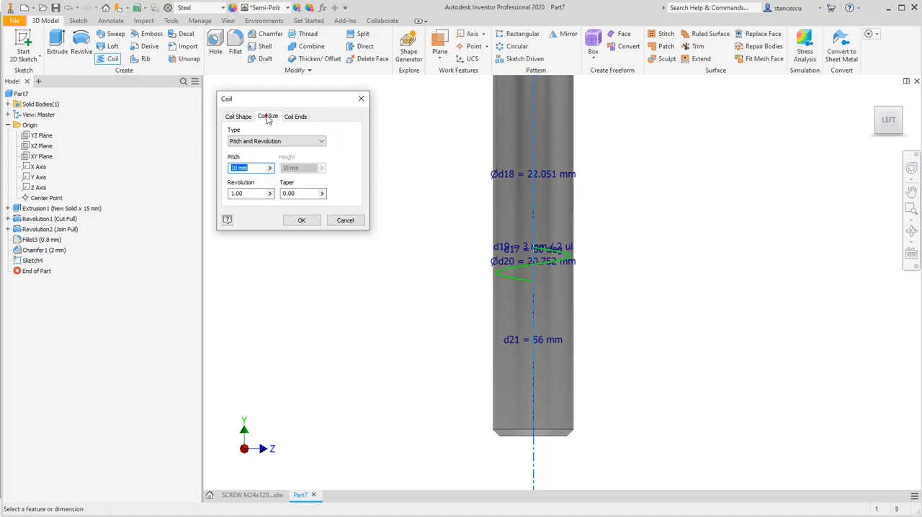
pyautogui.click(254, 168)
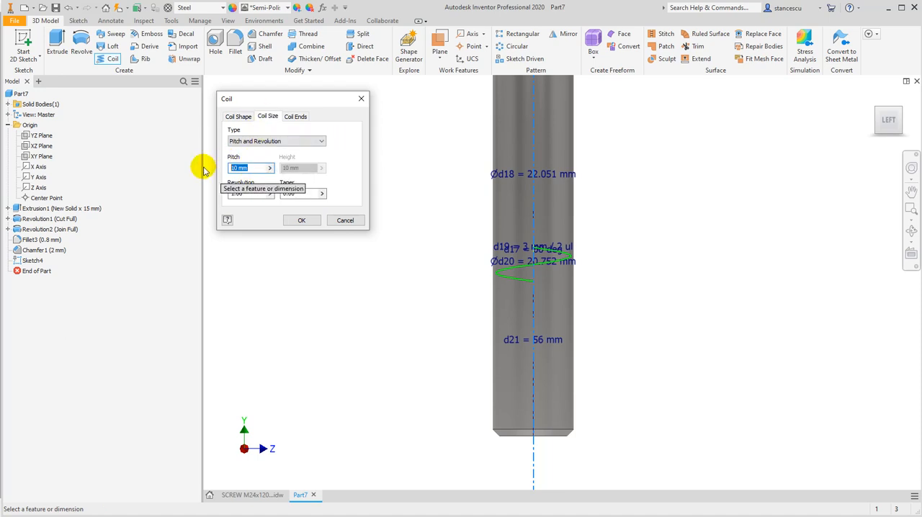
pyautogui.write('3')
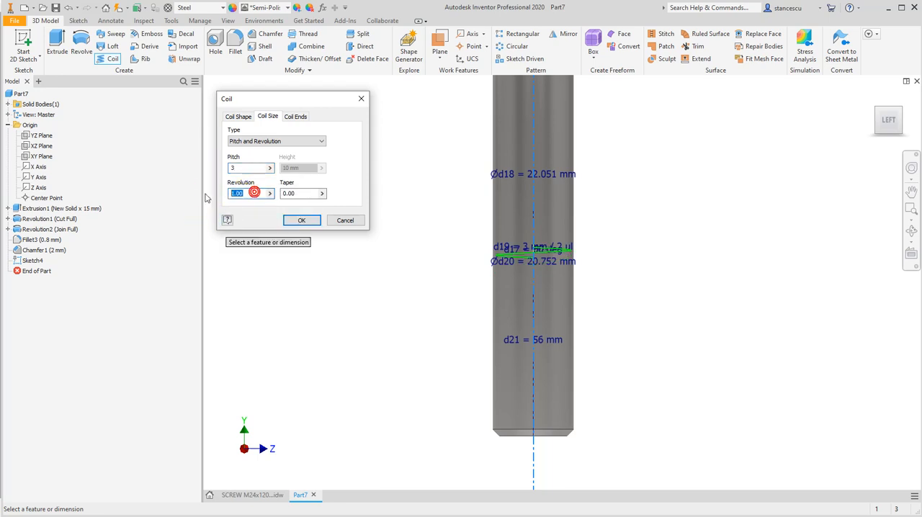
pyautogui.write('15')
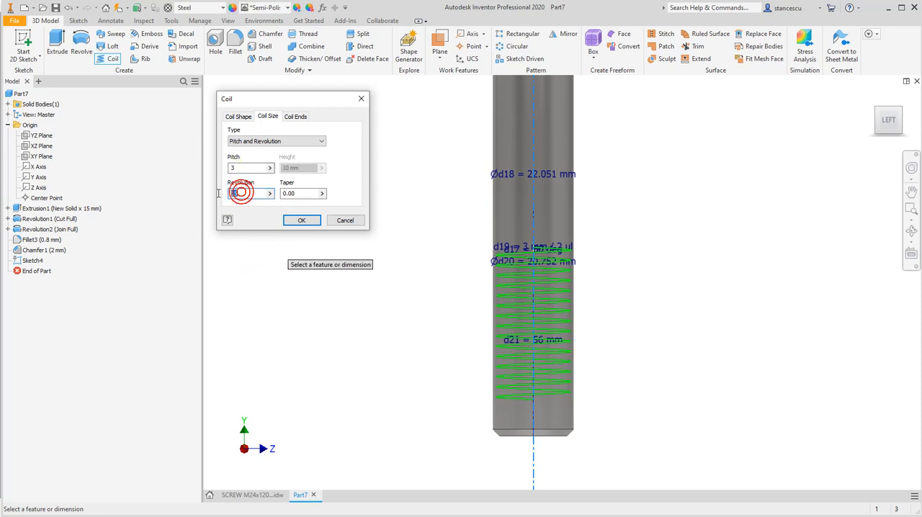
pyautogui.write('20')
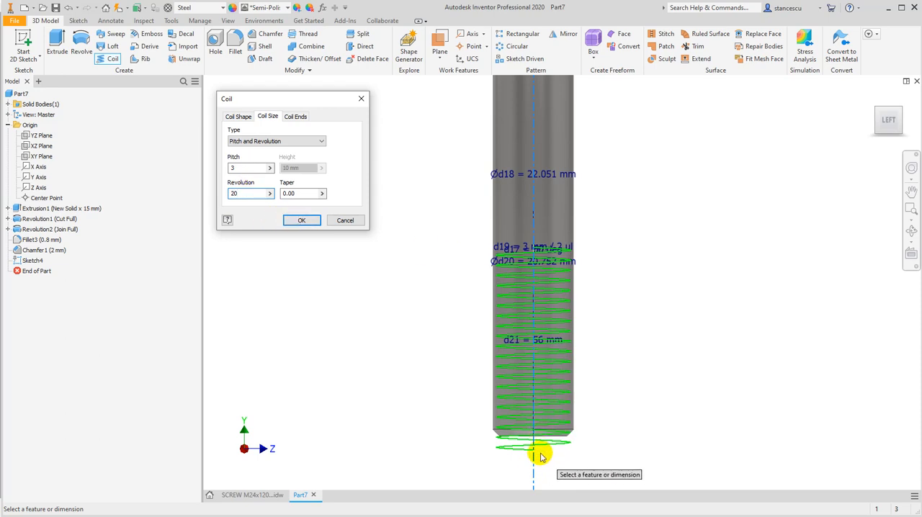
pyautogui.click(300, 222)
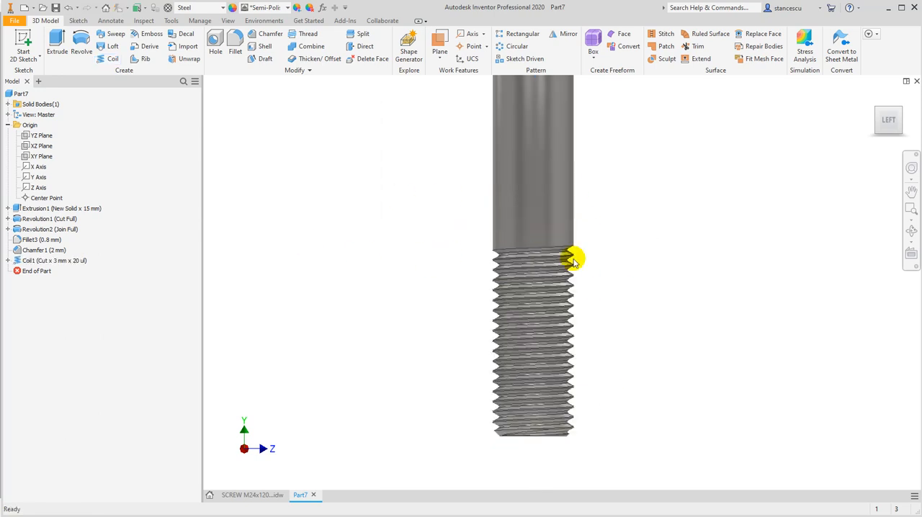
# Create a sketch on the flat end face of the thread groove near the plain shank and finish it
pyautogui.keyDown('shift'); pyautogui.moveTo(603, 288); pyautogui.dragTo(457, 282, button='middle'); pyautogui.keyUp('shift')
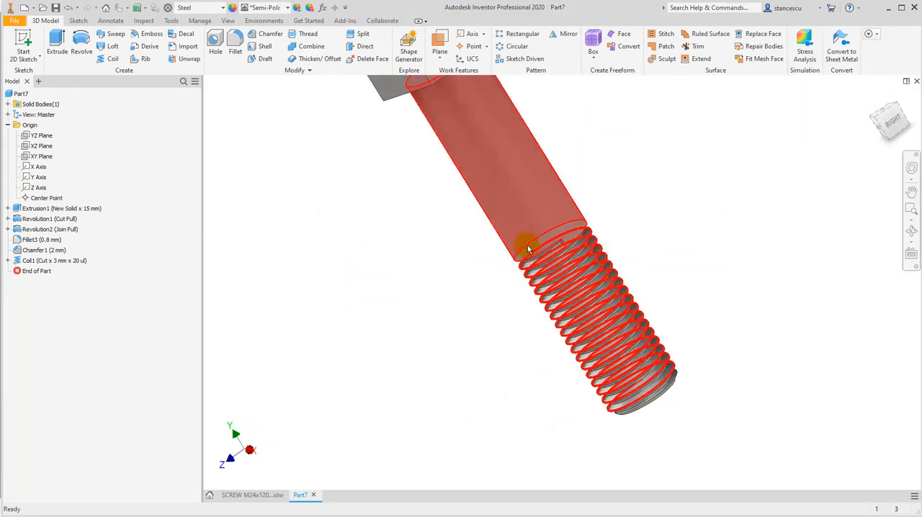
pyautogui.scroll(-2, 569, 256)
pyautogui.scroll(-3, 624, 269)
pyautogui.keyDown('shift'); pyautogui.moveTo(562, 270); pyautogui.dragTo(576, 242, button='middle'); pyautogui.keyUp('shift')
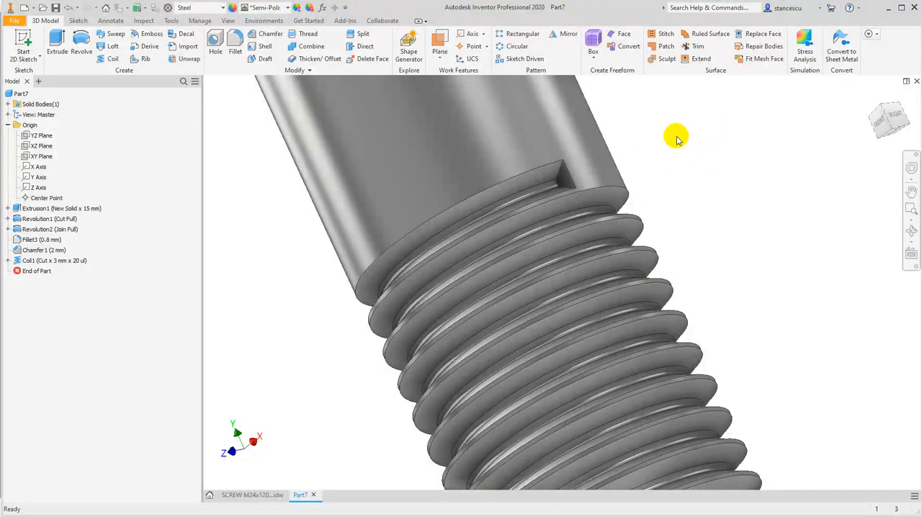
pyautogui.click(566, 171)
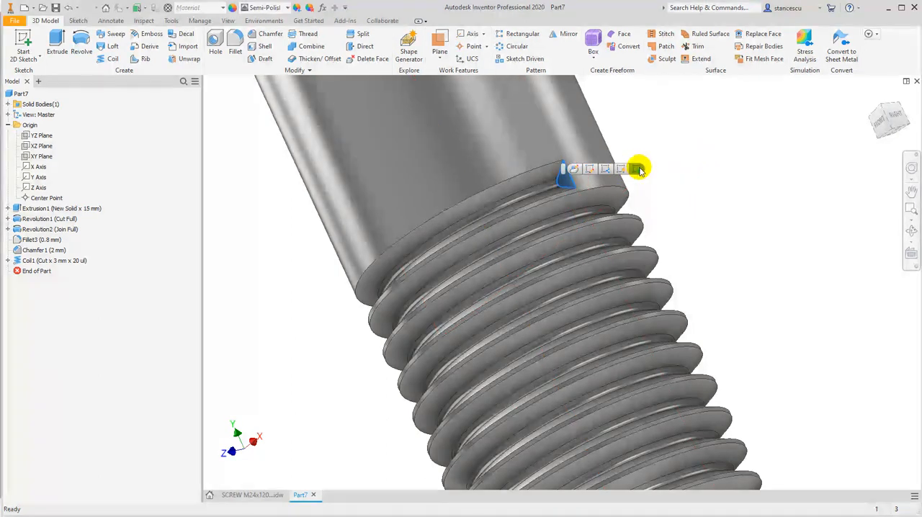
pyautogui.click(638, 169)
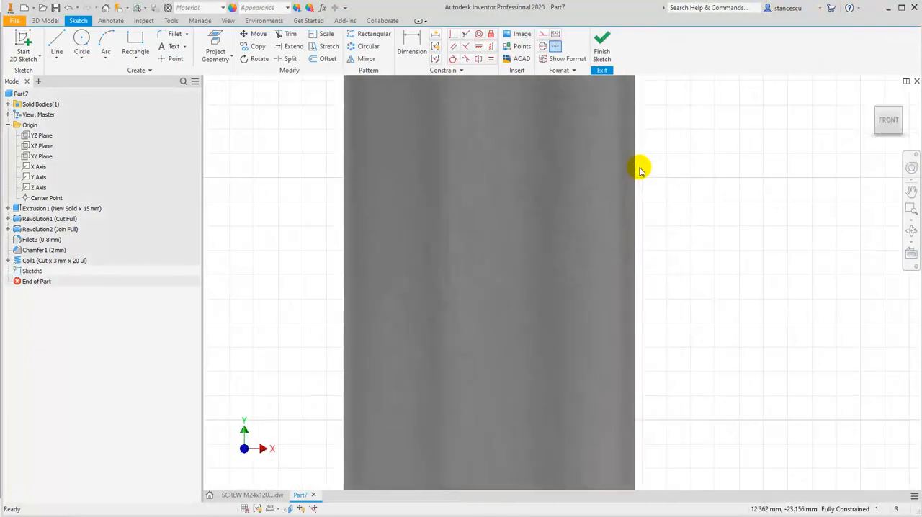
pyautogui.click(600, 46)
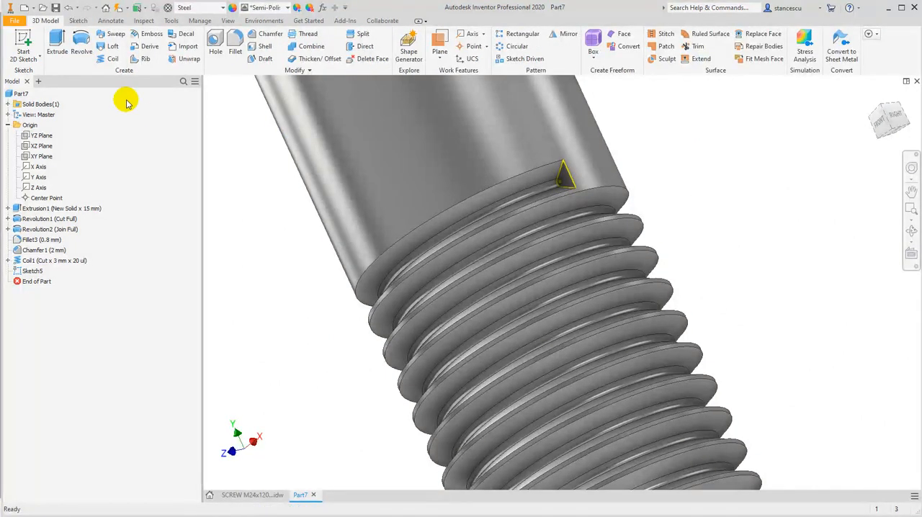
# Extrude the groove end-face profile as a cut through all, running the thread out of the shank
pyautogui.click(58, 40)
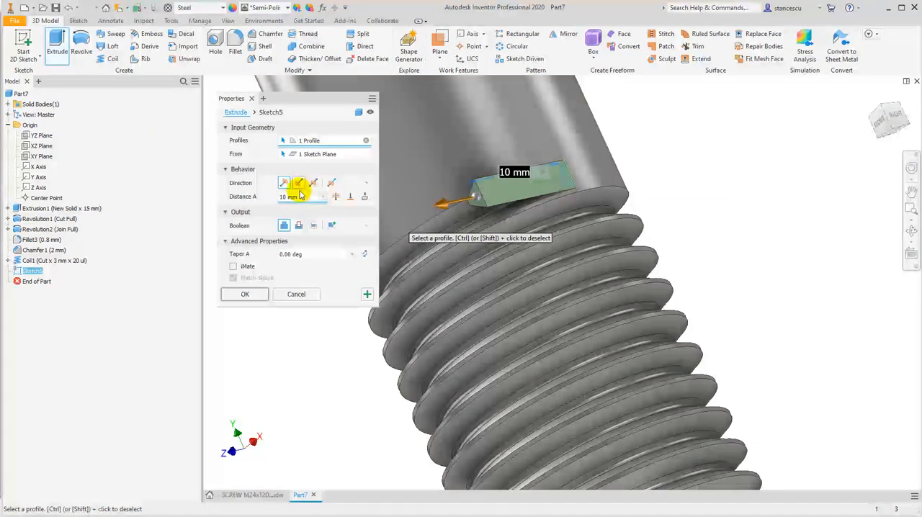
pyautogui.click(299, 226)
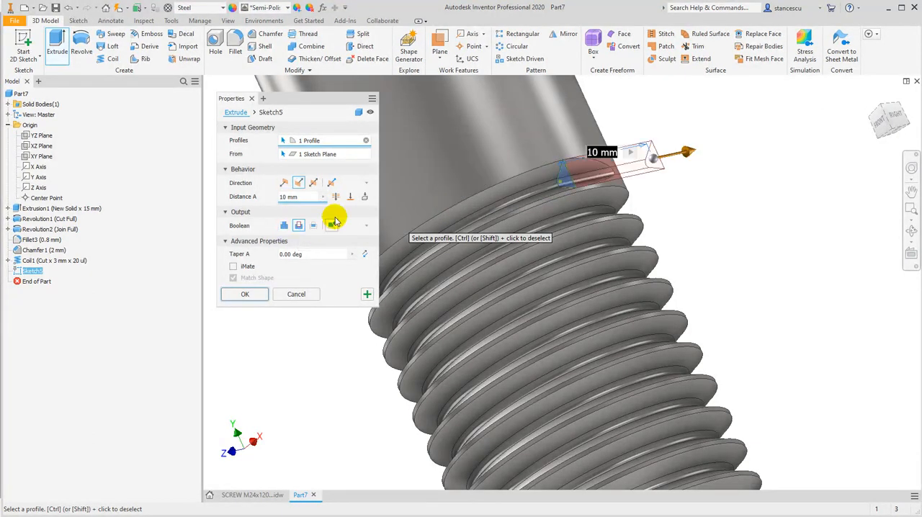
pyautogui.click(335, 198)
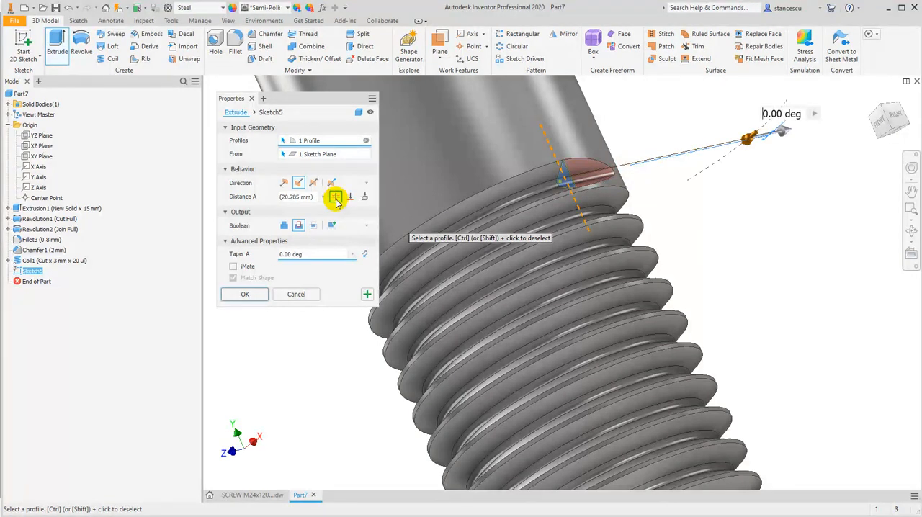
pyautogui.click(245, 294)
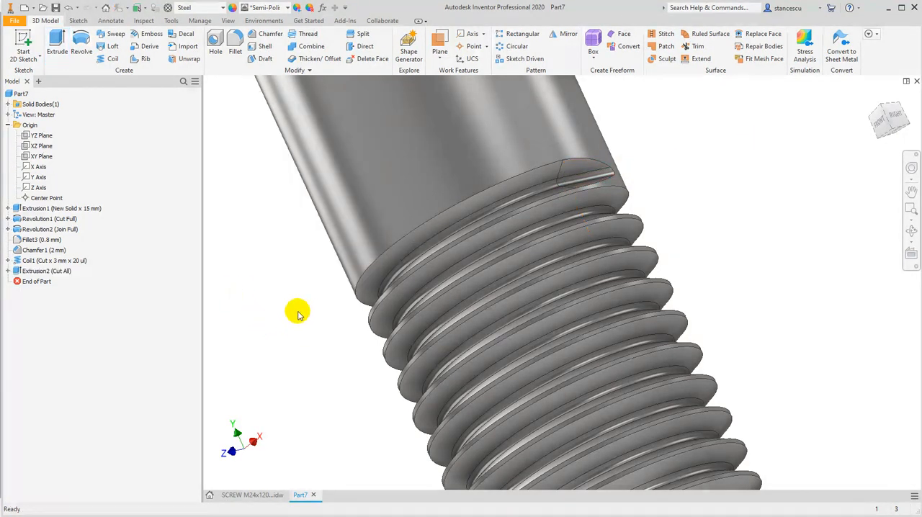
# Update the part's physical properties in its iProperties and copy the volume value
pyautogui.press('F6')
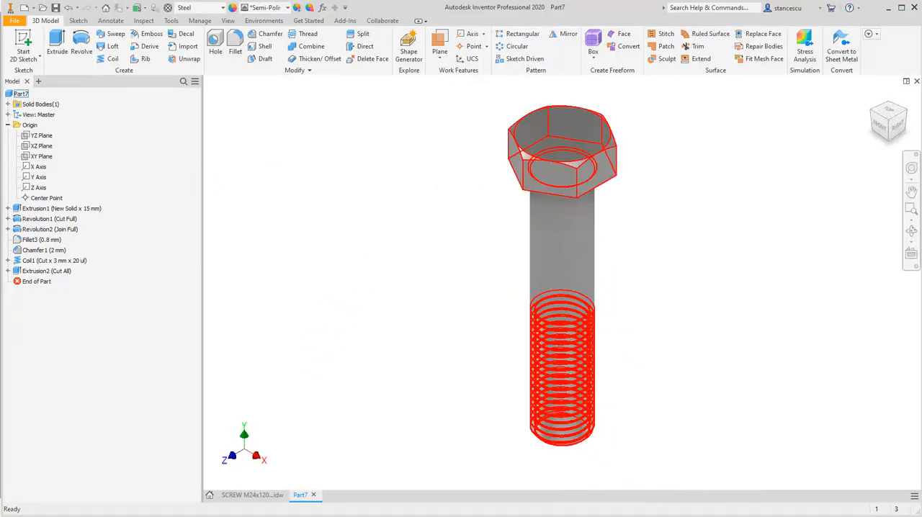
pyautogui.rightClick(10, 98)
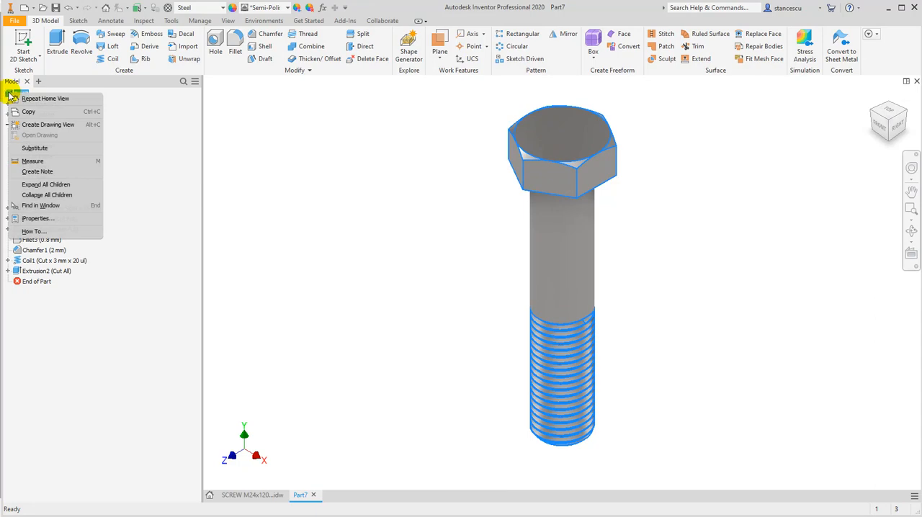
pyautogui.click(44, 220)
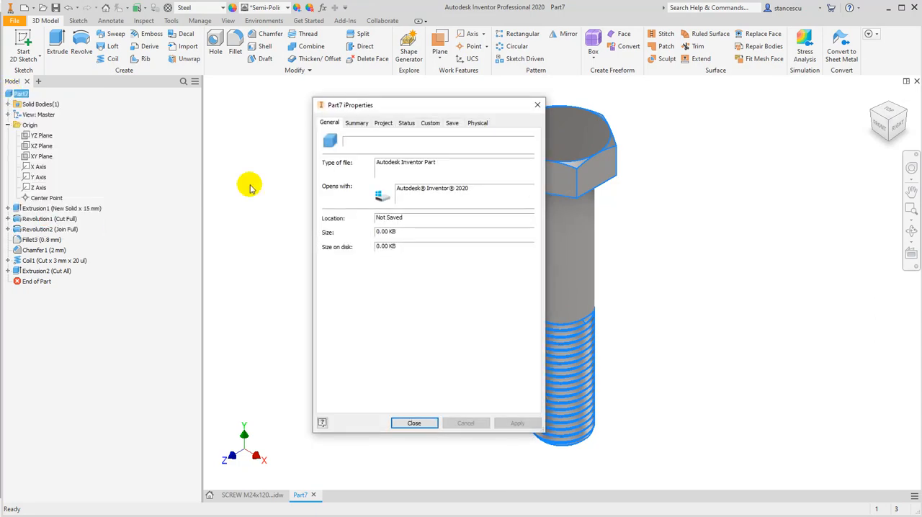
pyautogui.click(479, 123)
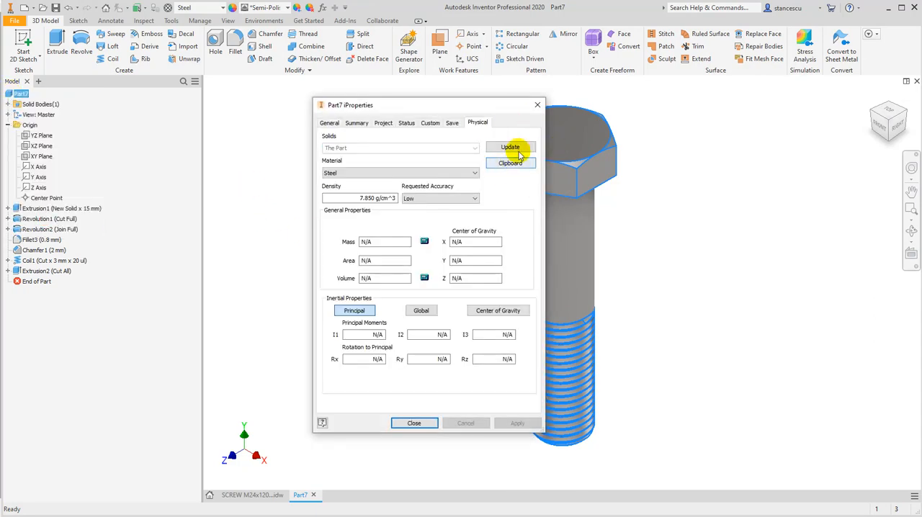
pyautogui.click(513, 147)
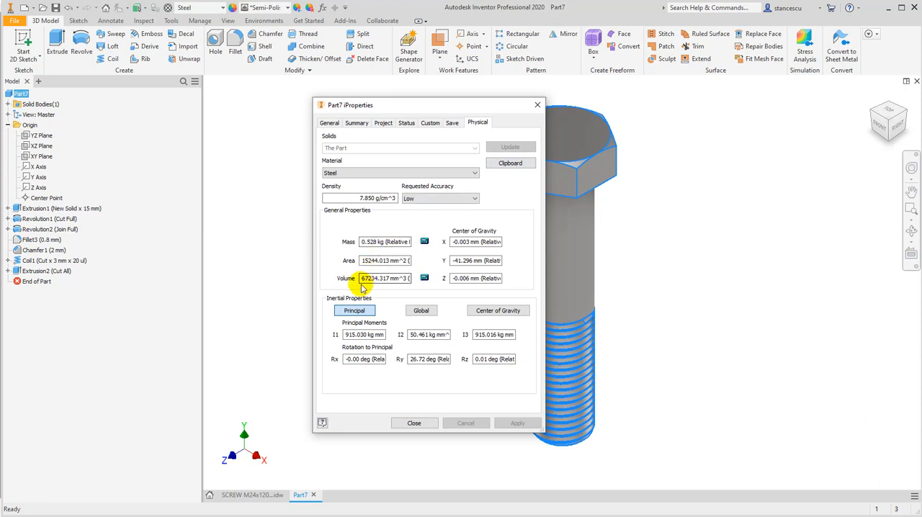
pyautogui.moveTo(362, 280); pyautogui.dragTo(403, 283)
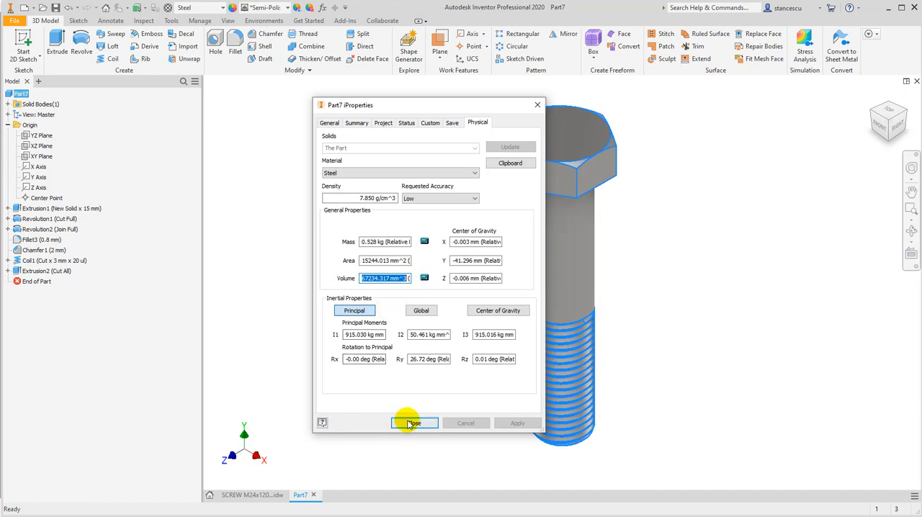
pyautogui.rightClick(385, 281)
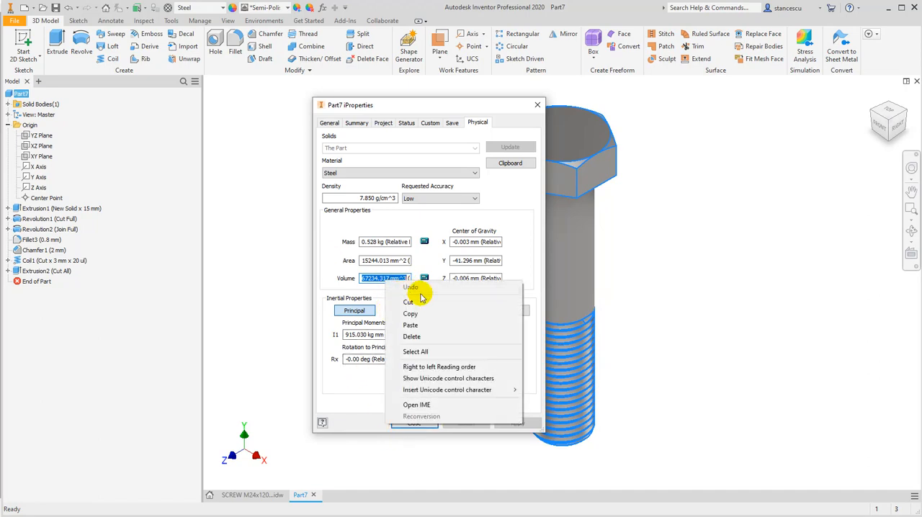
pyautogui.click(418, 313)
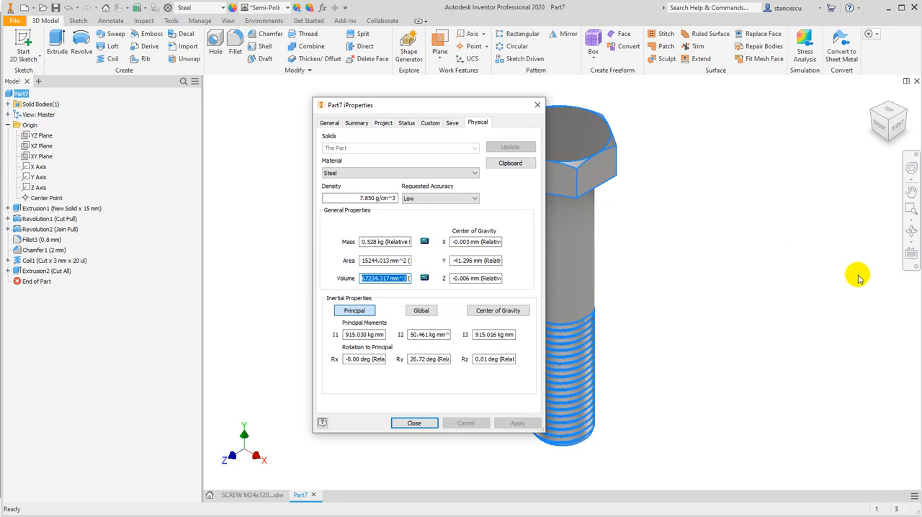
# Switch to Screw data.txt in Notepad, paste the copied volume on a new line, and delete the 22.051 and 20.752 entries
pyautogui.hotkey('alt', 'Tab')
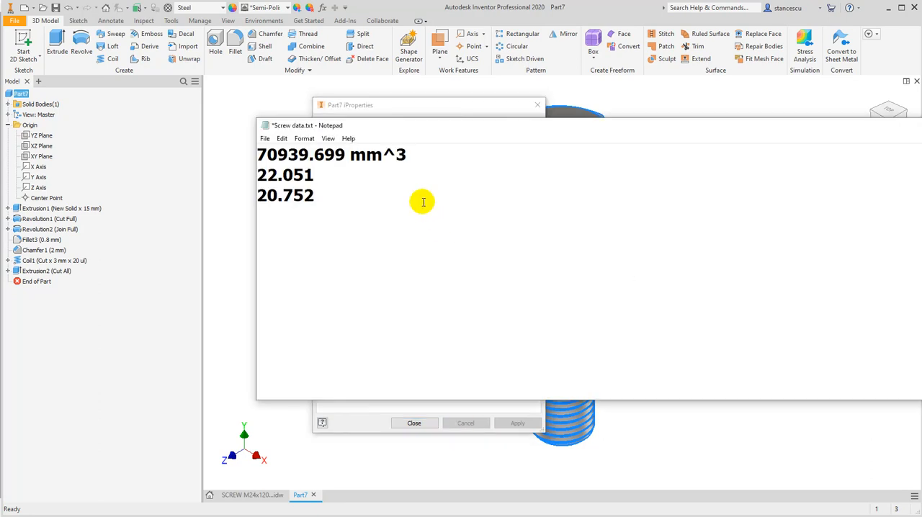
pyautogui.press('Return')
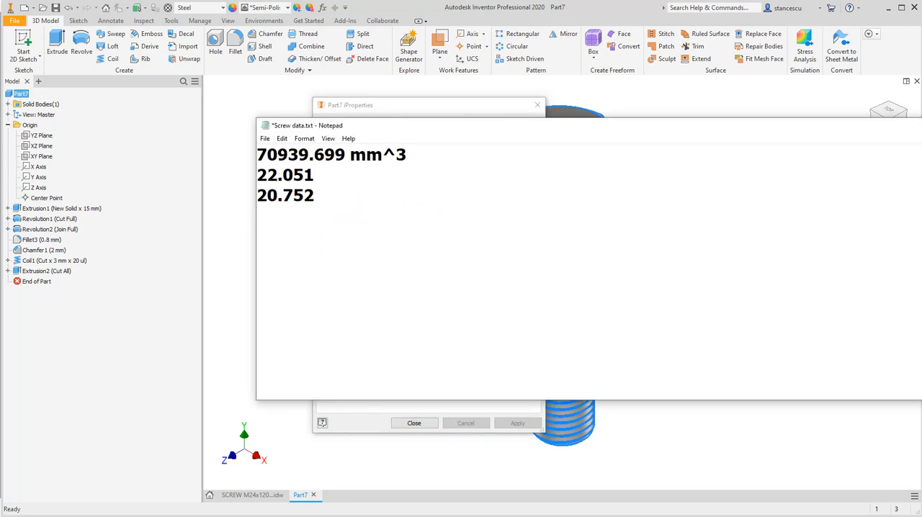
pyautogui.hotkey('ctrl', 'v')
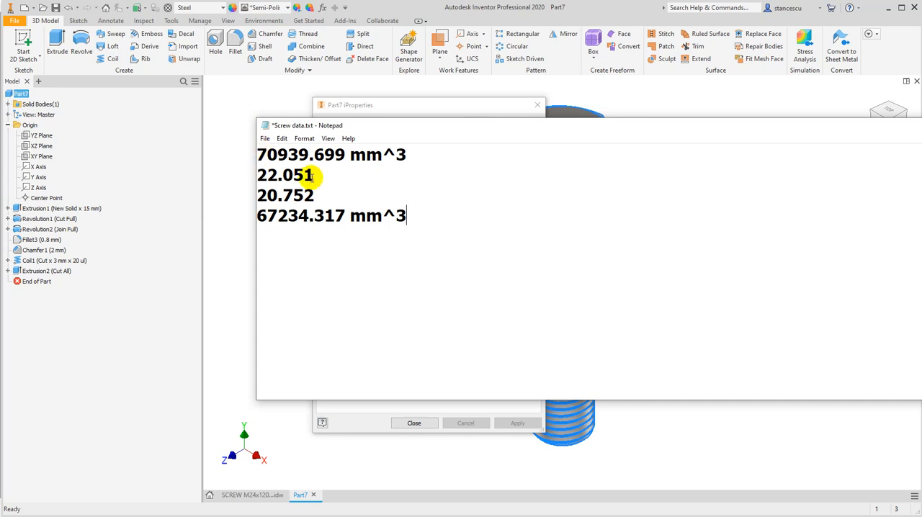
pyautogui.moveTo(407, 154); pyautogui.dragTo(414, 191)
pyautogui.press('Delete')
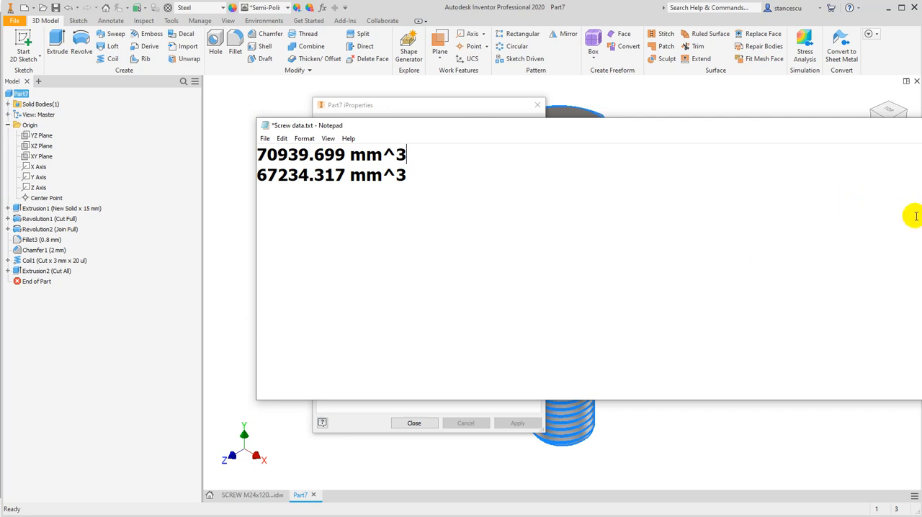
# Return to the Inventor part, close its iProperties and clear the selection
pyautogui.click(732, 99)
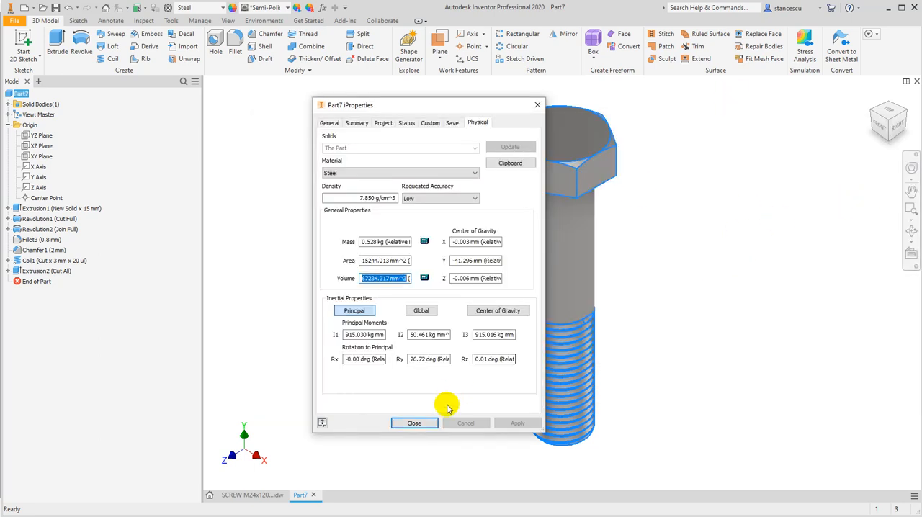
pyautogui.click(414, 424)
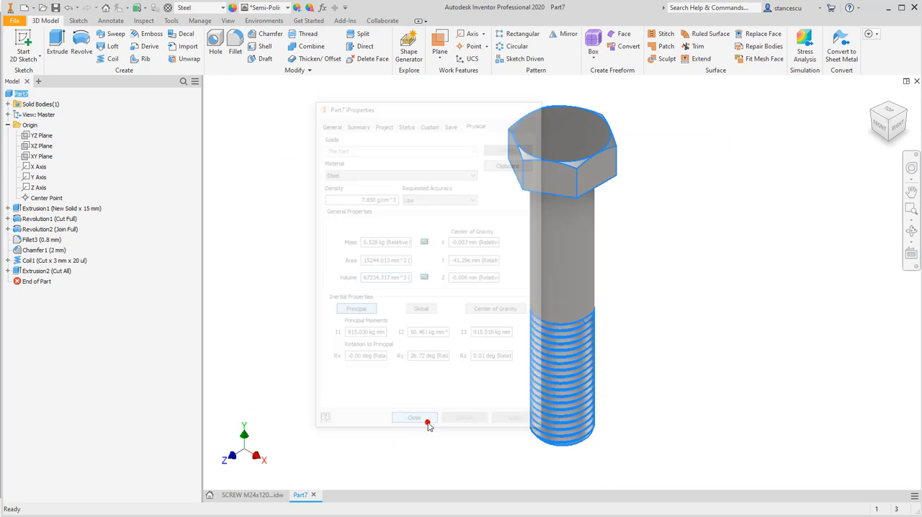
pyautogui.click(640, 319)
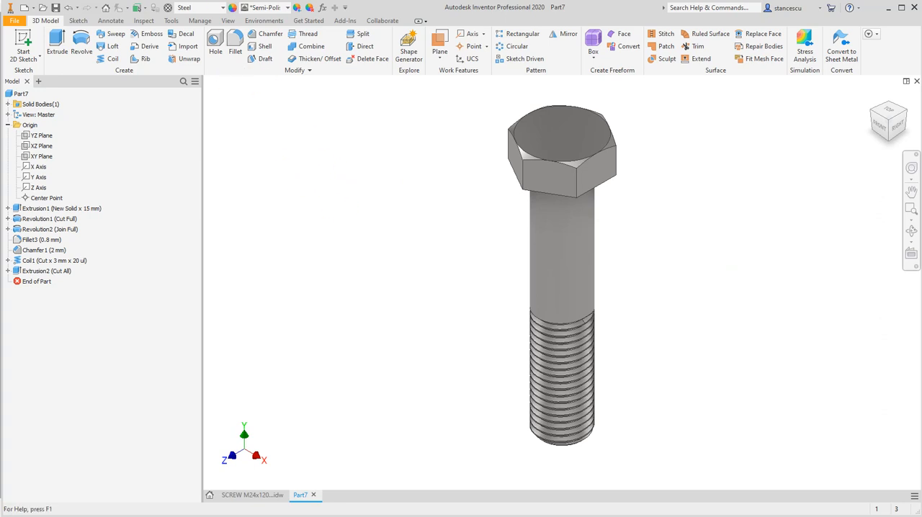
# Switch to File Explorer and check the size on disk of SCREW M24x120 with texture.ipt in its file properties
pyautogui.hotkey('alt', 'Tab')
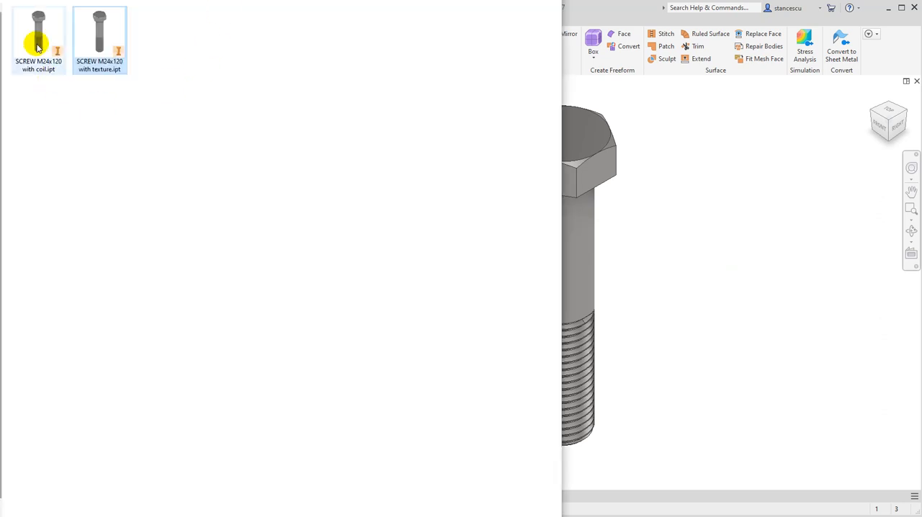
pyautogui.rightClick(91, 45)
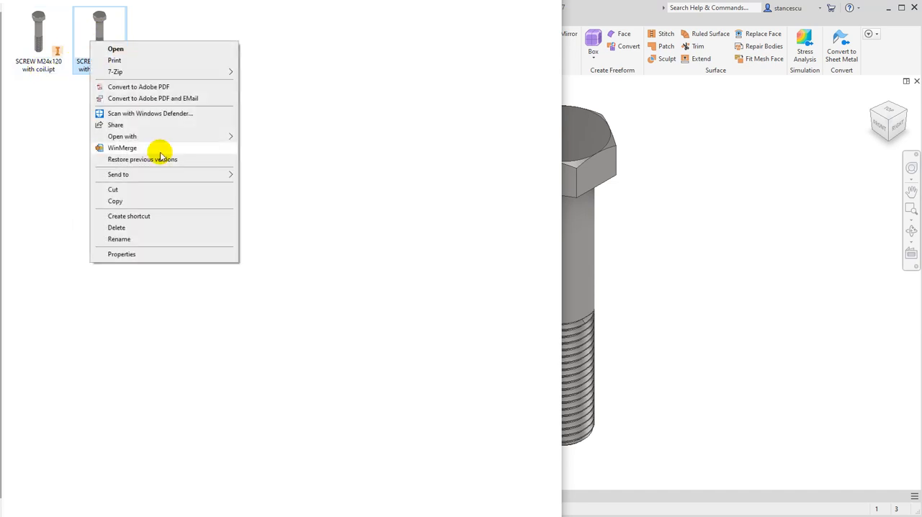
pyautogui.click(151, 255)
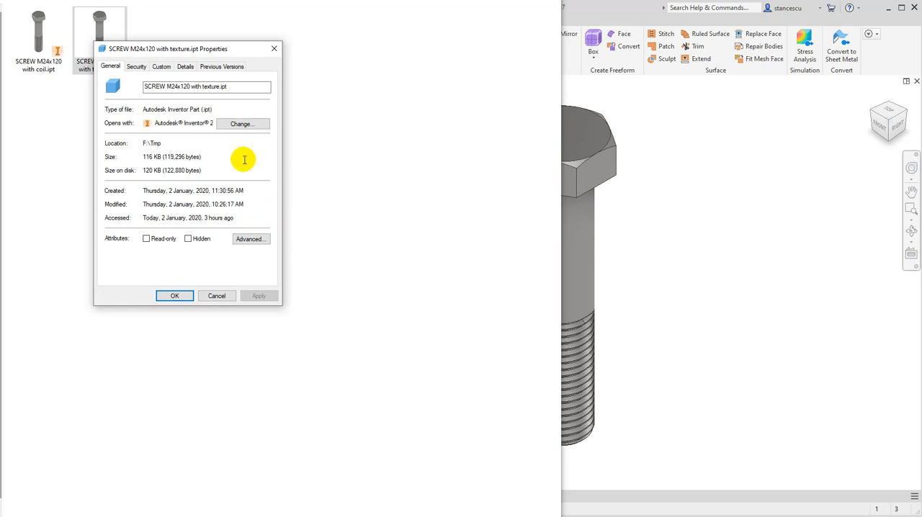
pyautogui.moveTo(144, 170); pyautogui.dragTo(160, 174)
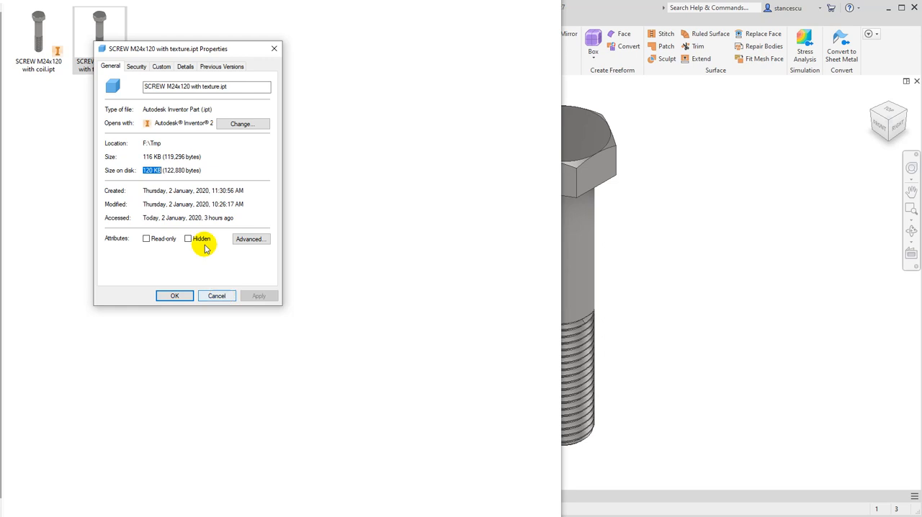
pyautogui.click(224, 296)
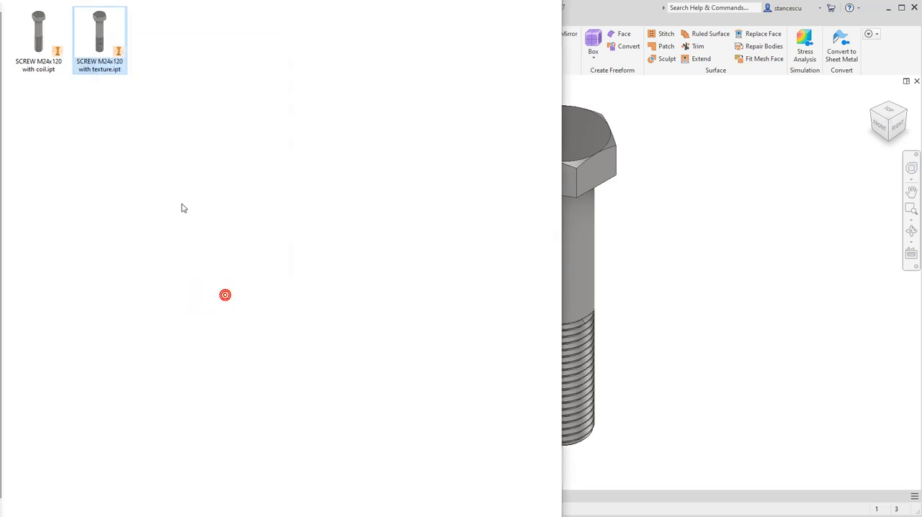
# Check the size on disk of SCREW M24x120 with coil.ipt in its file properties
pyautogui.rightClick(38, 47)
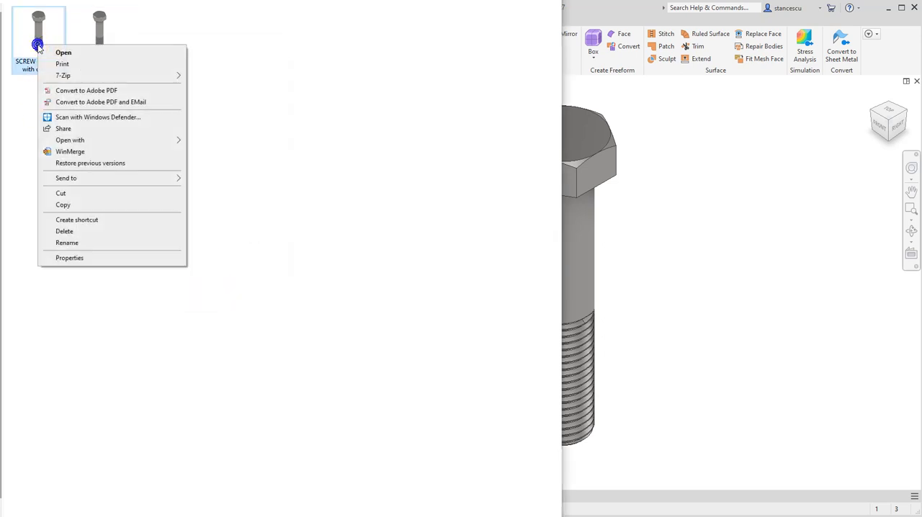
pyautogui.click(95, 256)
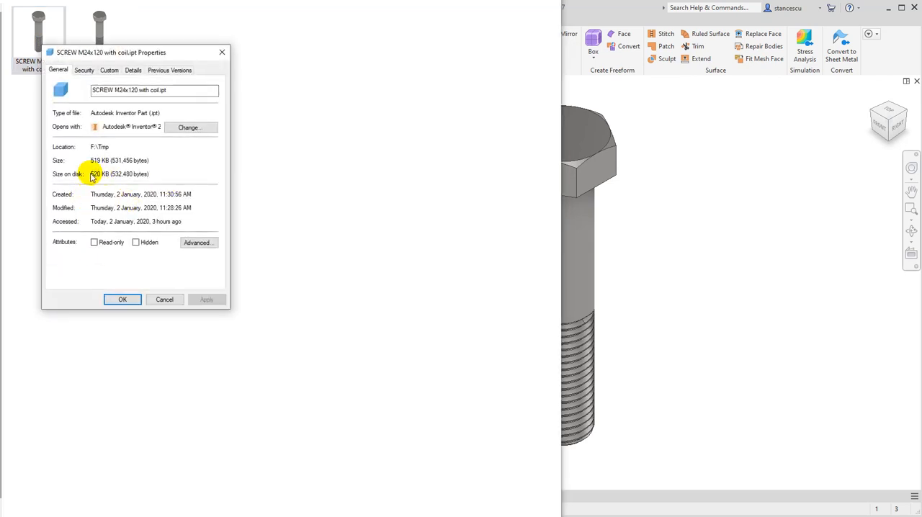
pyautogui.doubleClick(94, 174)
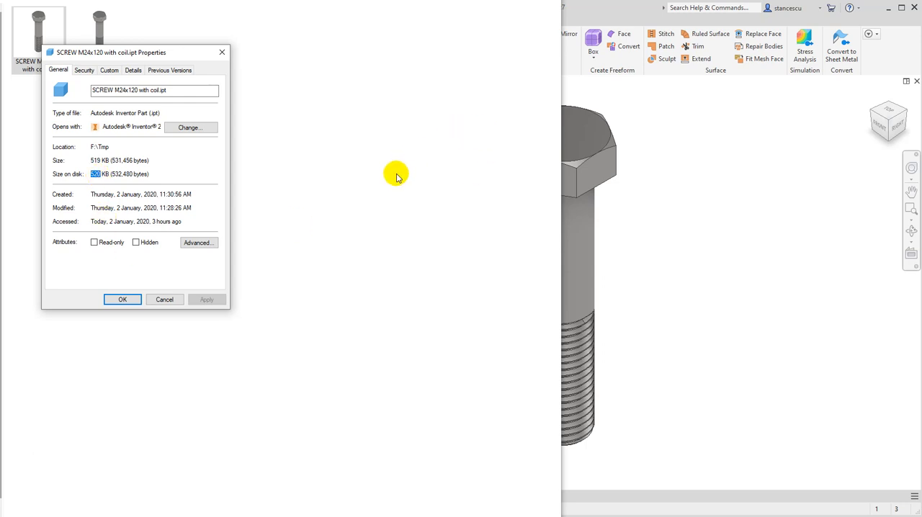
pyautogui.click(193, 265)
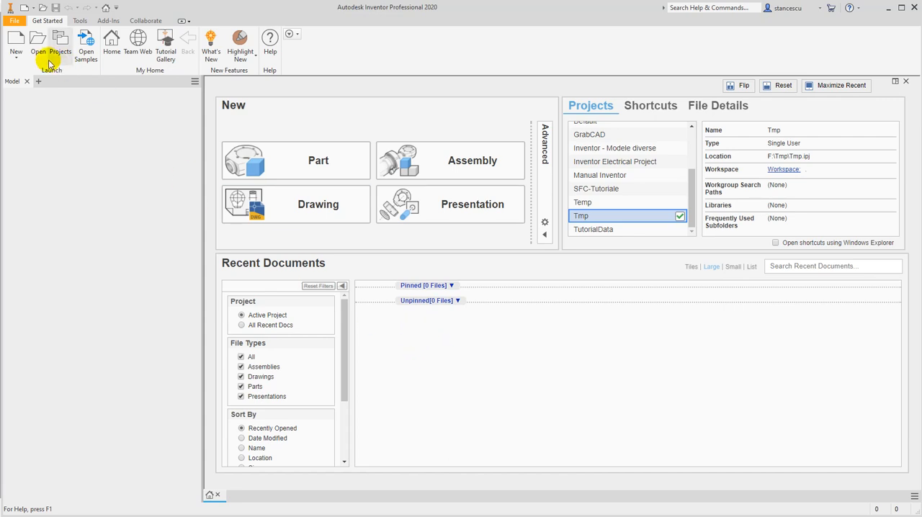
# In Inventor, start opening a standard part from the Content Center
pyautogui.click(13, 20)
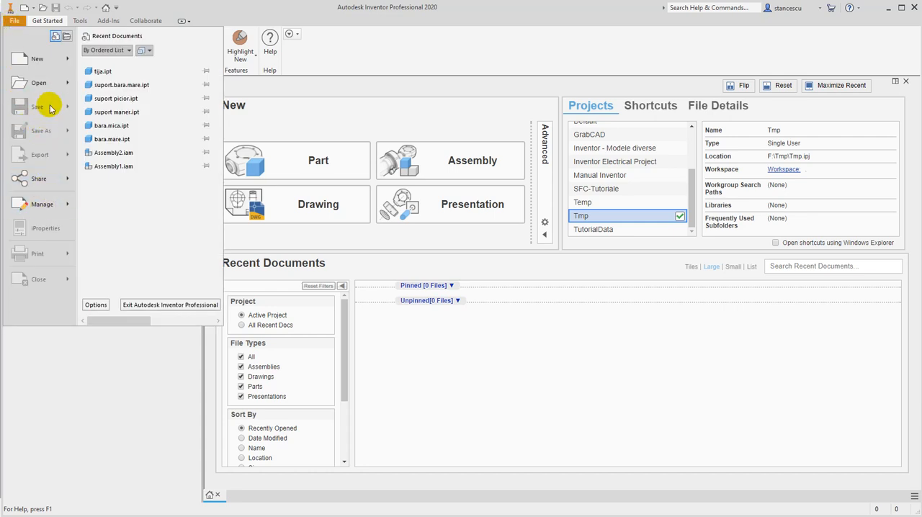
pyautogui.moveTo(51, 83)
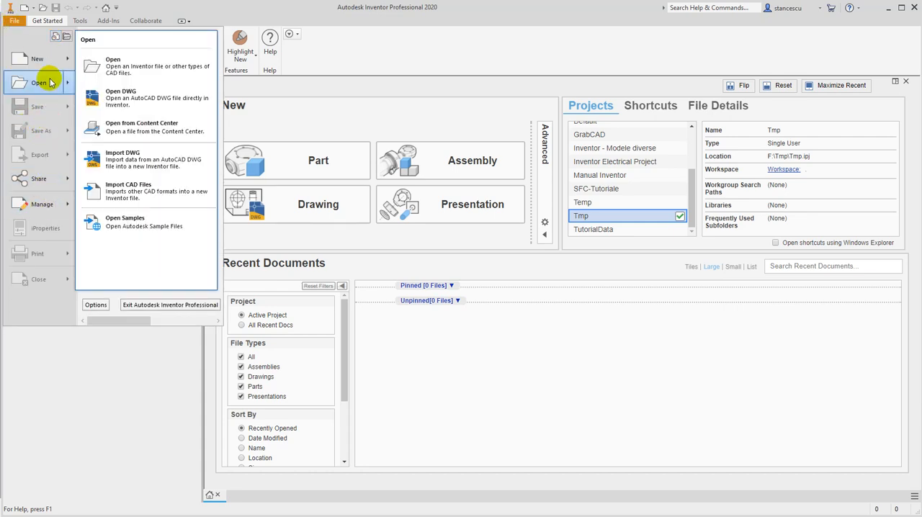
pyautogui.click(129, 131)
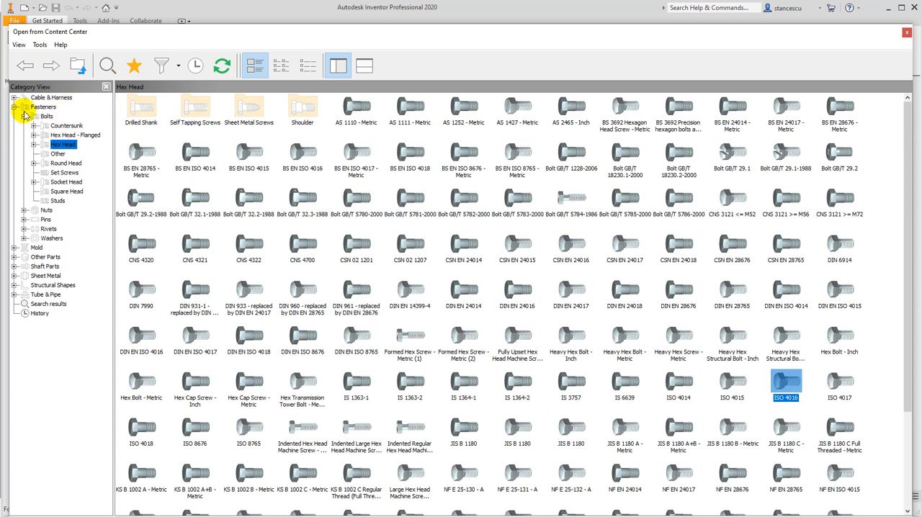
# Browse the Content Center categories to Fasteners, Bolts, Hex Head
pyautogui.click(26, 108)
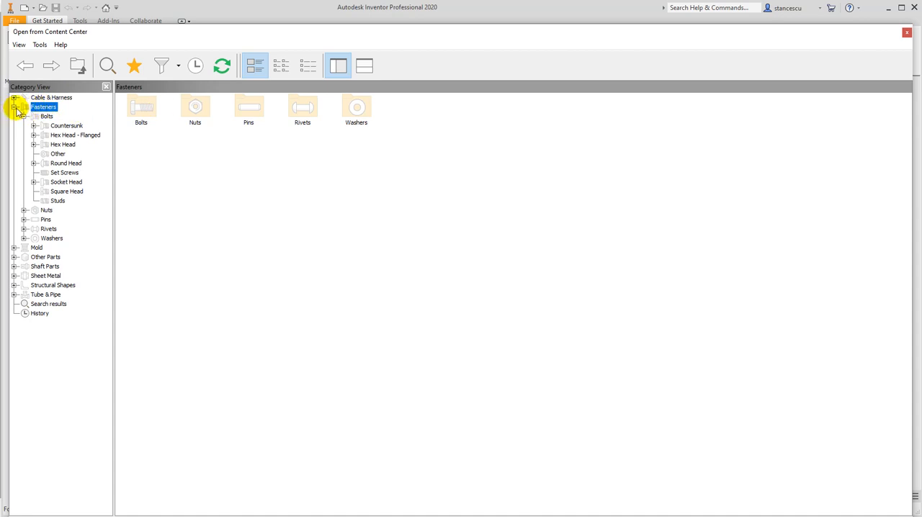
pyautogui.click(15, 108)
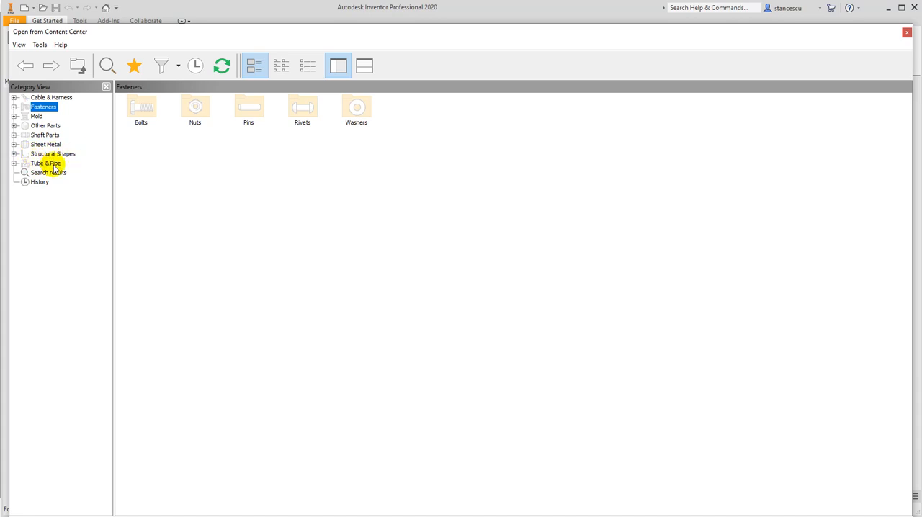
pyautogui.click(14, 107)
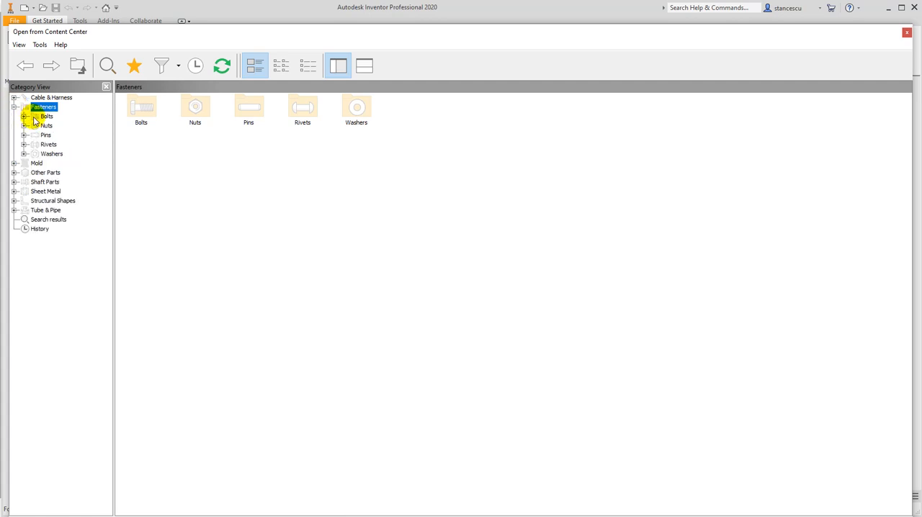
pyautogui.click(30, 118)
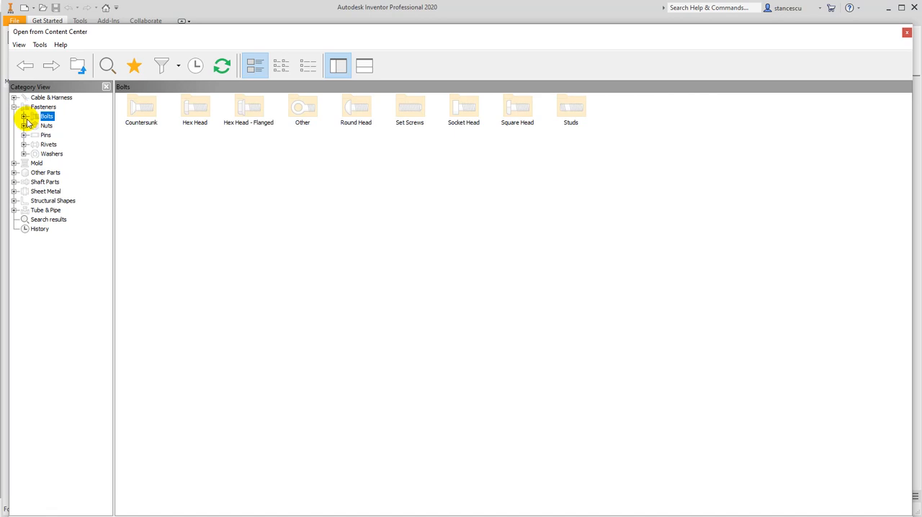
pyautogui.click(24, 117)
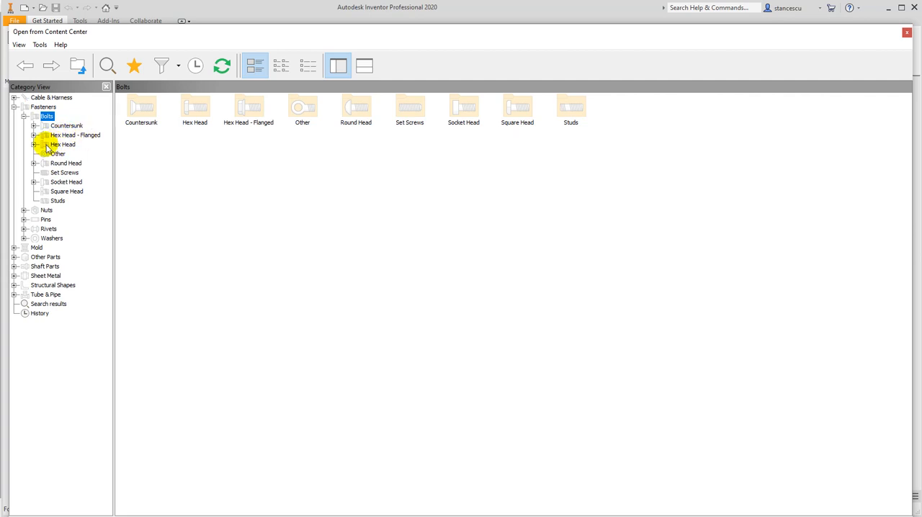
pyautogui.click(45, 146)
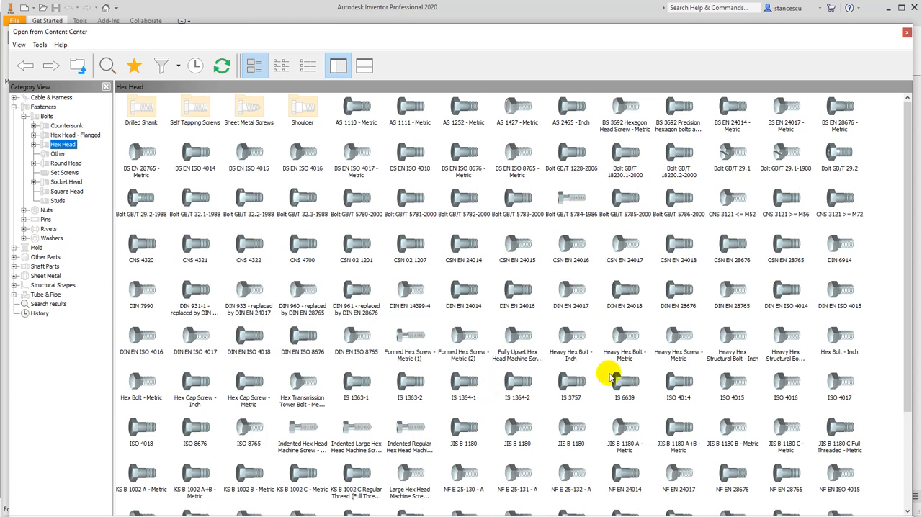
# Open the ISO 4016 bolt as a standard part with bolt type M24 and a length of 120 mm
pyautogui.click(782, 387)
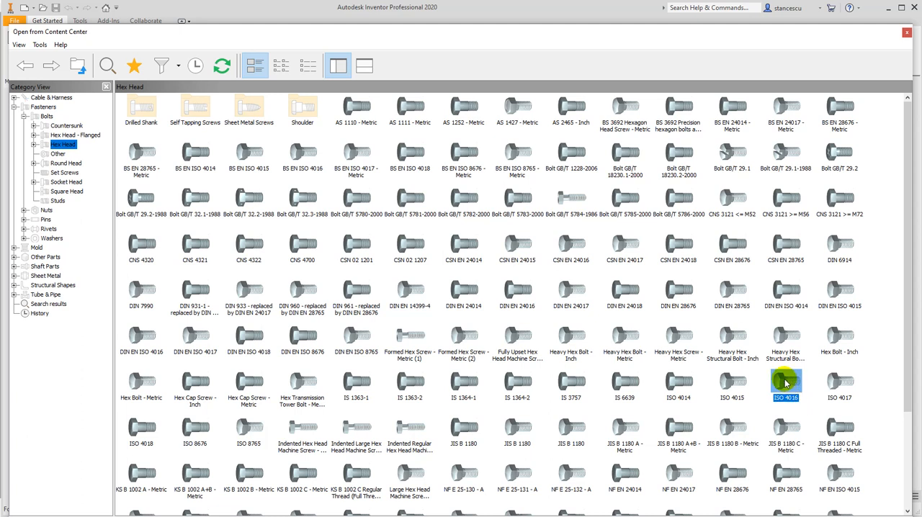
pyautogui.doubleClick(785, 384)
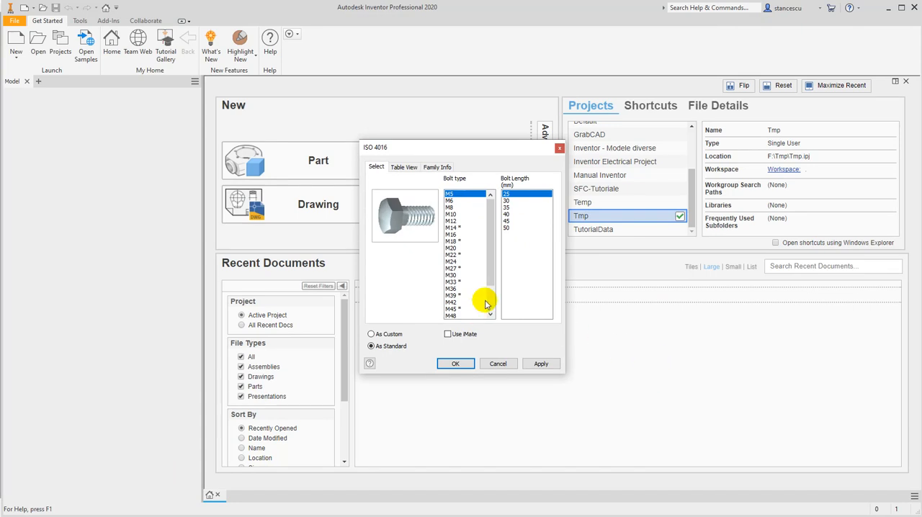
pyautogui.click(450, 261)
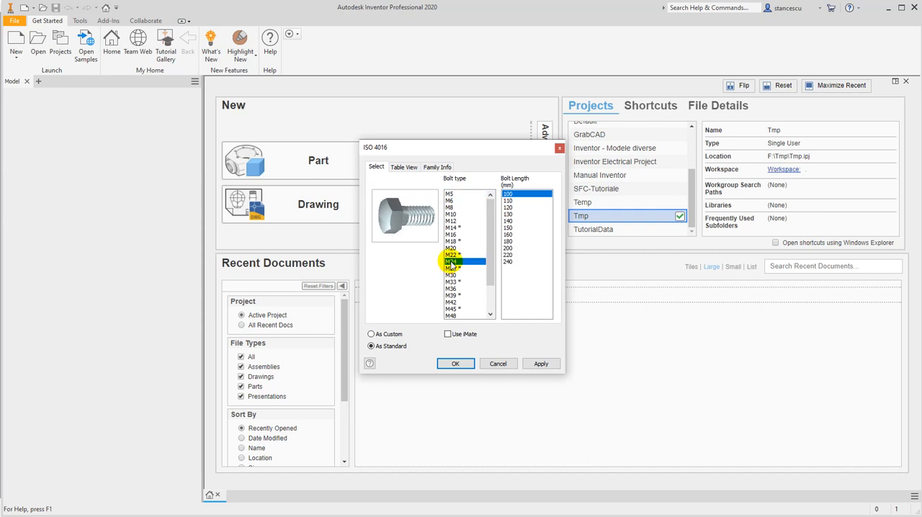
pyautogui.click(508, 208)
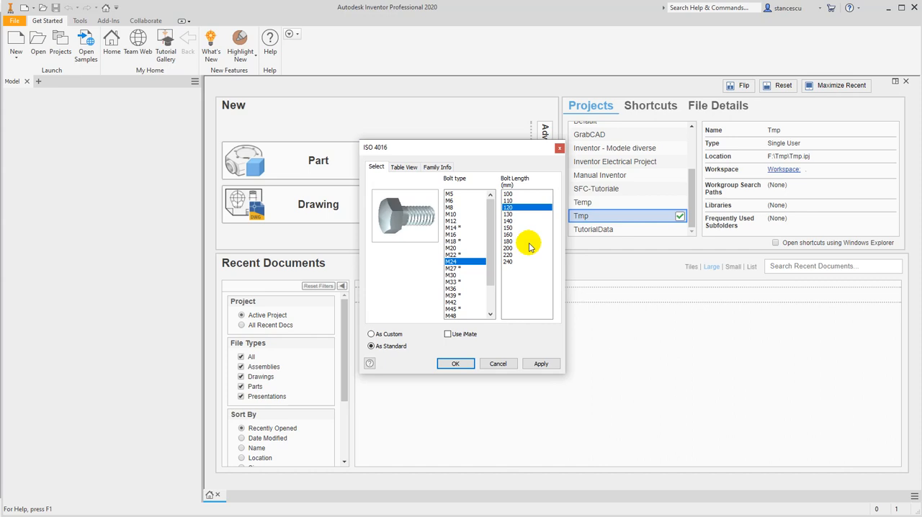
pyautogui.click(456, 364)
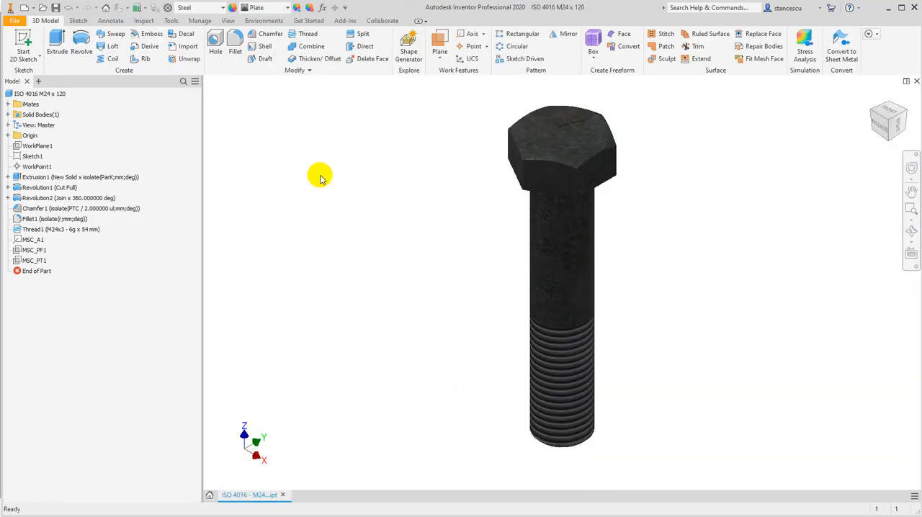
# Try to change the library bolt's appearance to Semi-Polished
pyautogui.click(275, 9)
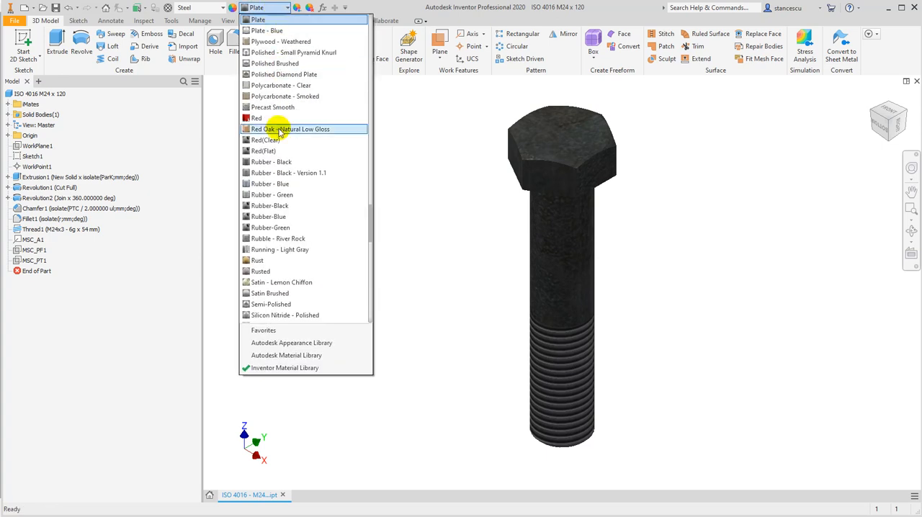
pyautogui.click(277, 304)
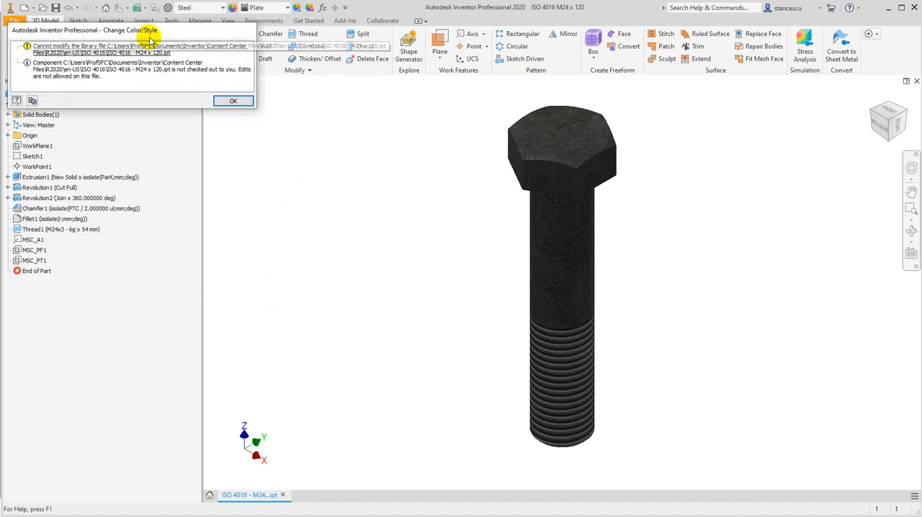
pyautogui.moveTo(157, 31); pyautogui.dragTo(369, 160)
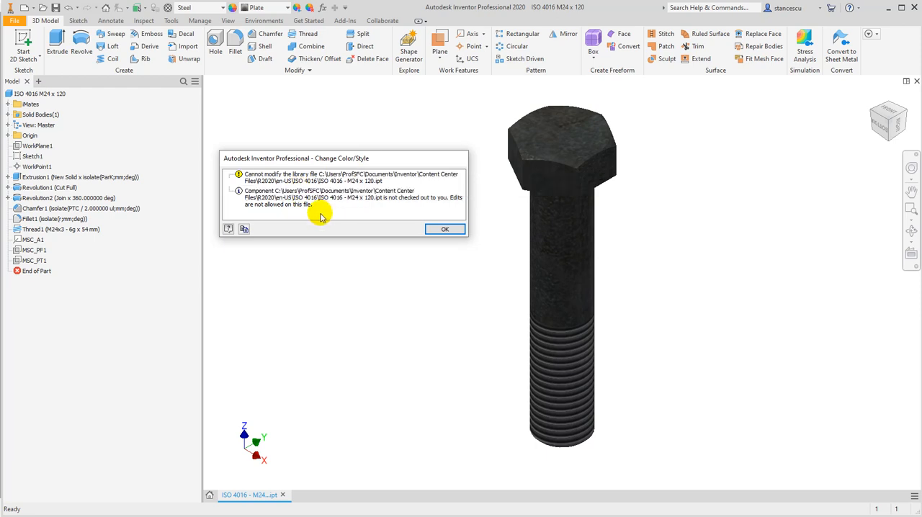
pyautogui.click(439, 229)
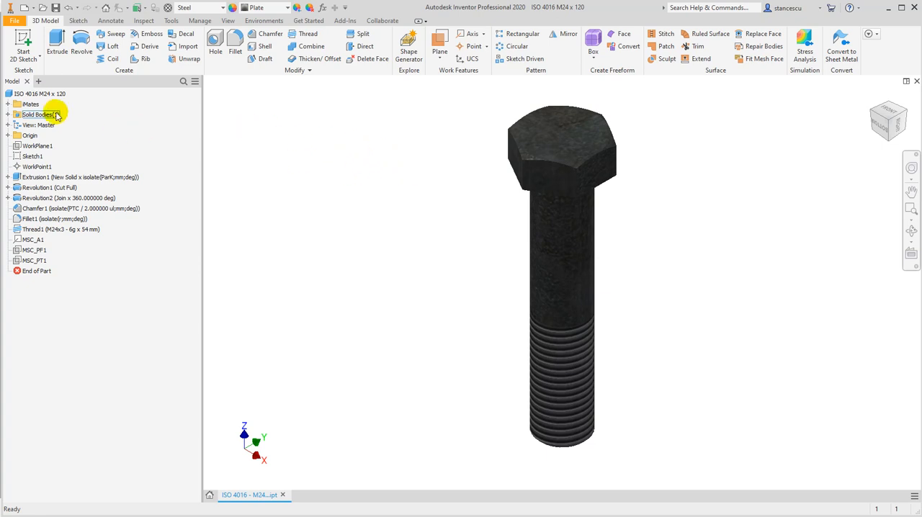
# Save the ISO 4016 bolt as ISO 4016 - M24 x 120.ipt in the Workspace folder Tmp
pyautogui.click(13, 21)
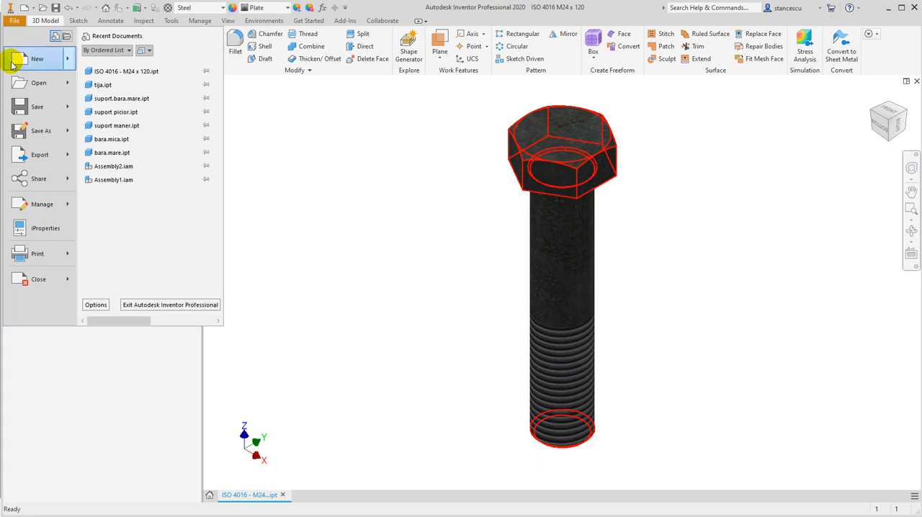
pyautogui.click(42, 132)
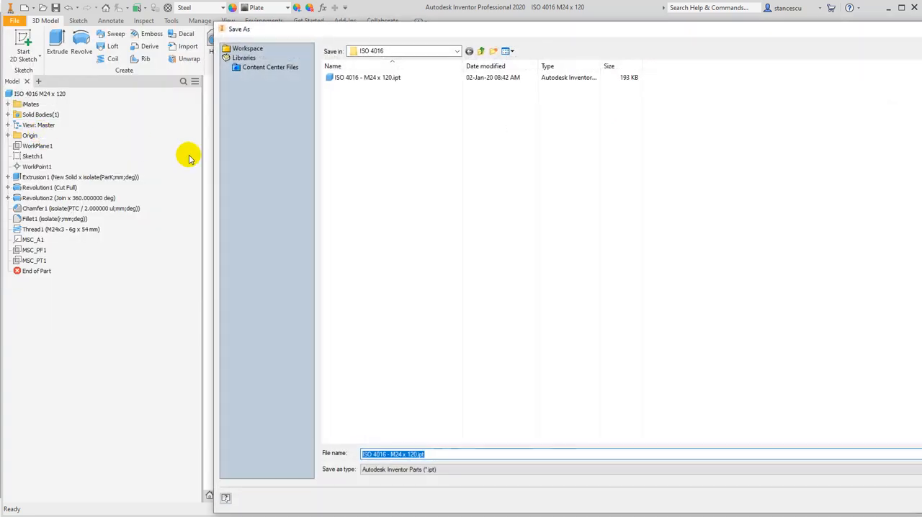
pyautogui.click(246, 50)
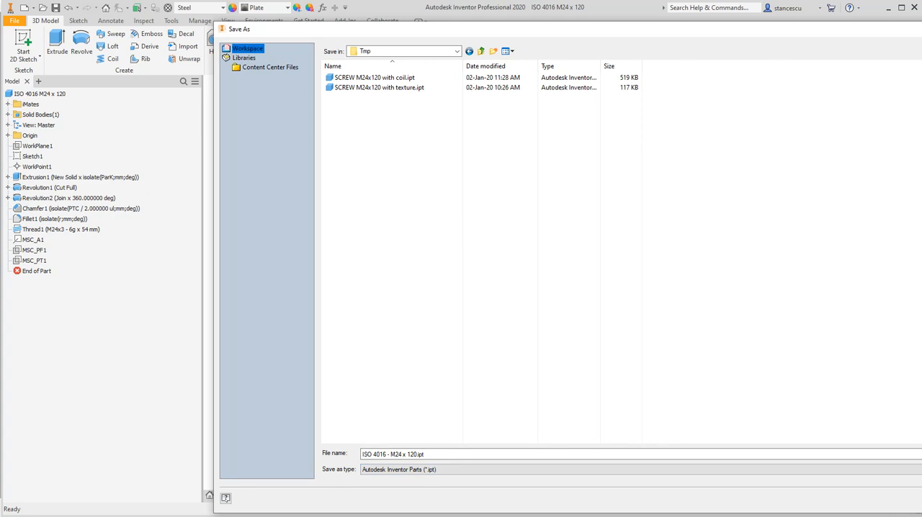
pyautogui.press('Return')
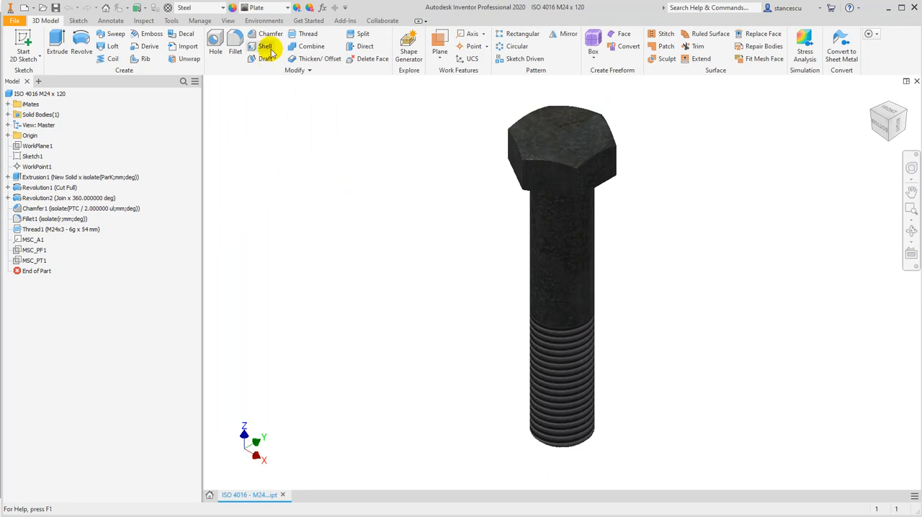
# Change the saved bolt's appearance to Semi-Polished and inspect the result on the model
pyautogui.click(287, 8)
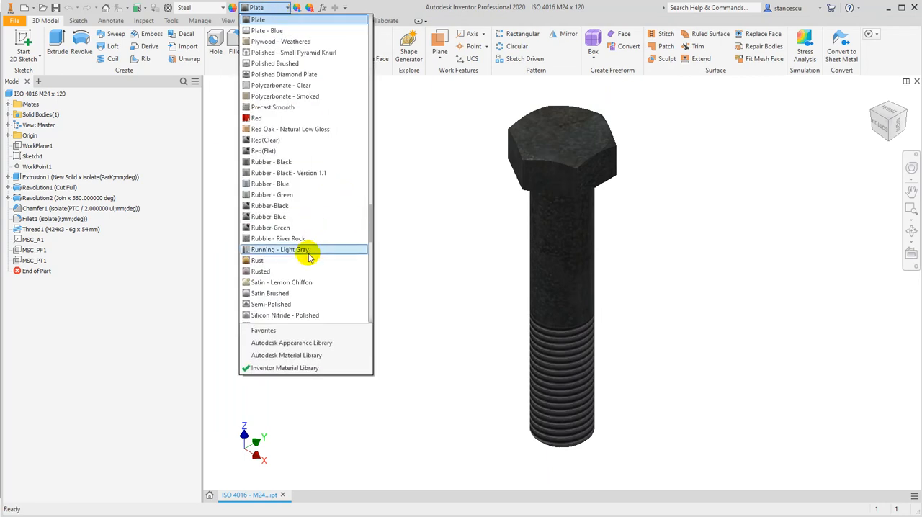
pyautogui.click(288, 305)
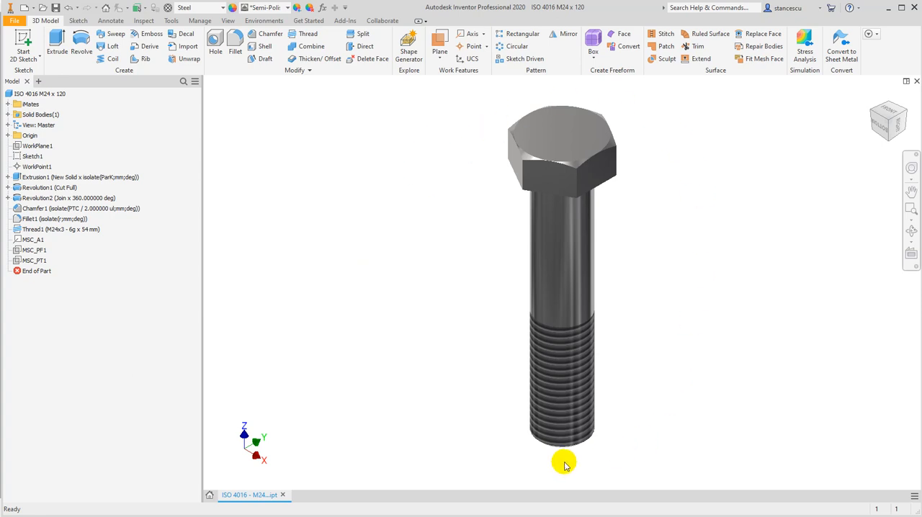
pyautogui.keyDown('shift'); pyautogui.moveTo(364, 303); pyautogui.dragTo(403, 299, button='middle'); pyautogui.keyUp('shift')
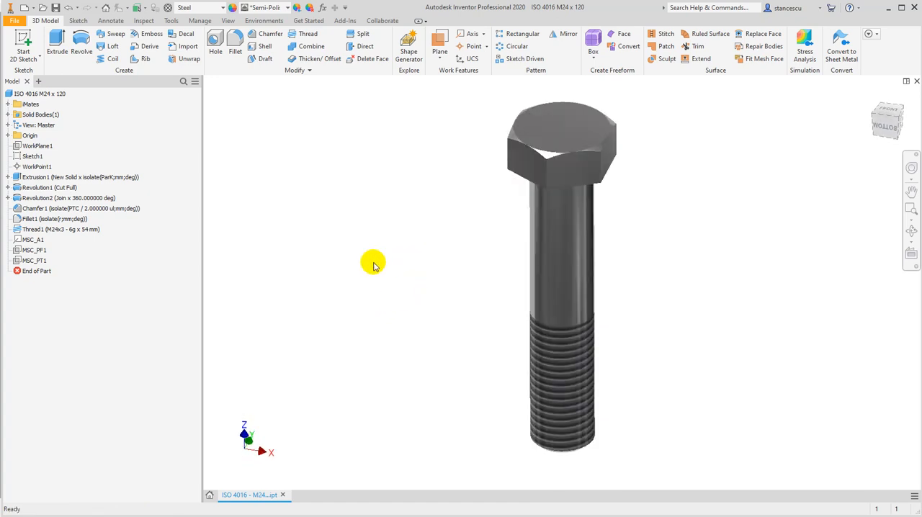
# Examine the bolt's model and user parameters, including their equations and the features that consume them
pyautogui.click(322, 8)
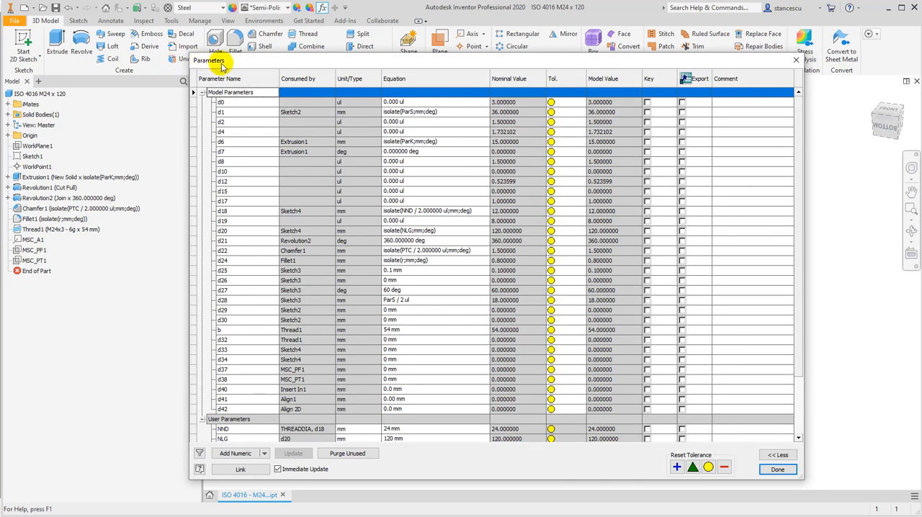
pyautogui.scroll(-3, 328, 251)
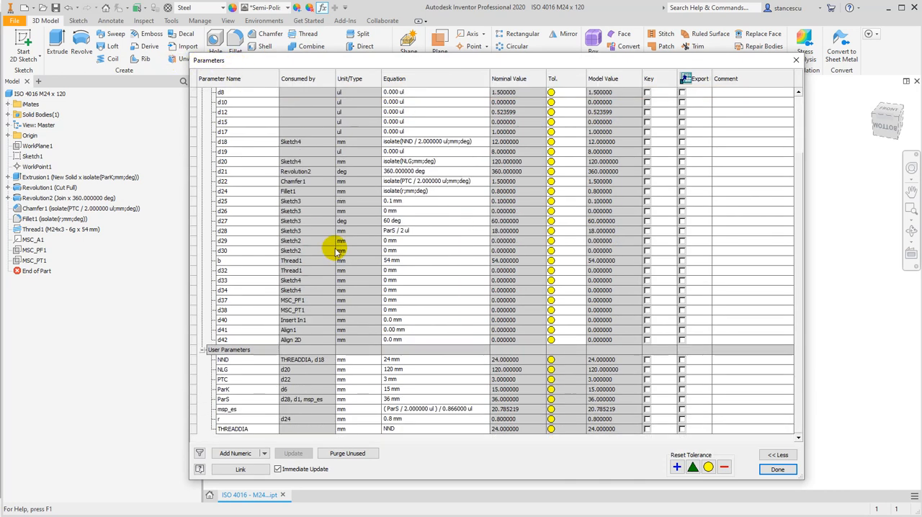
pyautogui.scroll(3, 304, 257)
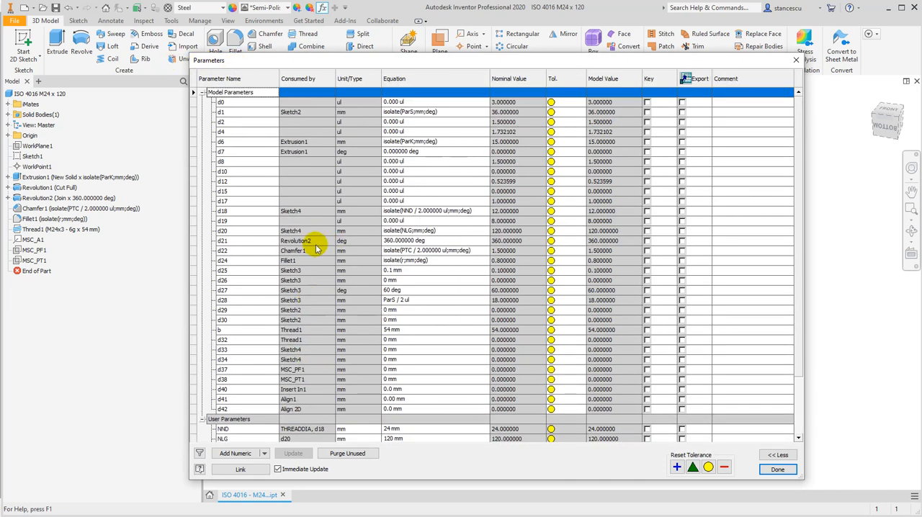
pyautogui.scroll(-3, 325, 173)
pyautogui.scroll(3, 351, 277)
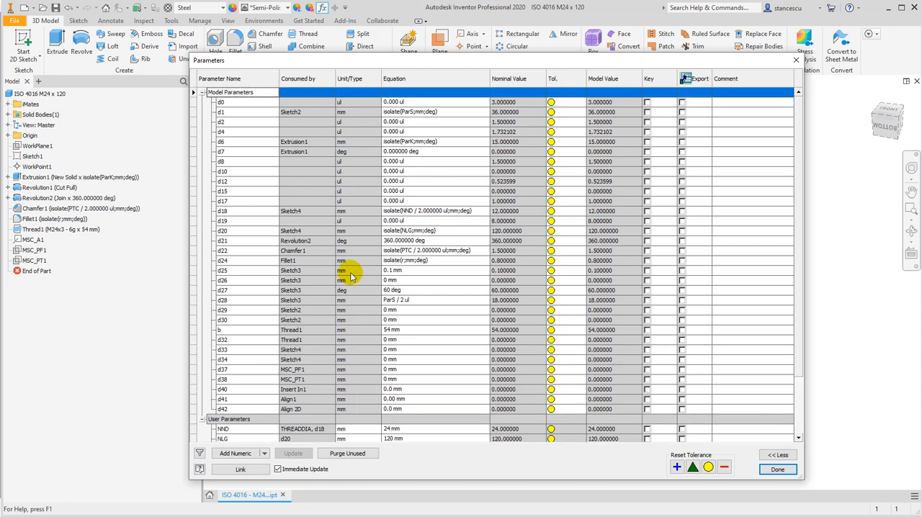
pyautogui.scroll(-3, 332, 299)
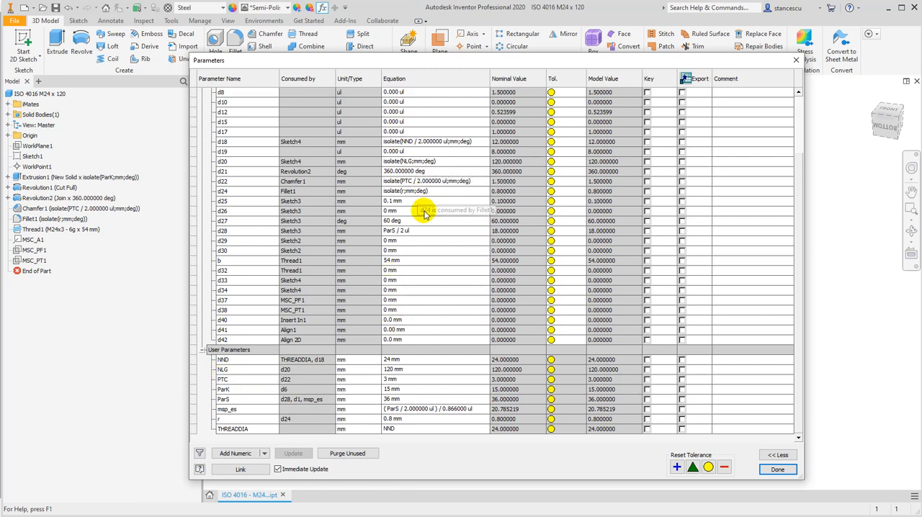
pyautogui.scroll(3, 422, 178)
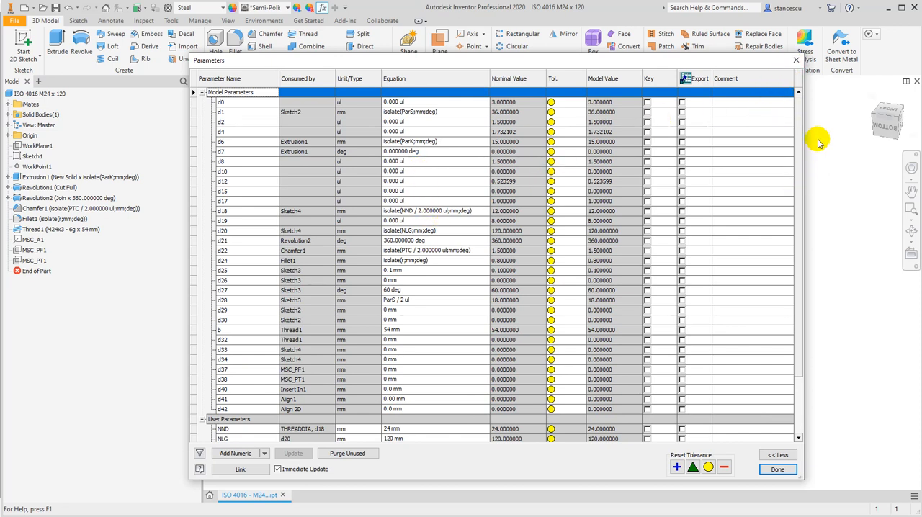
pyautogui.click(796, 63)
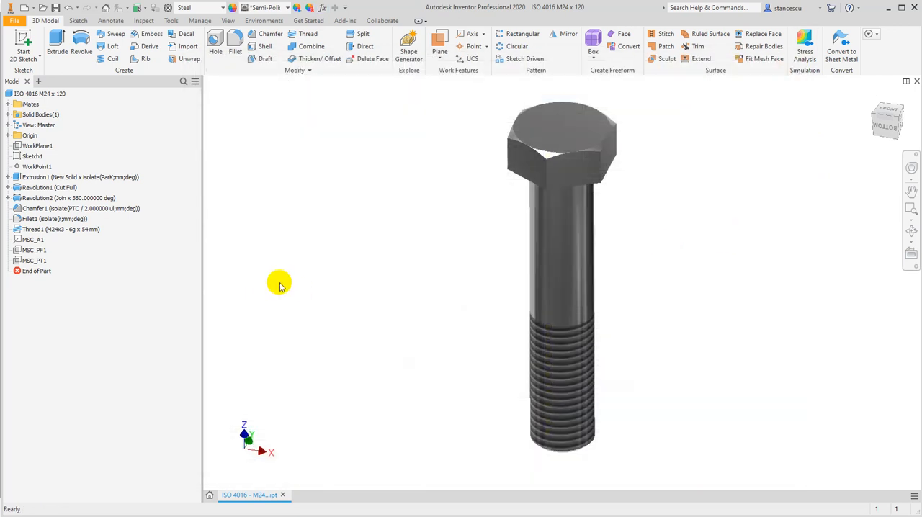